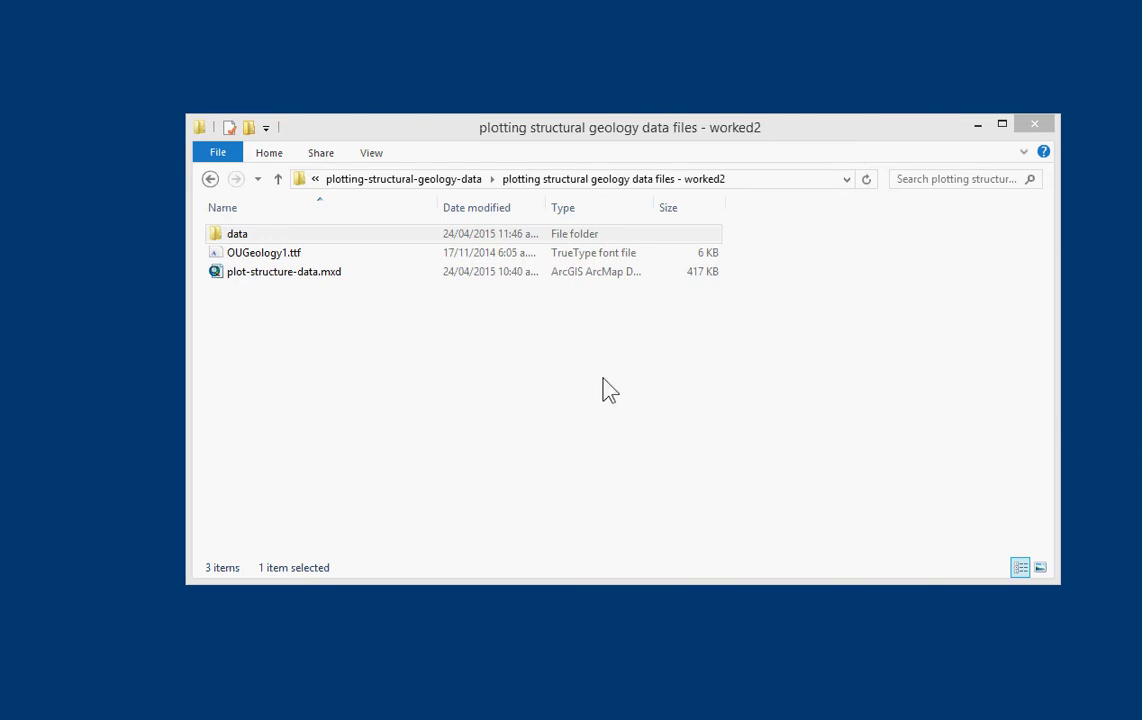
# - Open the data folder and load foliation-wt-s-dip.xlsx into Excel
pyautogui.click(295, 278)
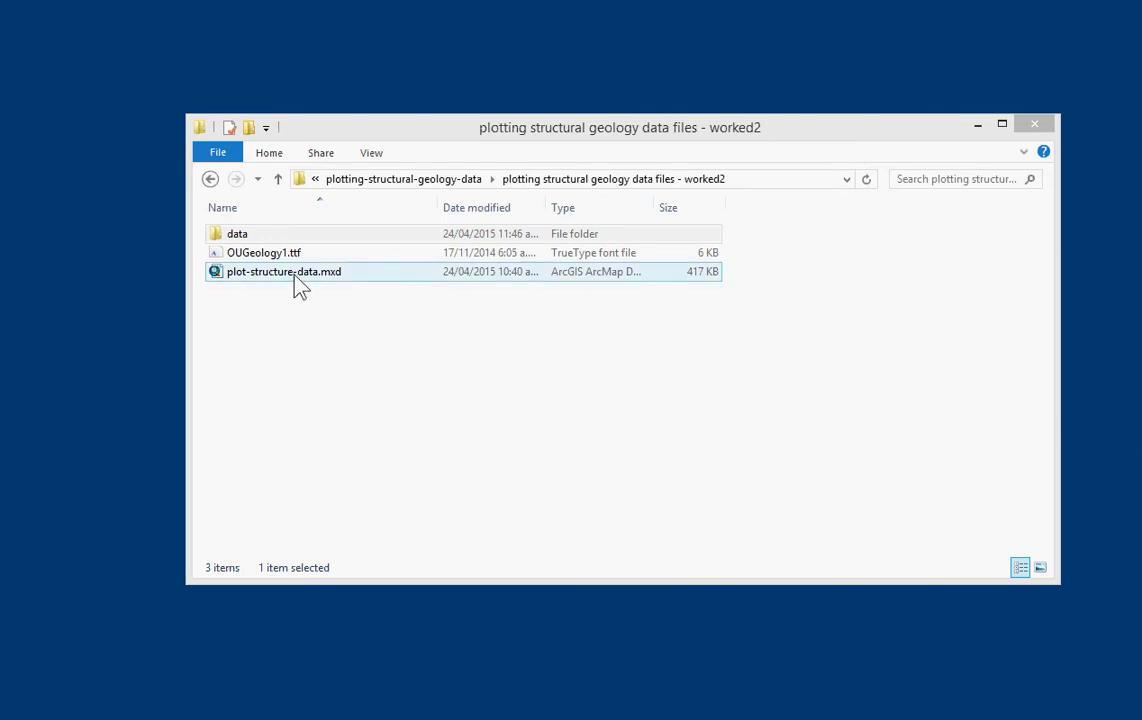
pyautogui.click(287, 261)
pyautogui.doubleClick(242, 237)
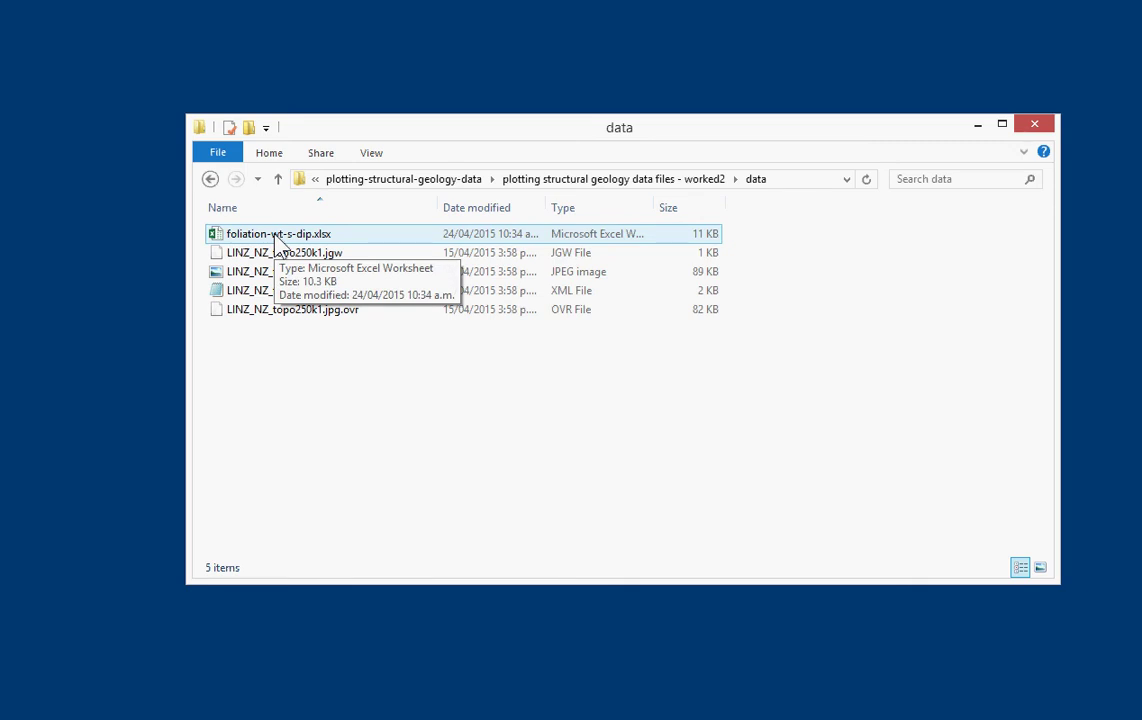
pyautogui.doubleClick(277, 242)
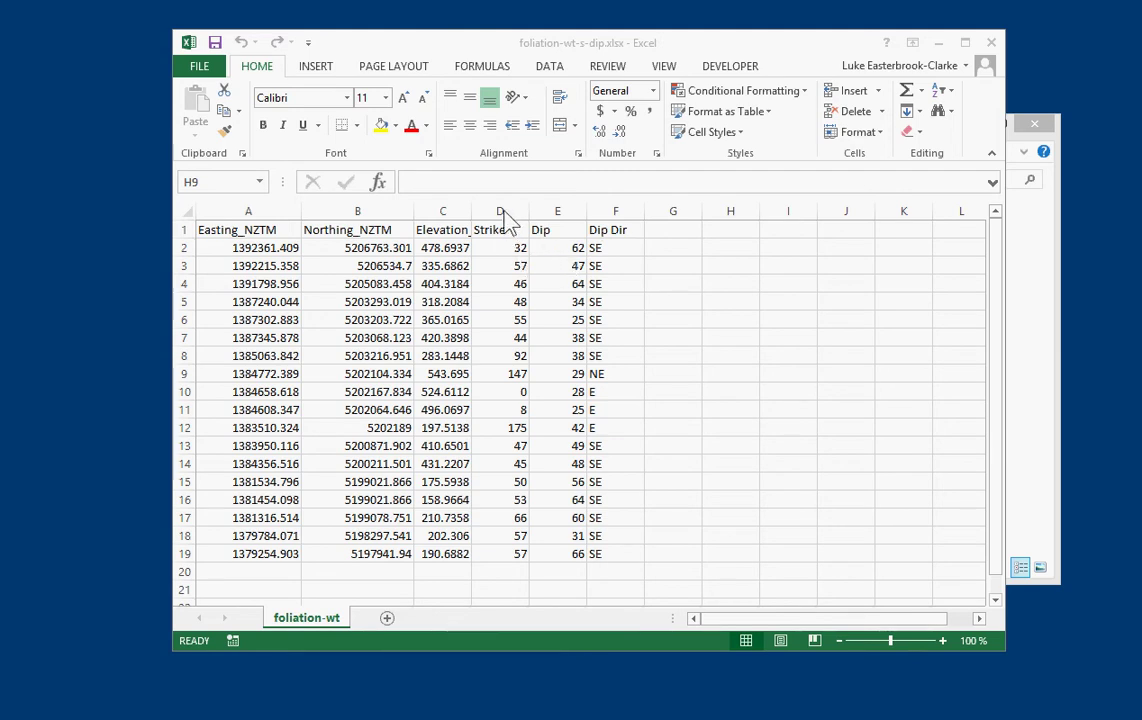
pyautogui.click(502, 208)
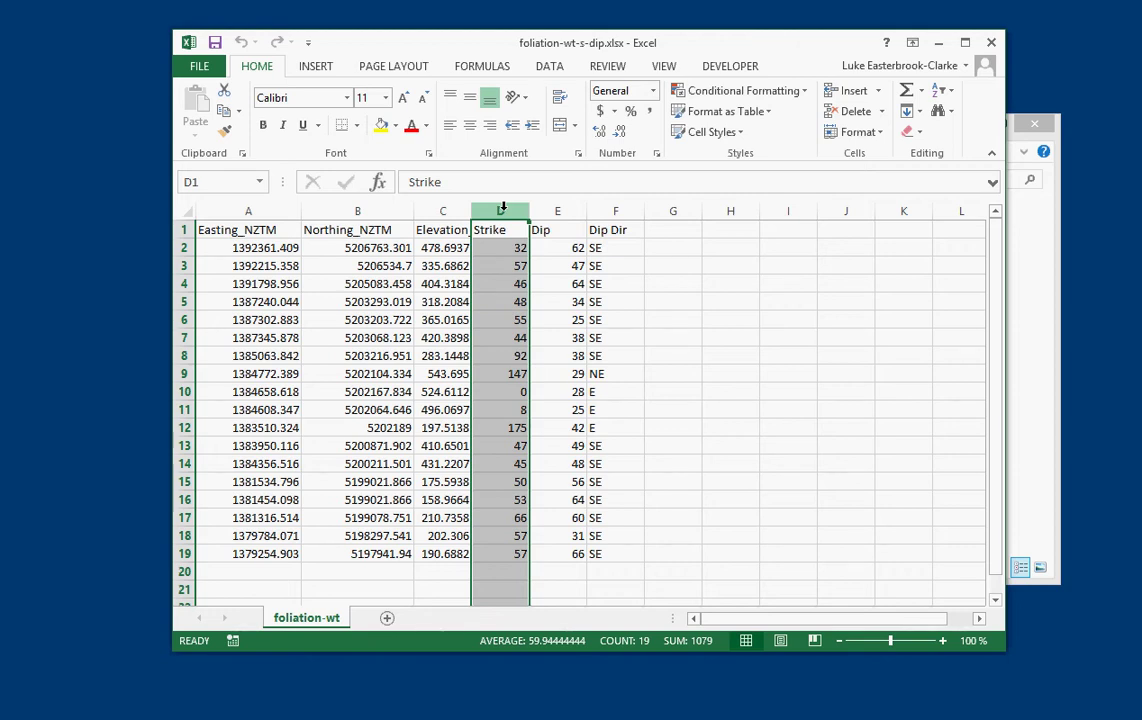
pyautogui.click(672, 211)
pyautogui.click(521, 184)
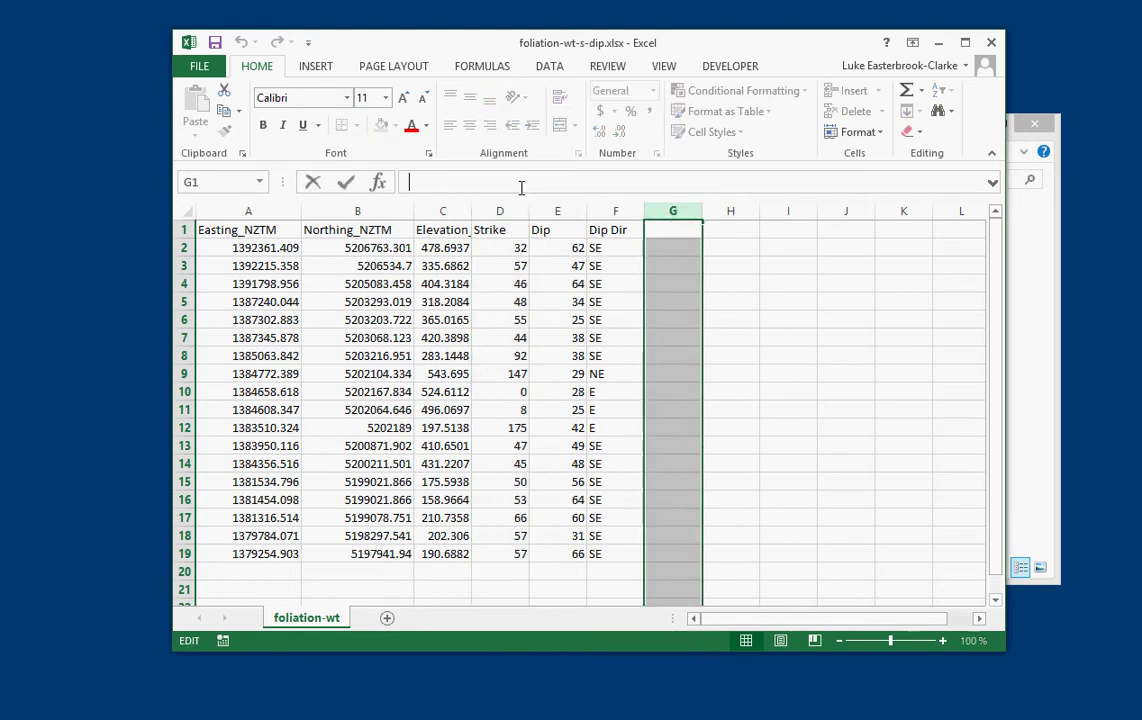
pyautogui.write('=mid')
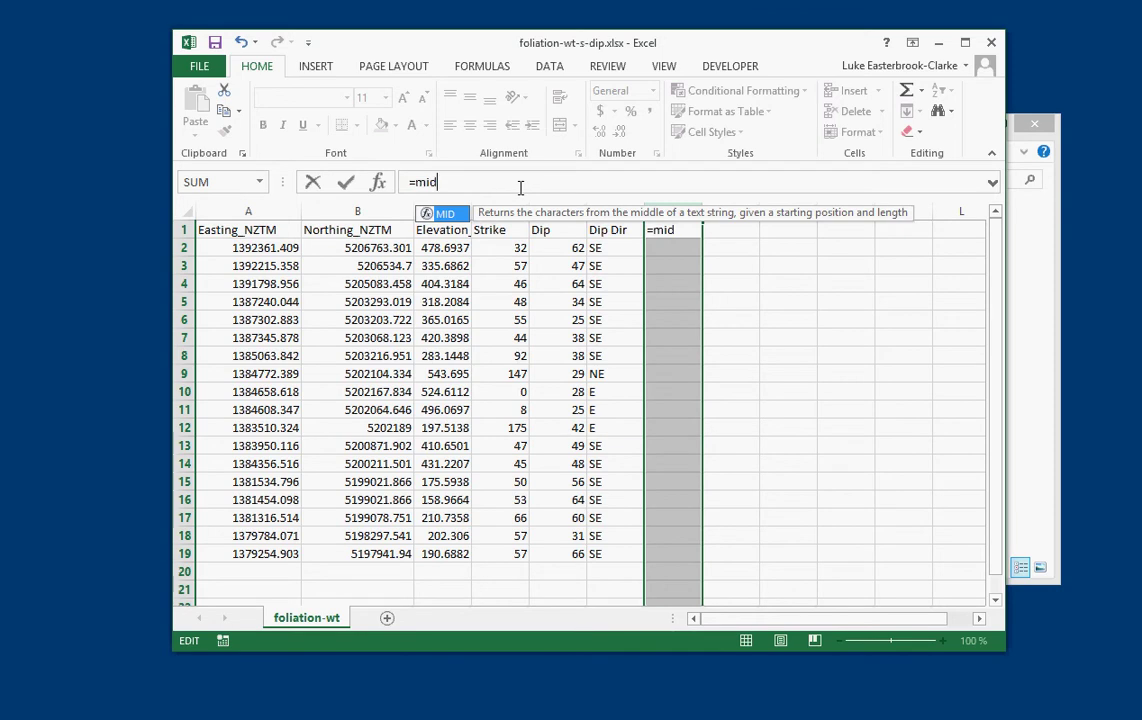
pyautogui.press('BackSpace')
pyautogui.press('BackSpace')
pyautogui.press('BackSpace')
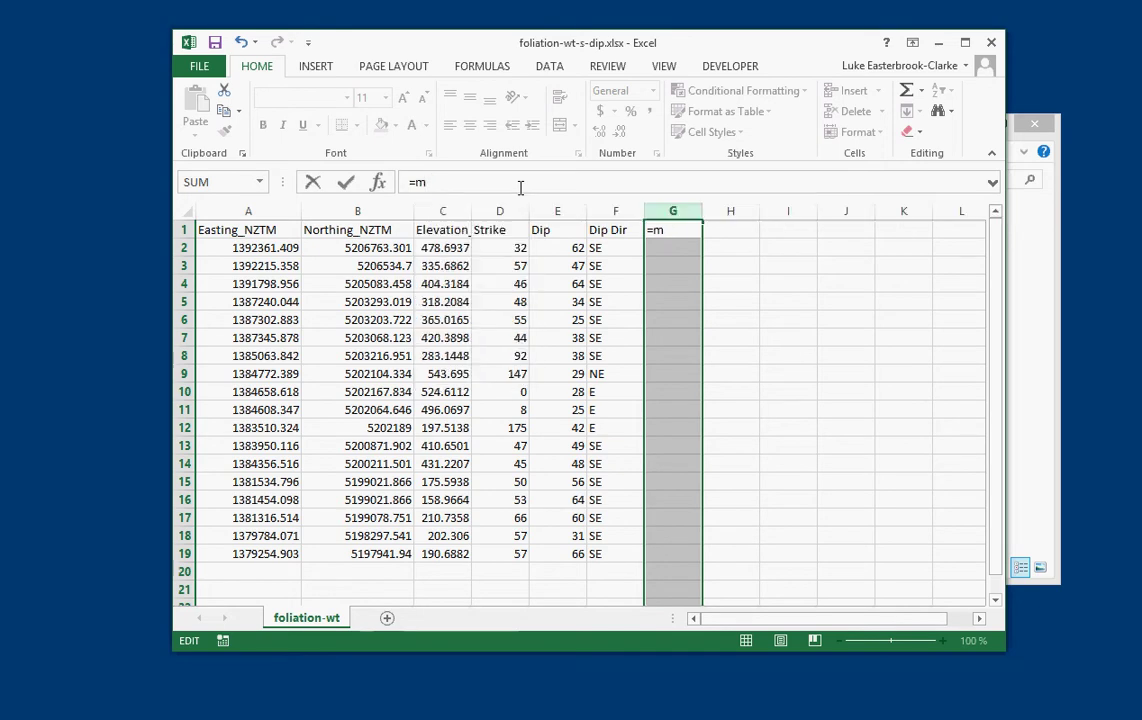
pyautogui.write('left')
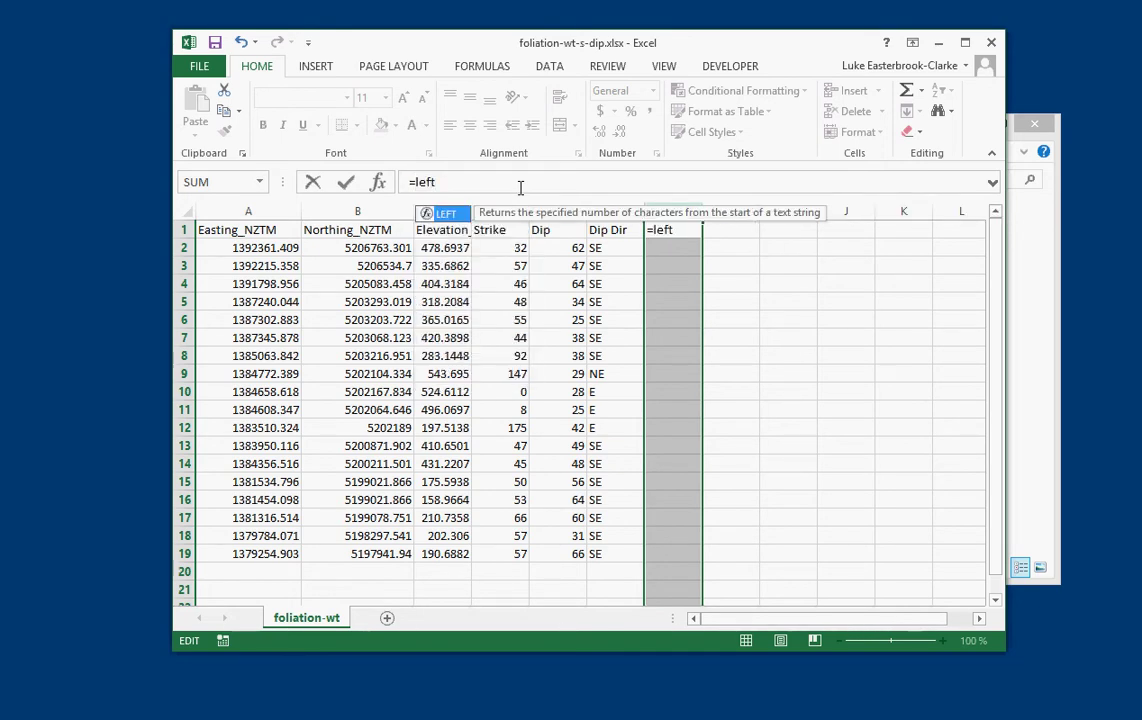
pyautogui.press('BackSpace')
pyautogui.press('BackSpace')
pyautogui.press('BackSpace')
pyautogui.press('BackSpace')
pyautogui.write('right')
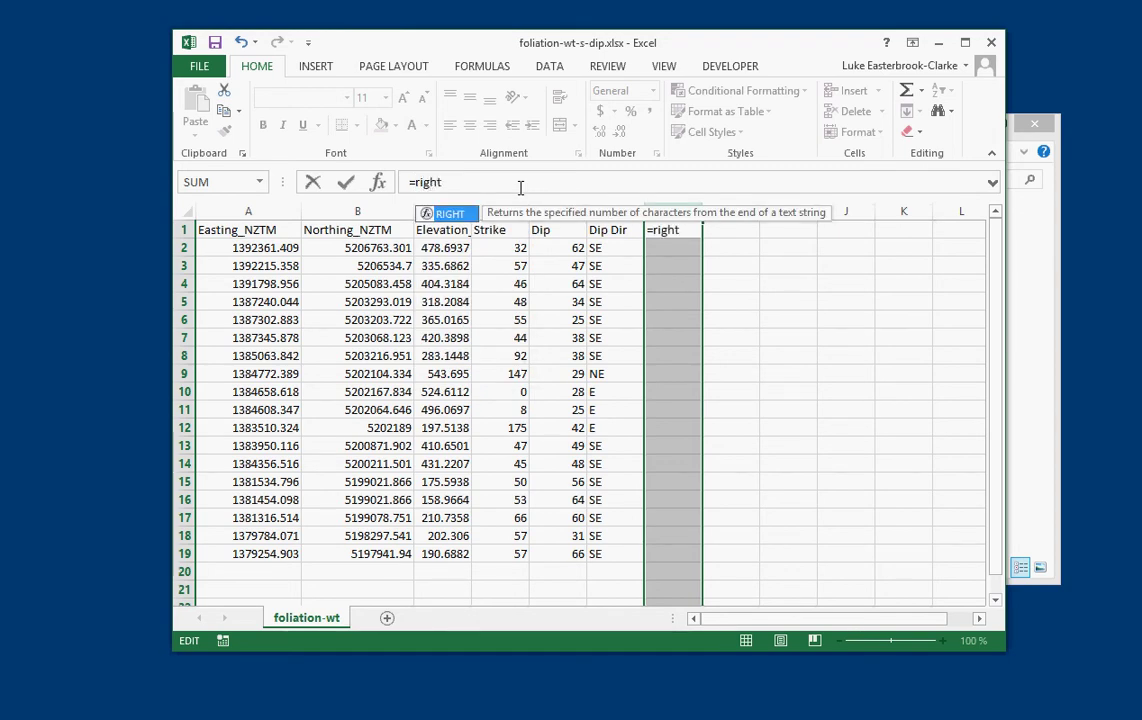
pyautogui.press('BackSpace')
pyautogui.press('BackSpace')
pyautogui.press('BackSpace')
pyautogui.press('BackSpace')
pyautogui.press('BackSpace')
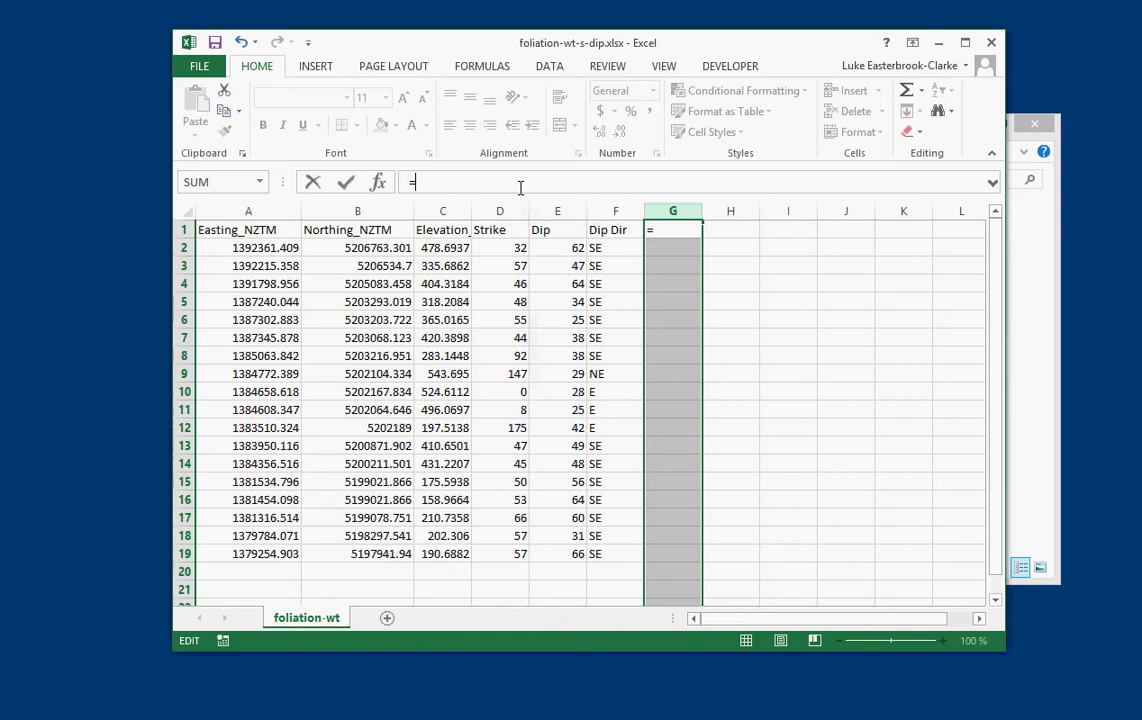
pyautogui.press('BackSpace')
pyautogui.click(745, 335)
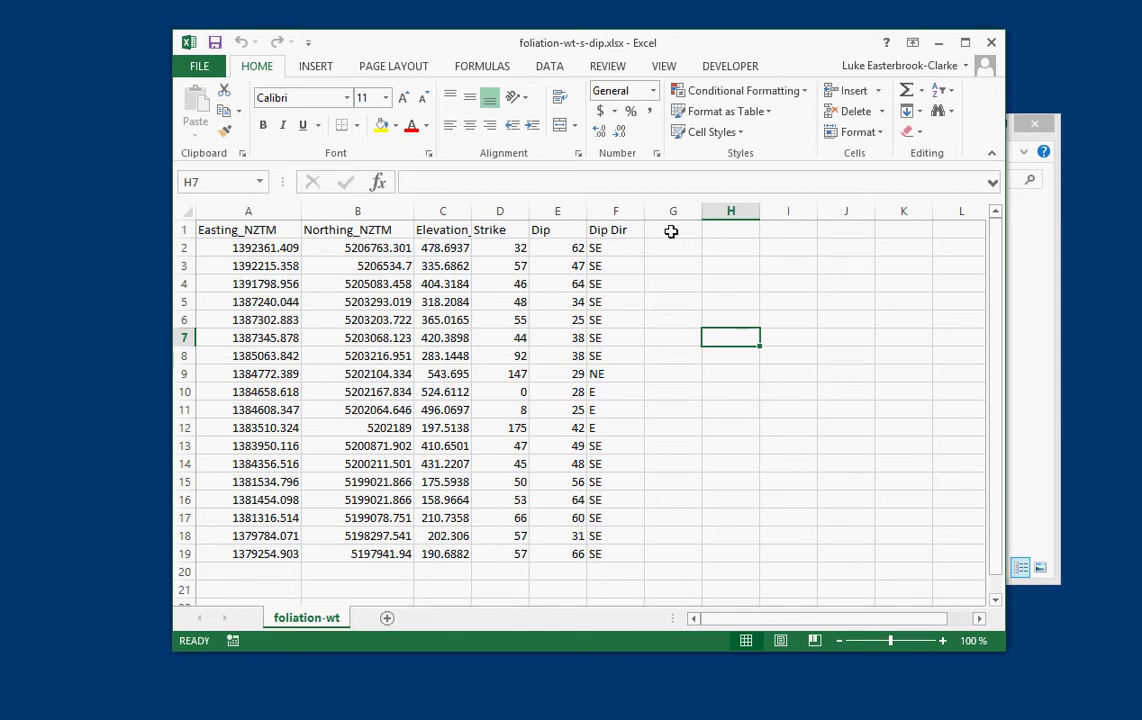
# - Add the column headings Dipaz1, dipaz2 and dipaz3 in G1, H1 and I1
pyautogui.click(680, 228)
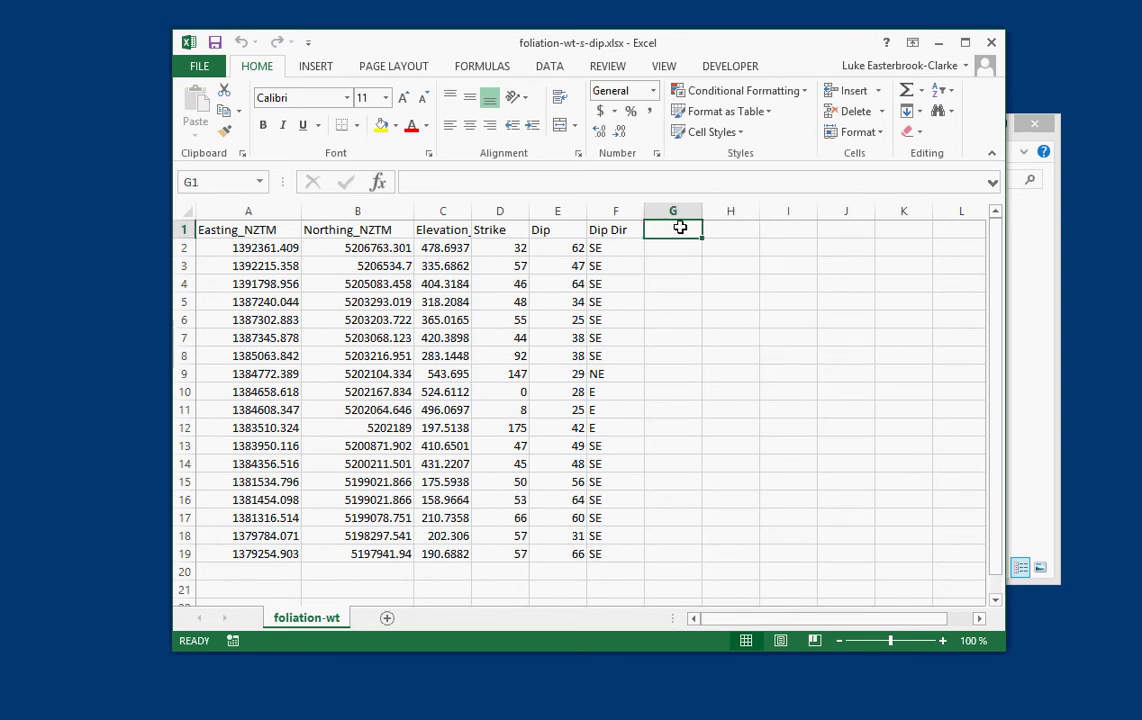
pyautogui.write('Dipaz')
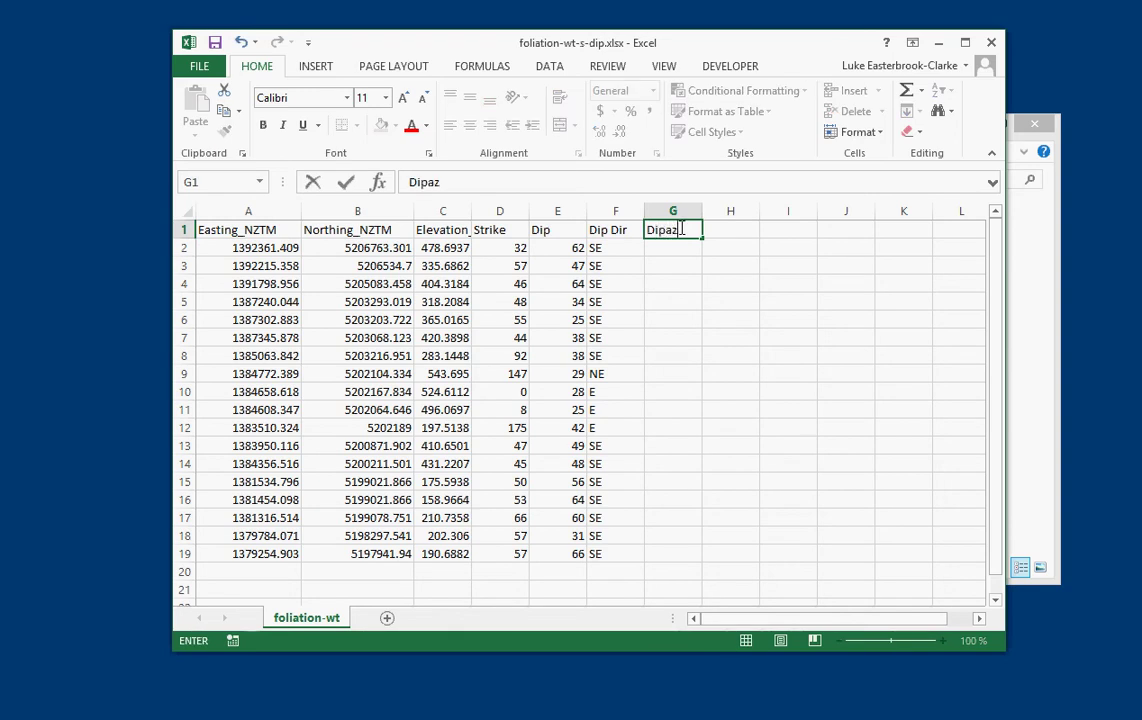
pyautogui.write('1')
pyautogui.click(737, 230)
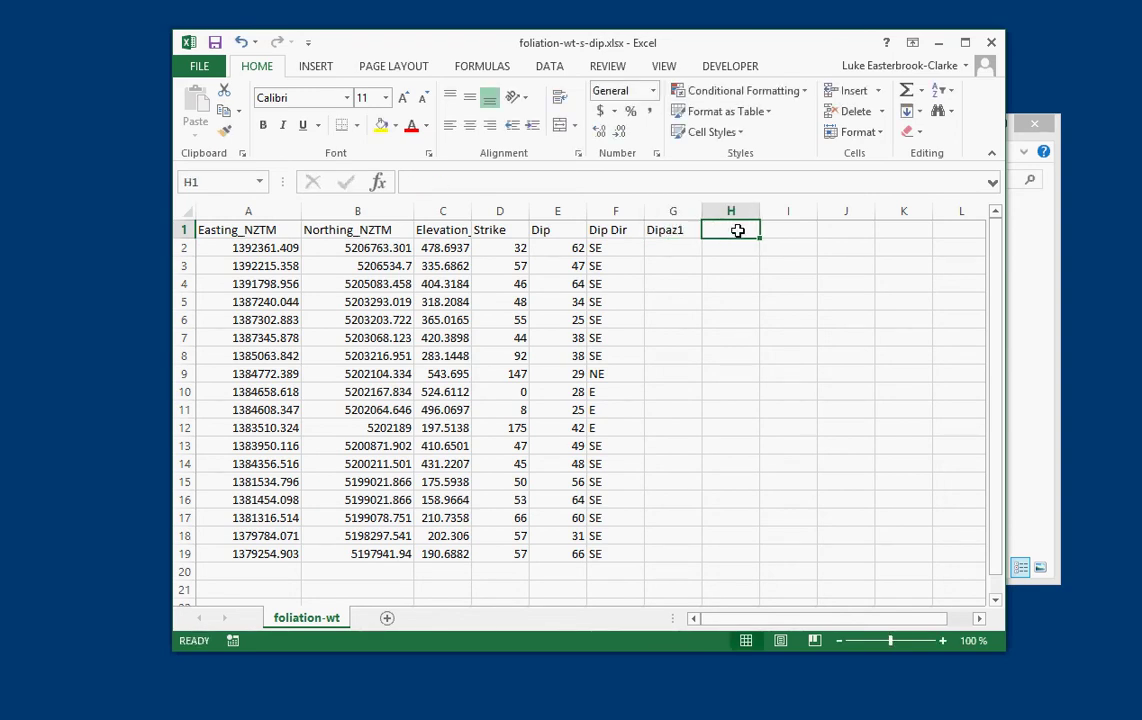
pyautogui.write('dipa')
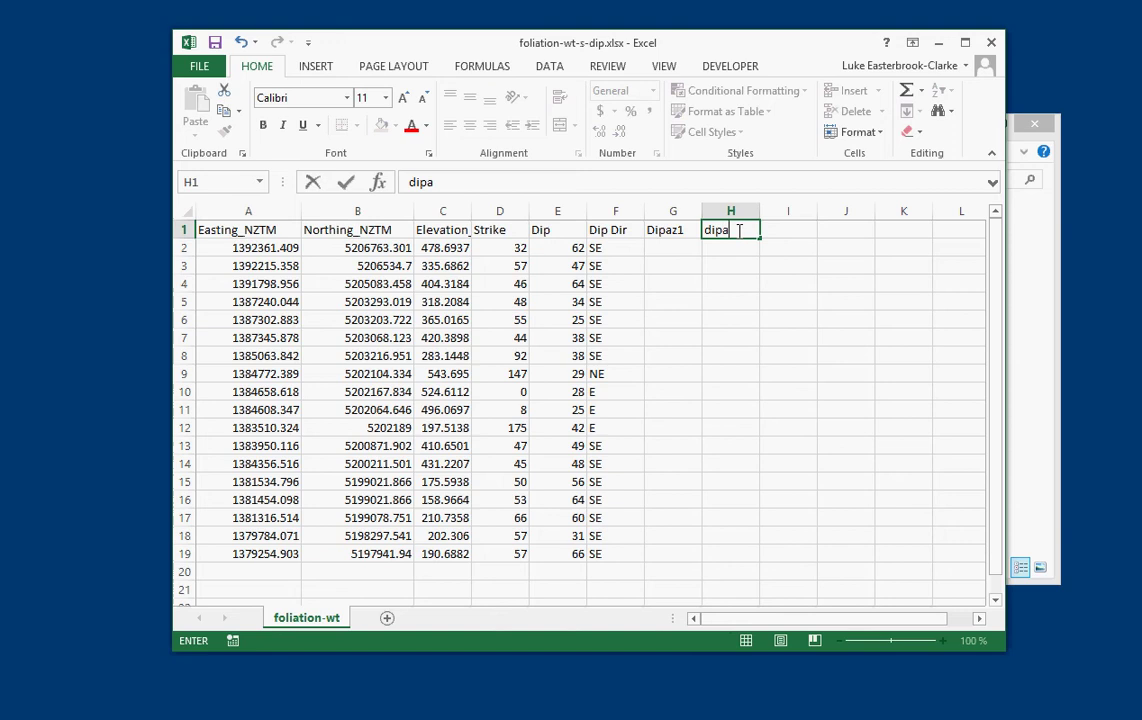
pyautogui.write('z2')
pyautogui.click(798, 235)
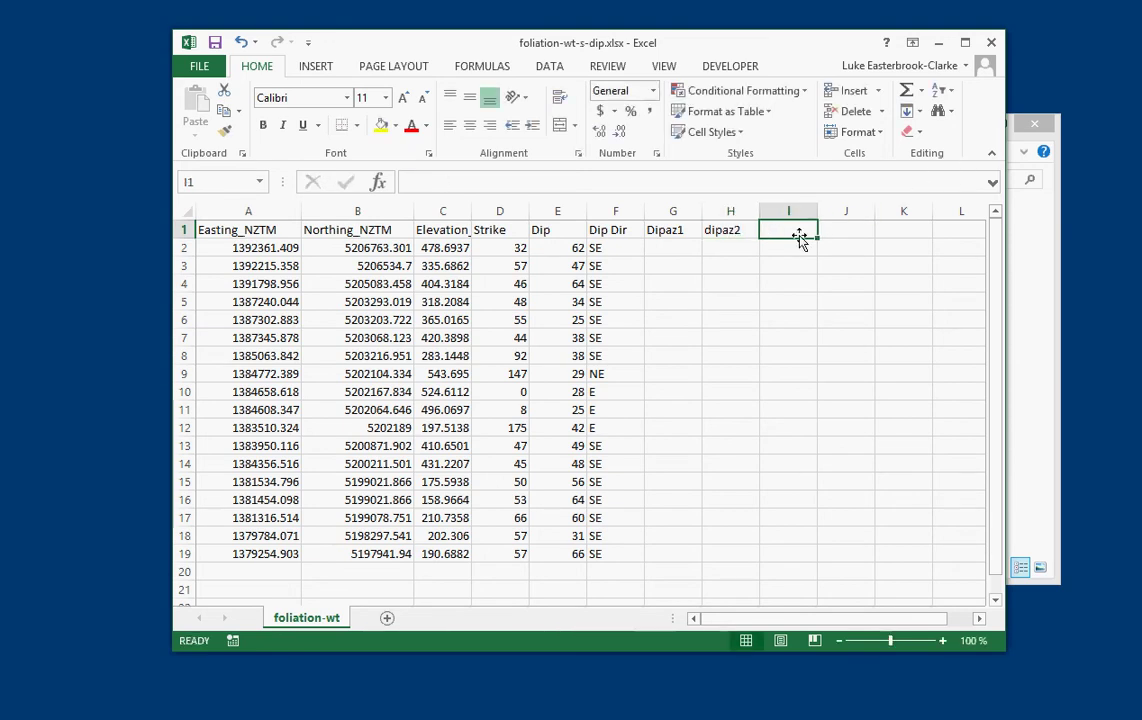
pyautogui.write('dipaz')
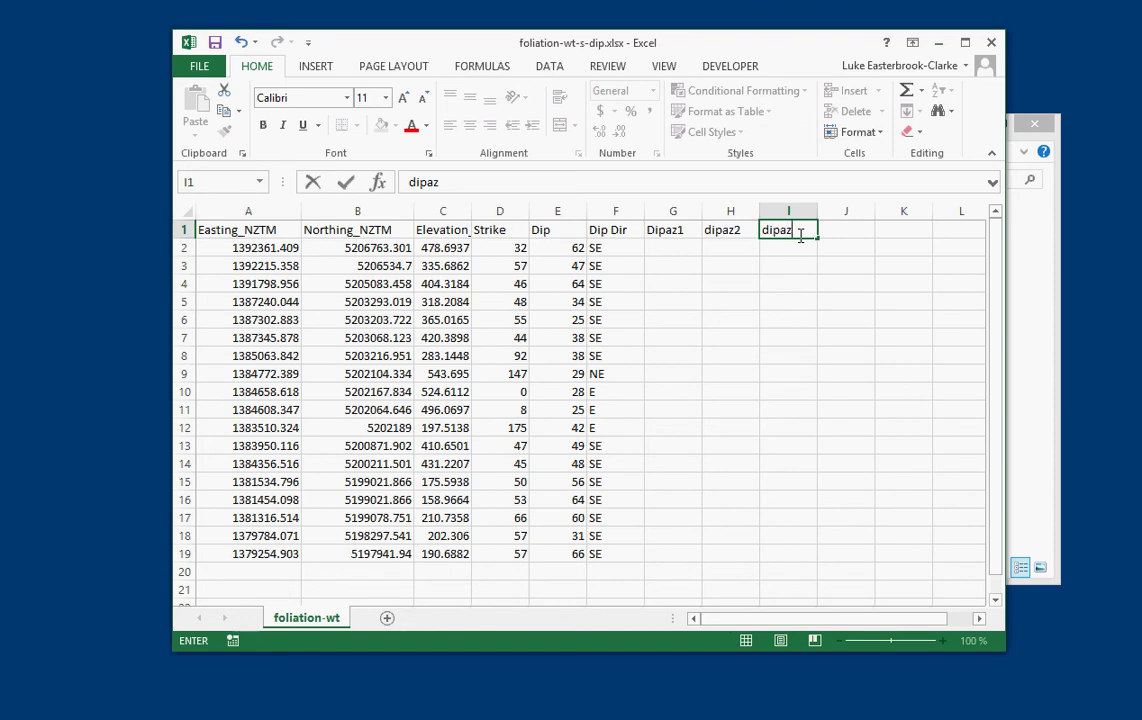
pyautogui.write('3')
pyautogui.click(798, 302)
# - Fill Dipaz1 with =D2+90 down to row 19
pyautogui.click(676, 248)
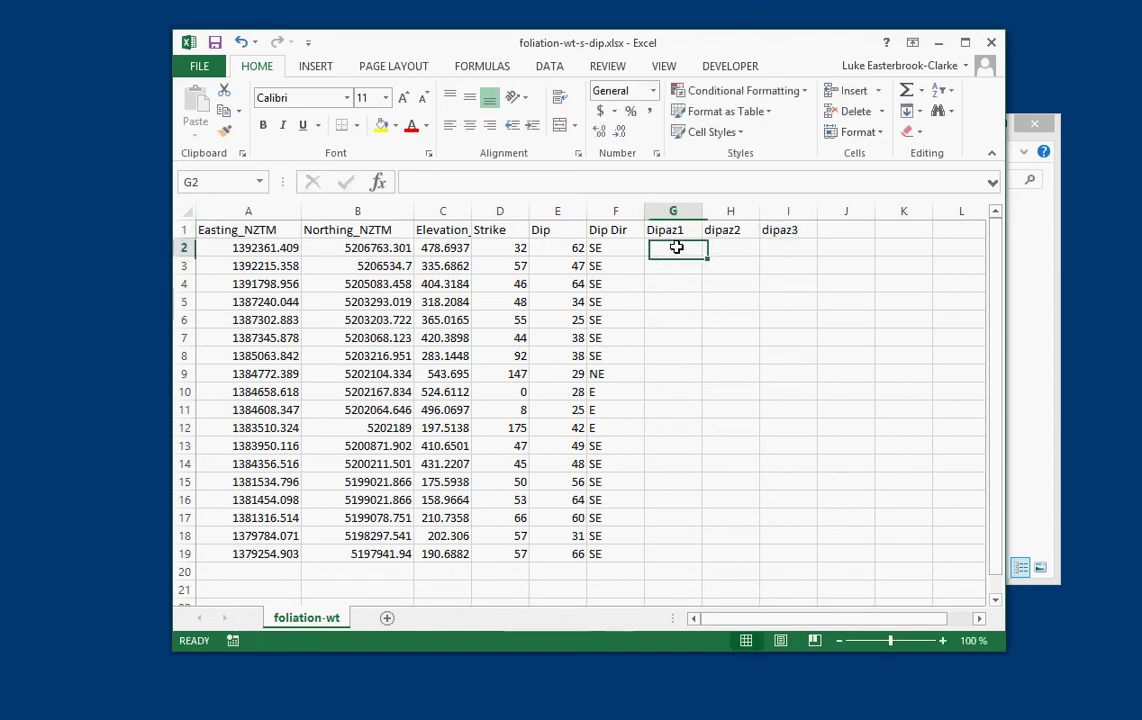
pyautogui.write('=')
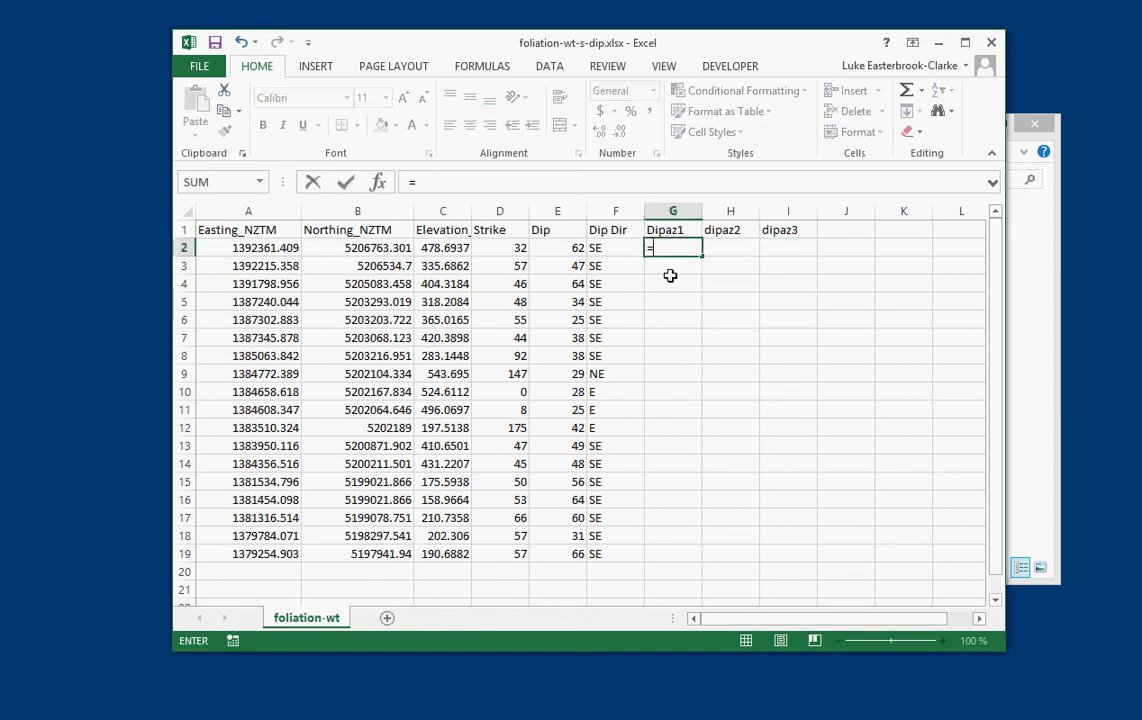
pyautogui.click(519, 246)
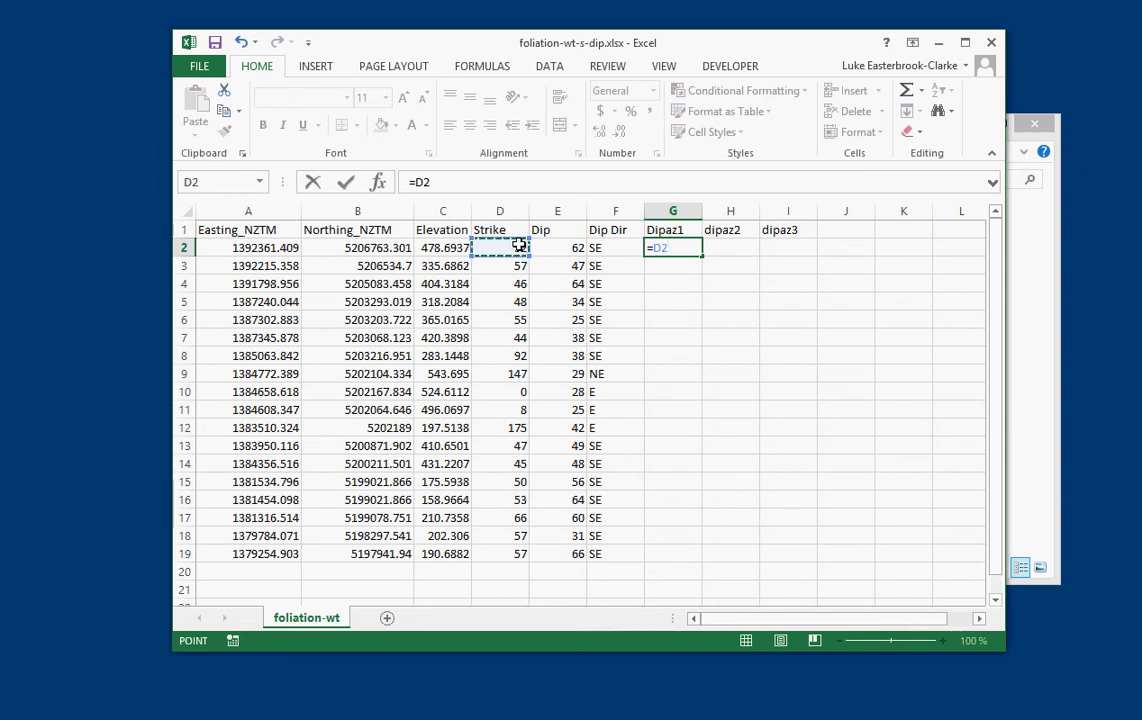
pyautogui.write('+')
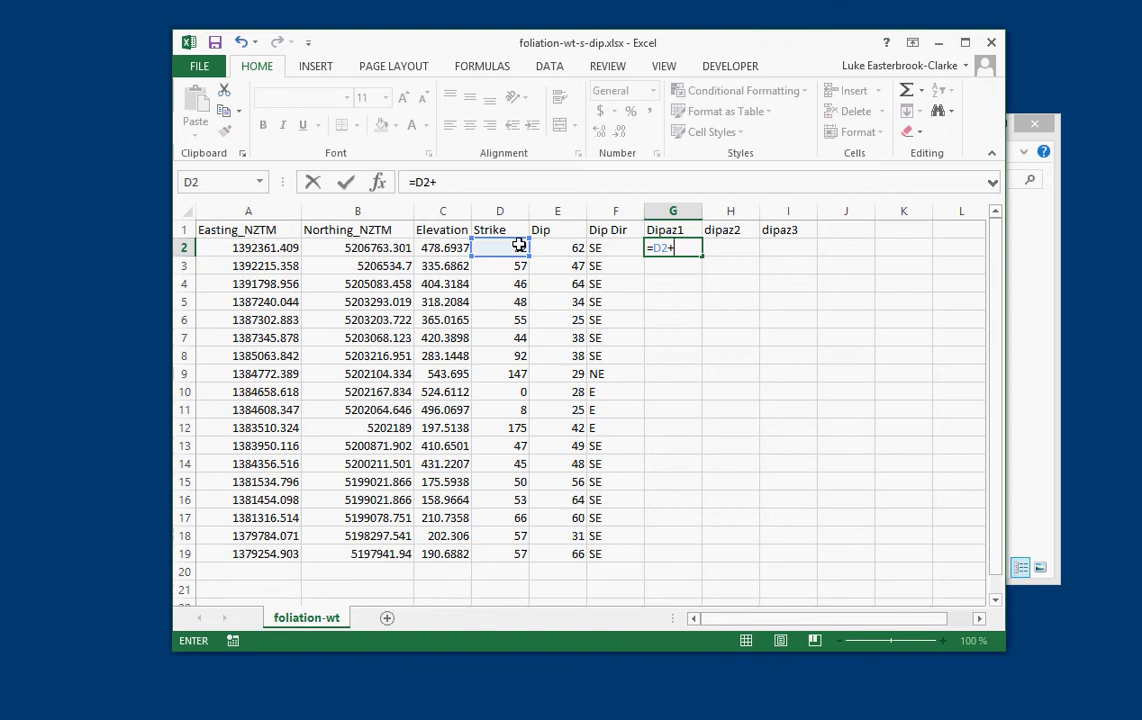
pyautogui.write('90')
pyautogui.doubleClick(702, 256)
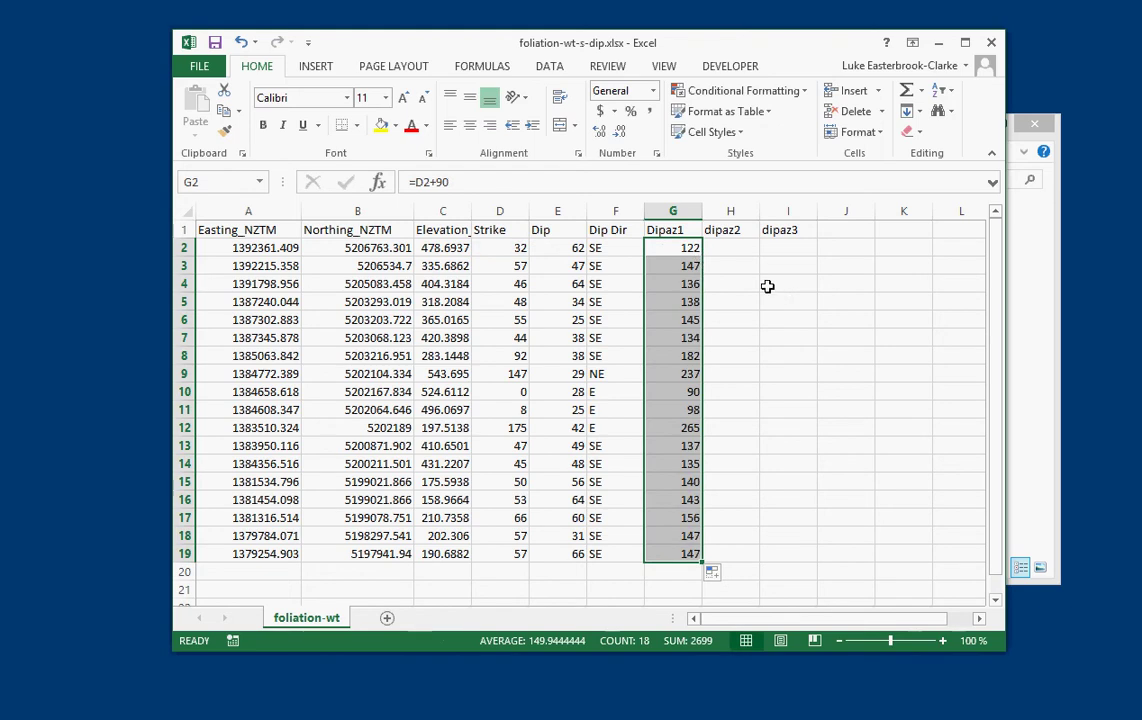
# - Fill dipaz2 with =D2-90 down to row 19
pyautogui.click(735, 248)
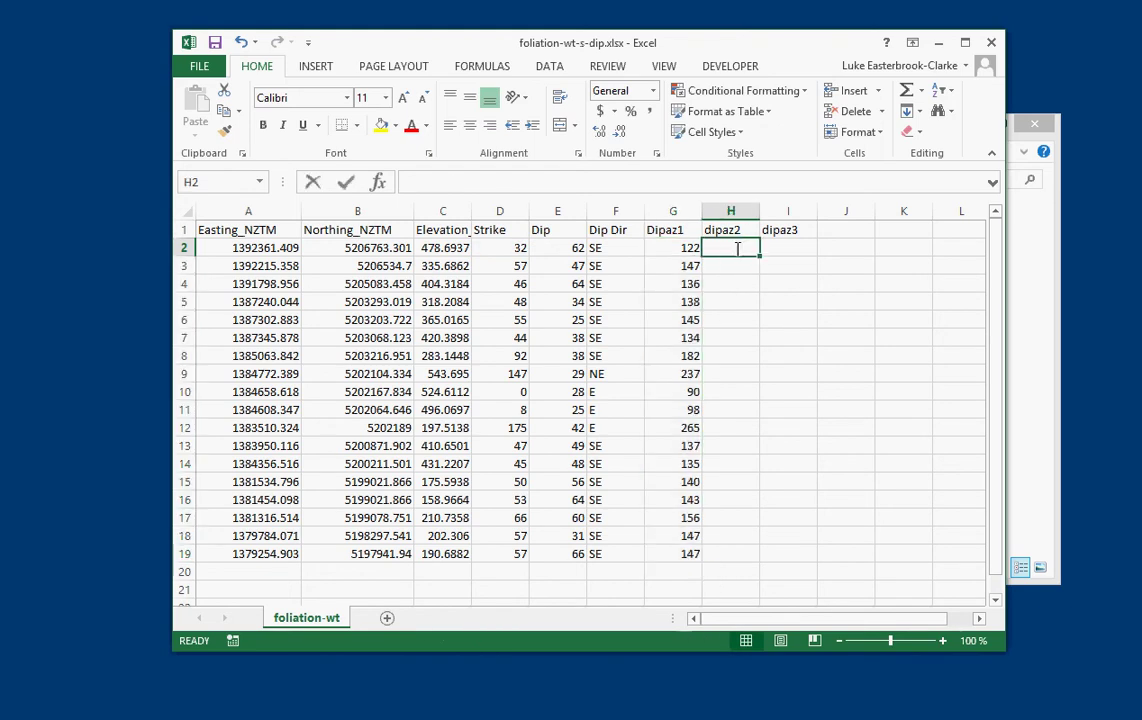
pyautogui.write('=')
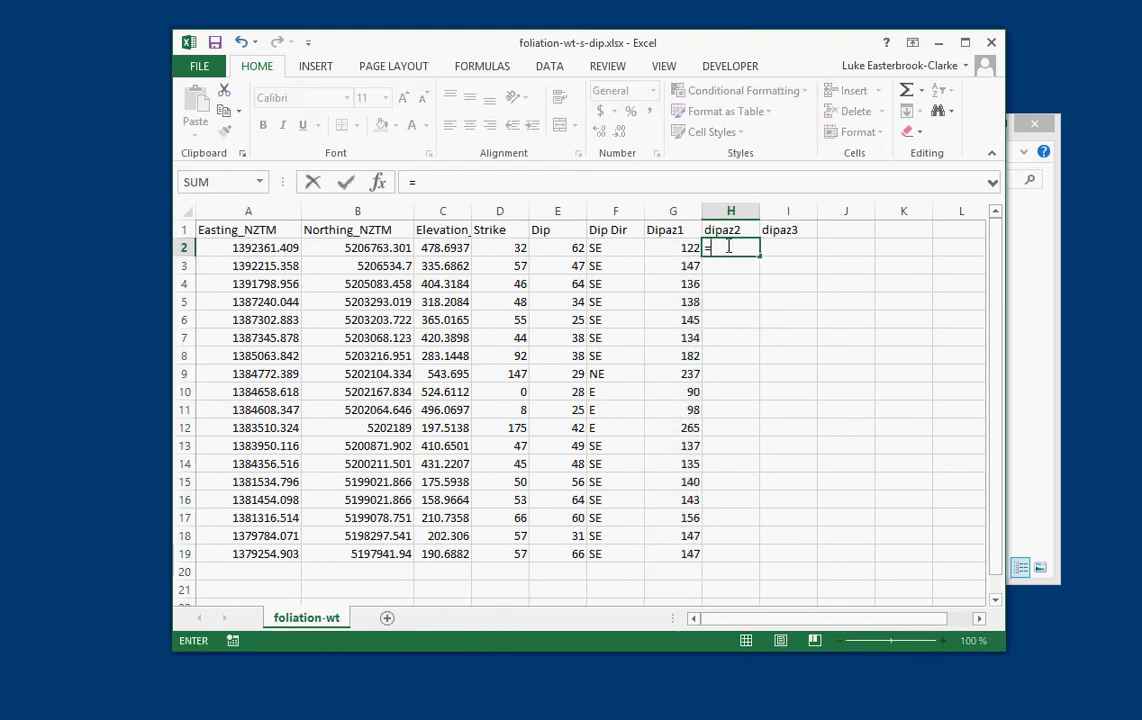
pyautogui.click(516, 248)
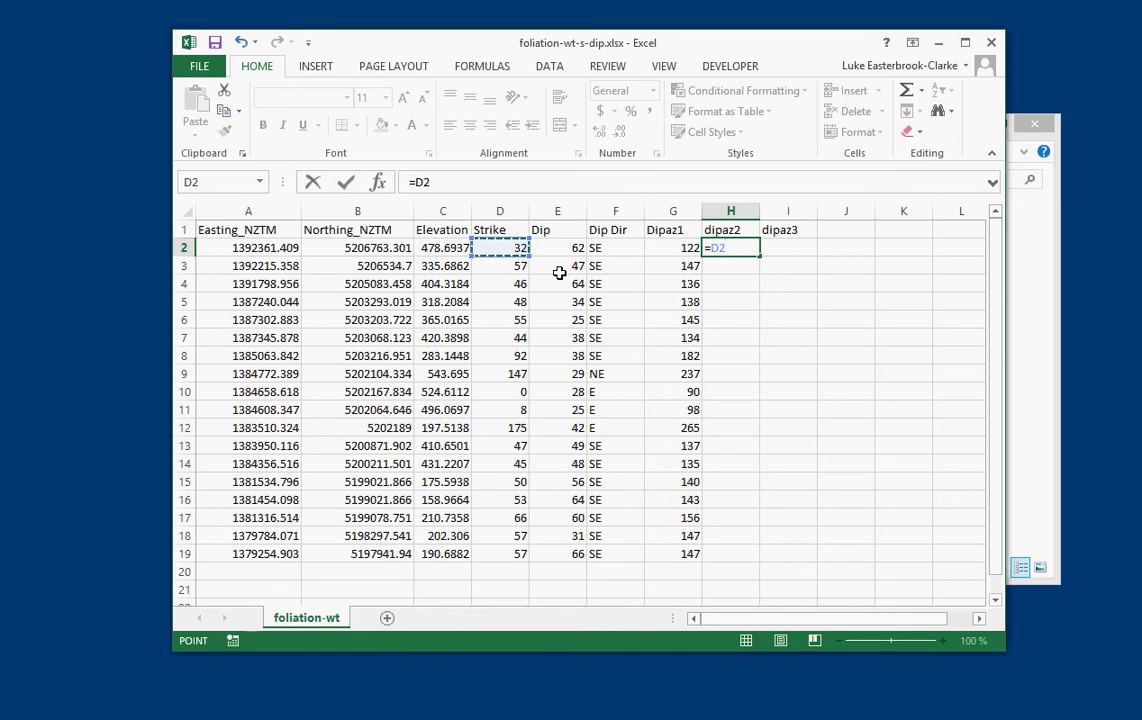
pyautogui.write('-90')
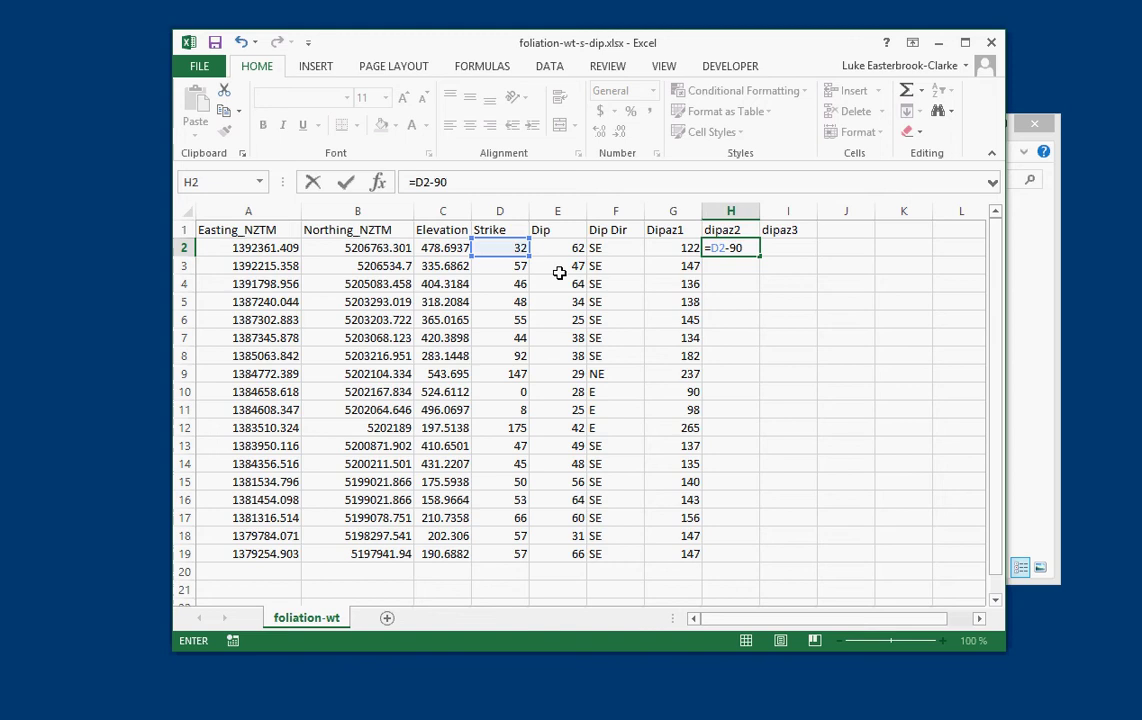
pyautogui.press('Return')
pyautogui.doubleClick(757, 257)
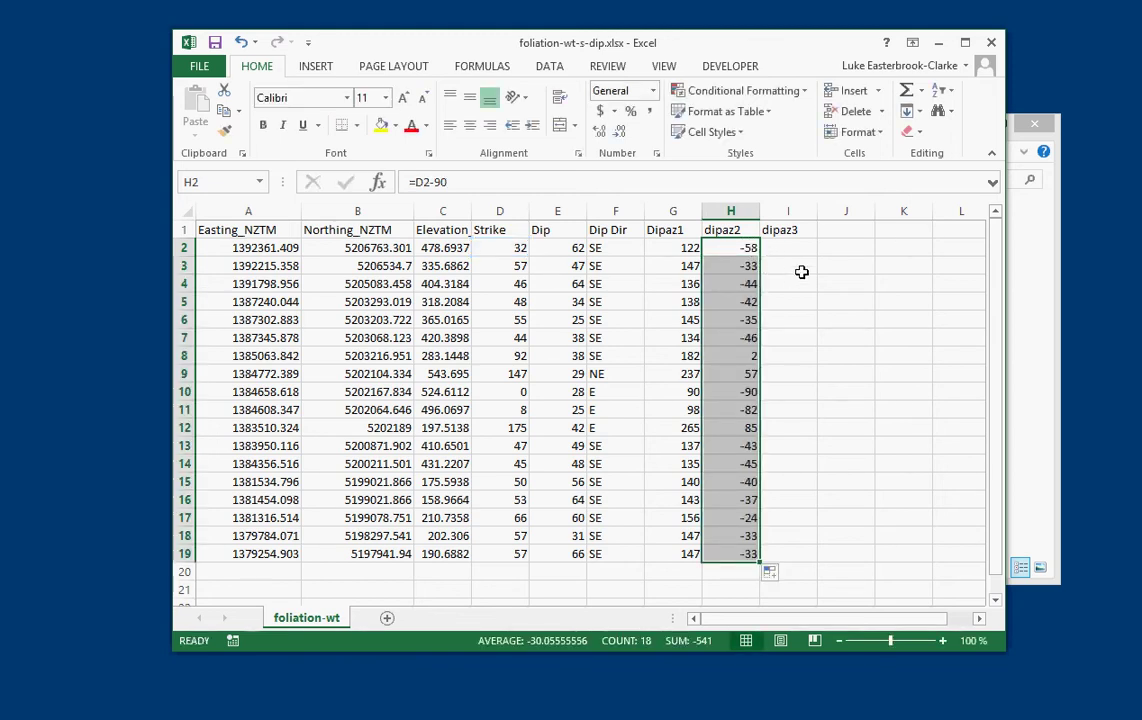
# - Fill dipaz3 with Strike plus 270 down to row 19
pyautogui.click(797, 248)
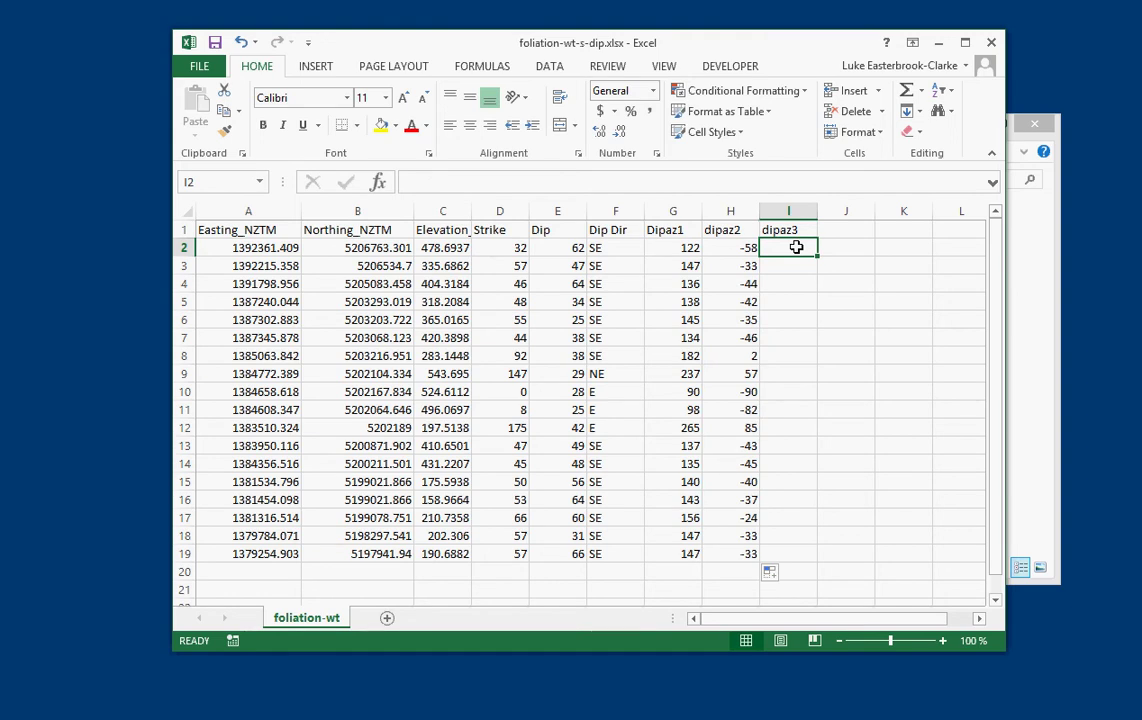
pyautogui.click(520, 247)
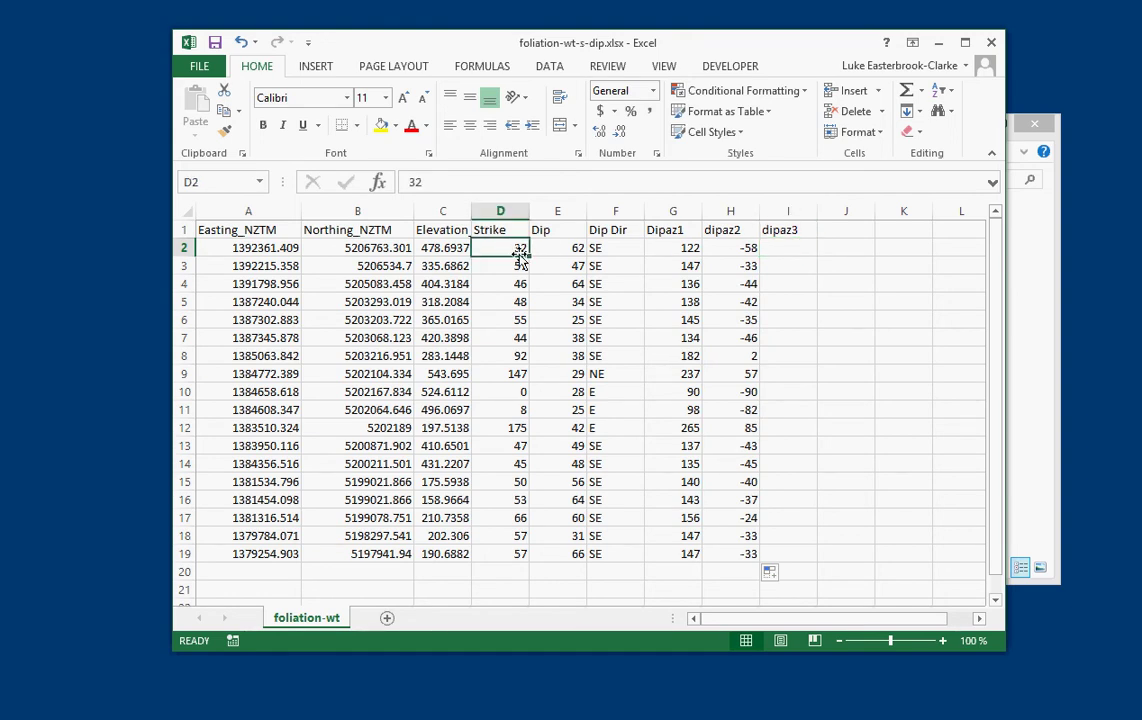
pyautogui.click(804, 247)
pyautogui.write('=')
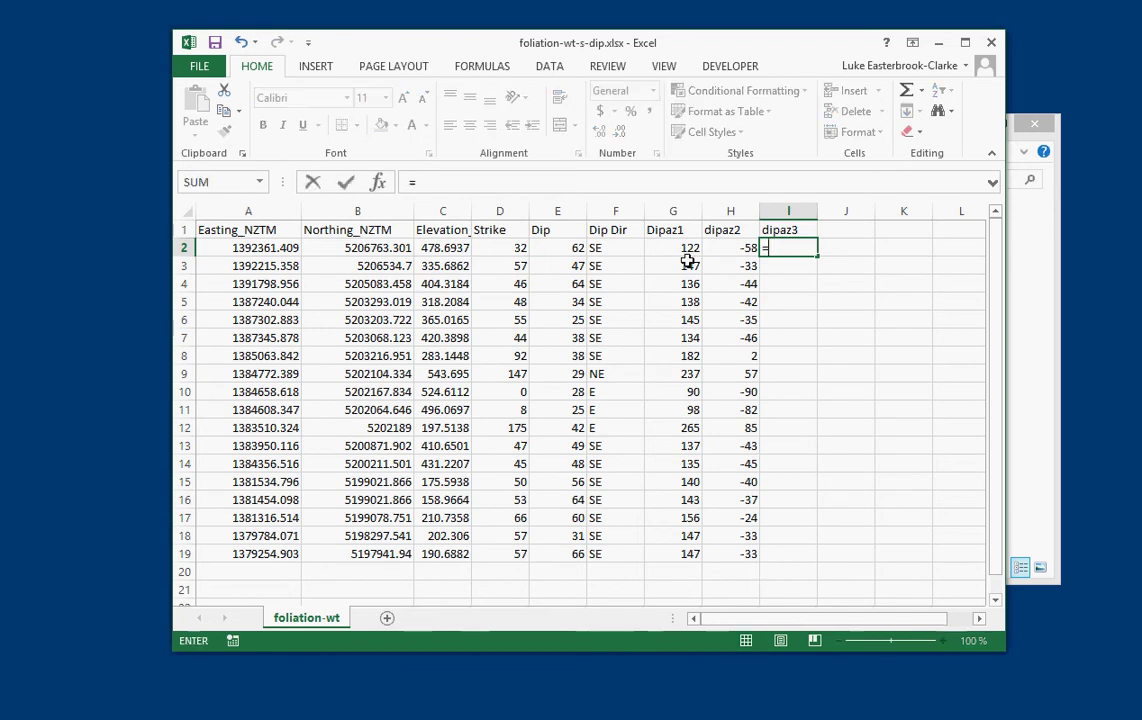
pyautogui.click(519, 249)
pyautogui.write('+')
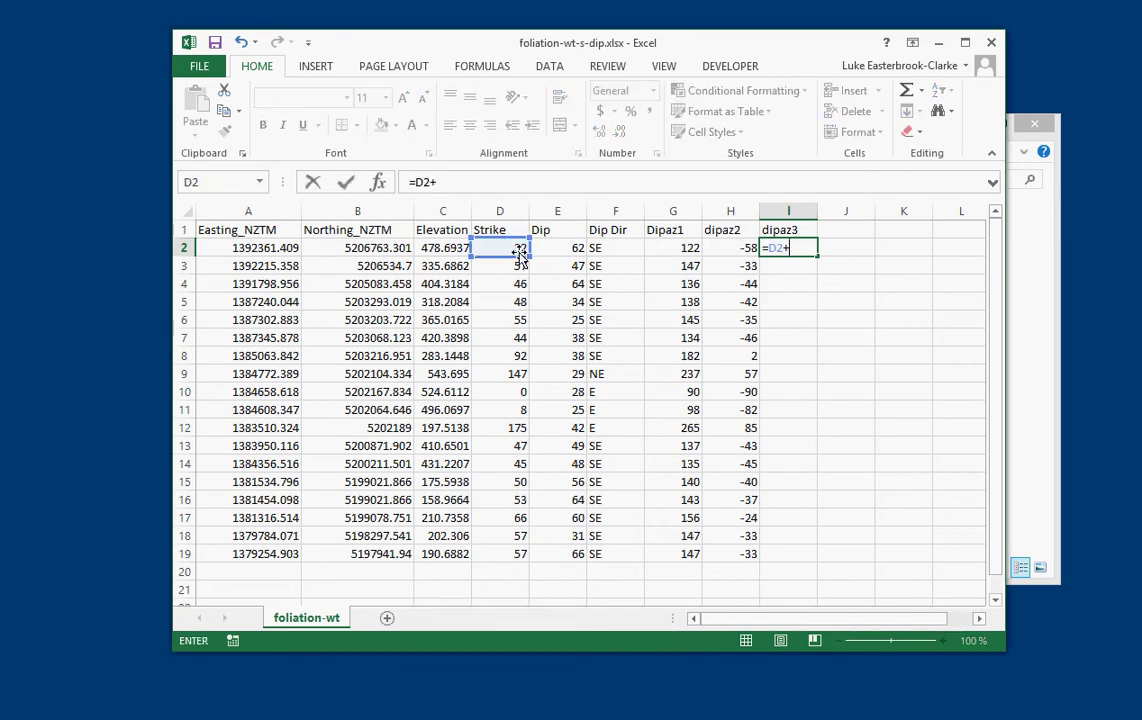
pyautogui.write('270')
pyautogui.hotkey('ctrl', 'Return')
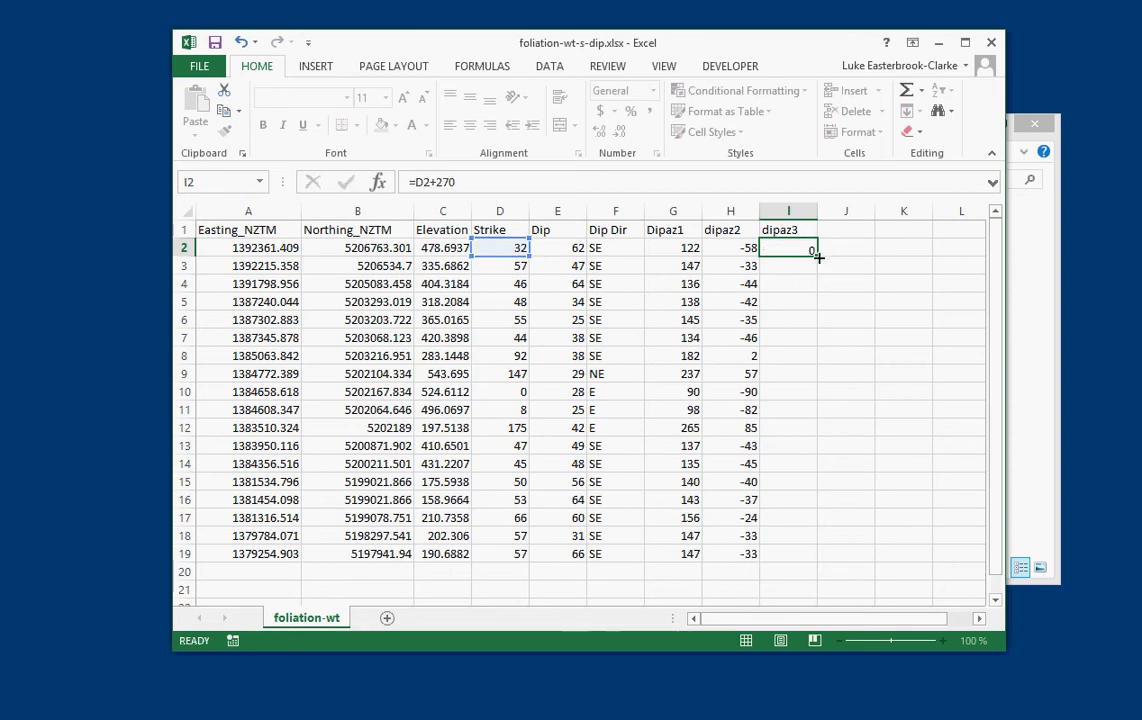
pyautogui.doubleClick(818, 258)
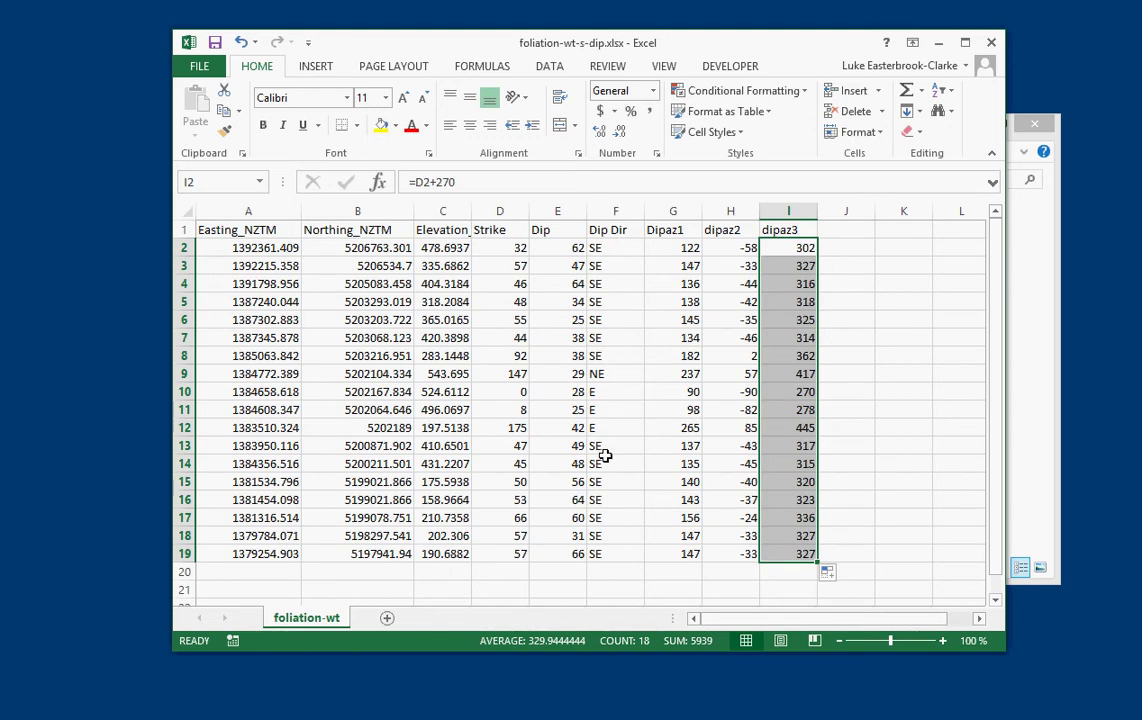
pyautogui.click(851, 230)
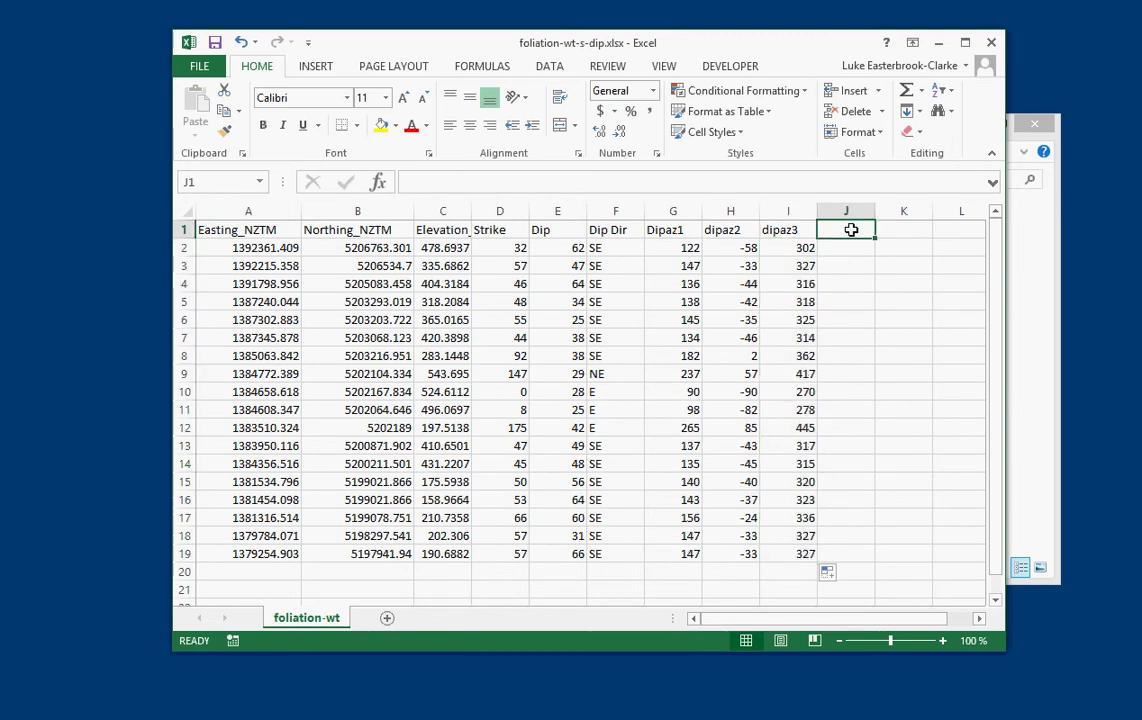
# - Enter the heading Dip_azimuth in J1
pyautogui.write('dip')
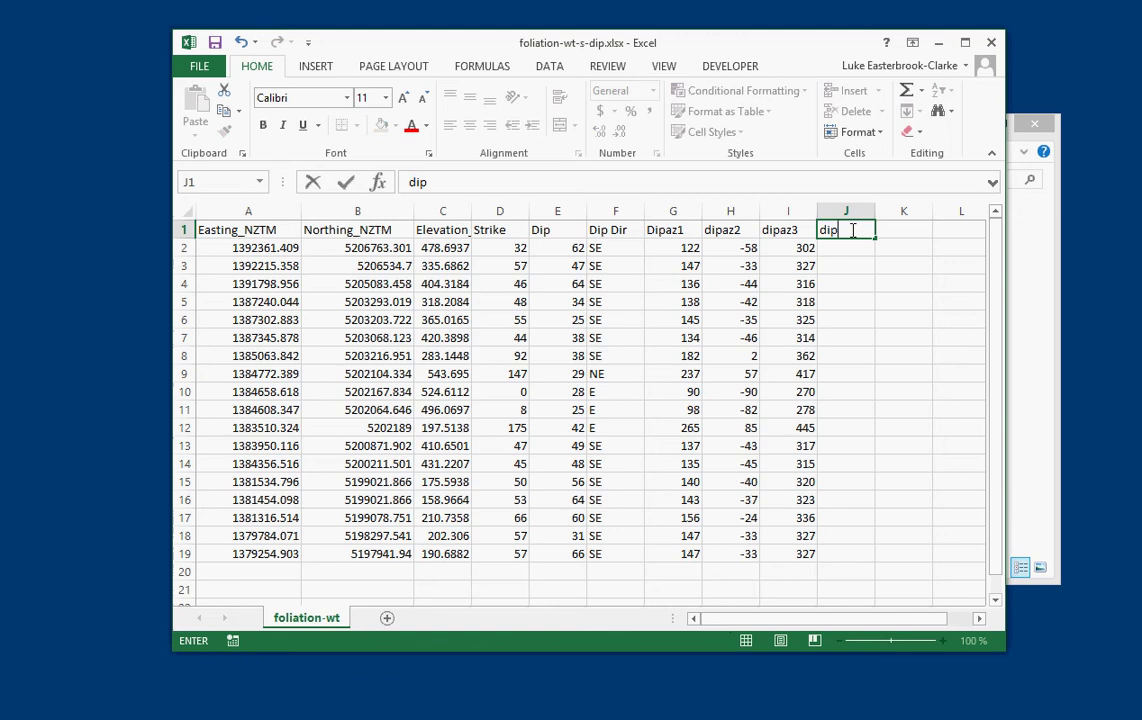
pyautogui.write('az')
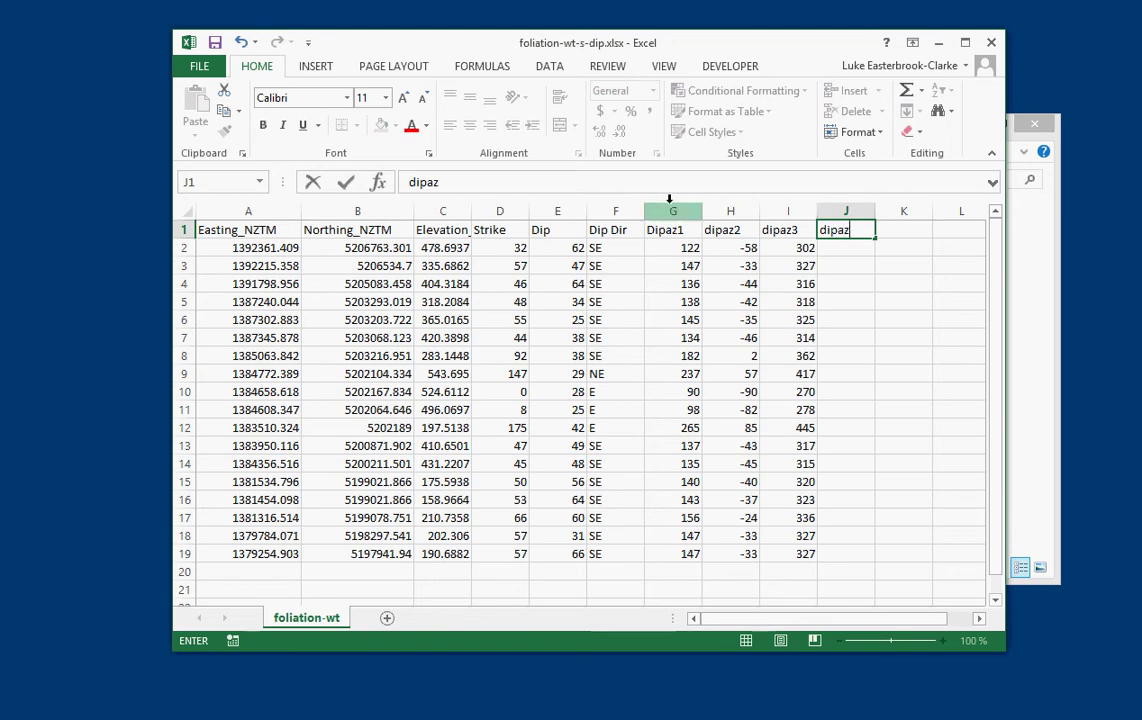
pyautogui.moveTo(848, 230); pyautogui.dragTo(822, 230)
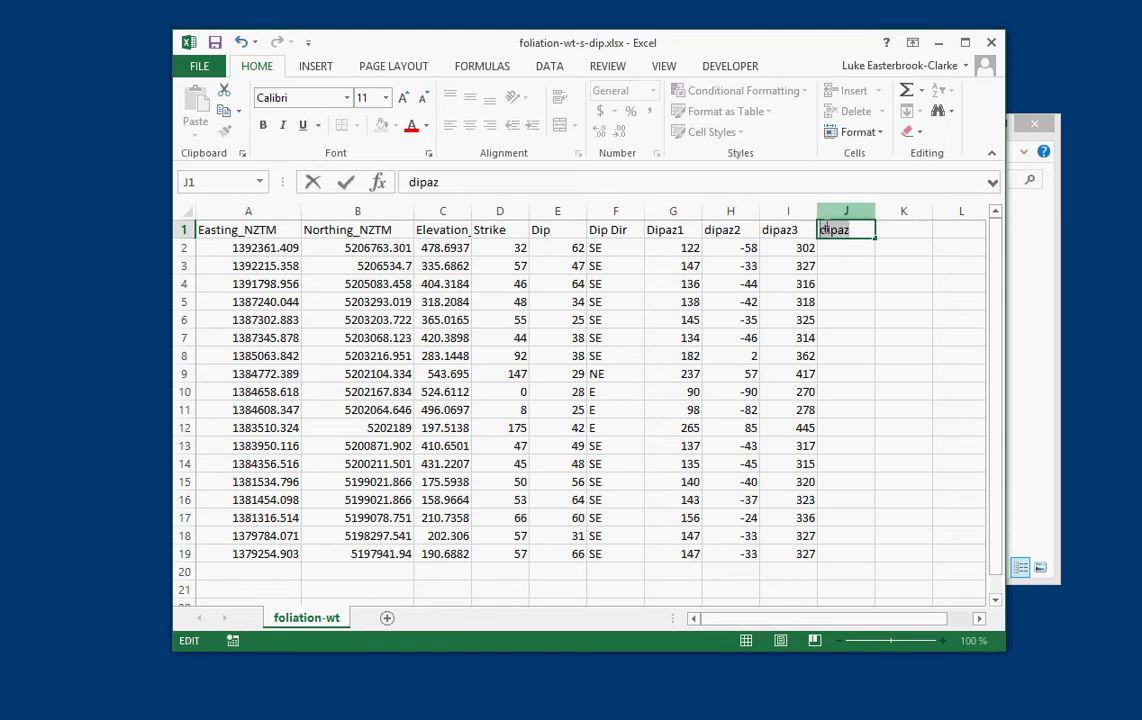
pyautogui.write('Dip_azi')
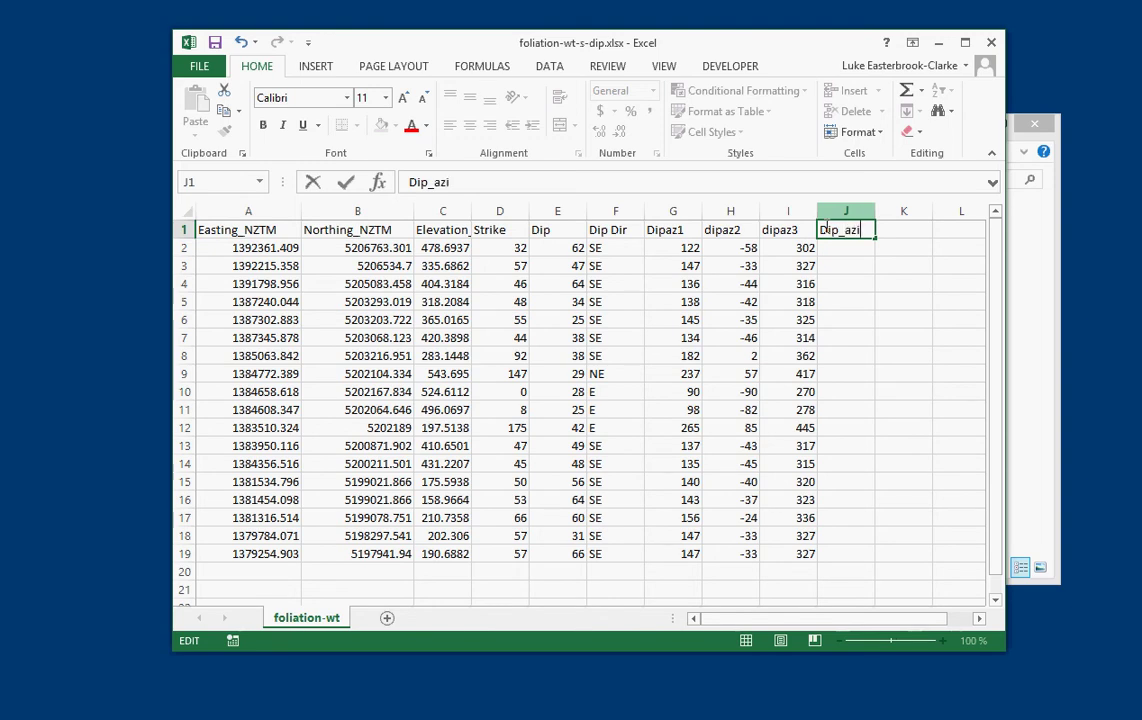
pyautogui.write('muth')
pyautogui.click(847, 248)
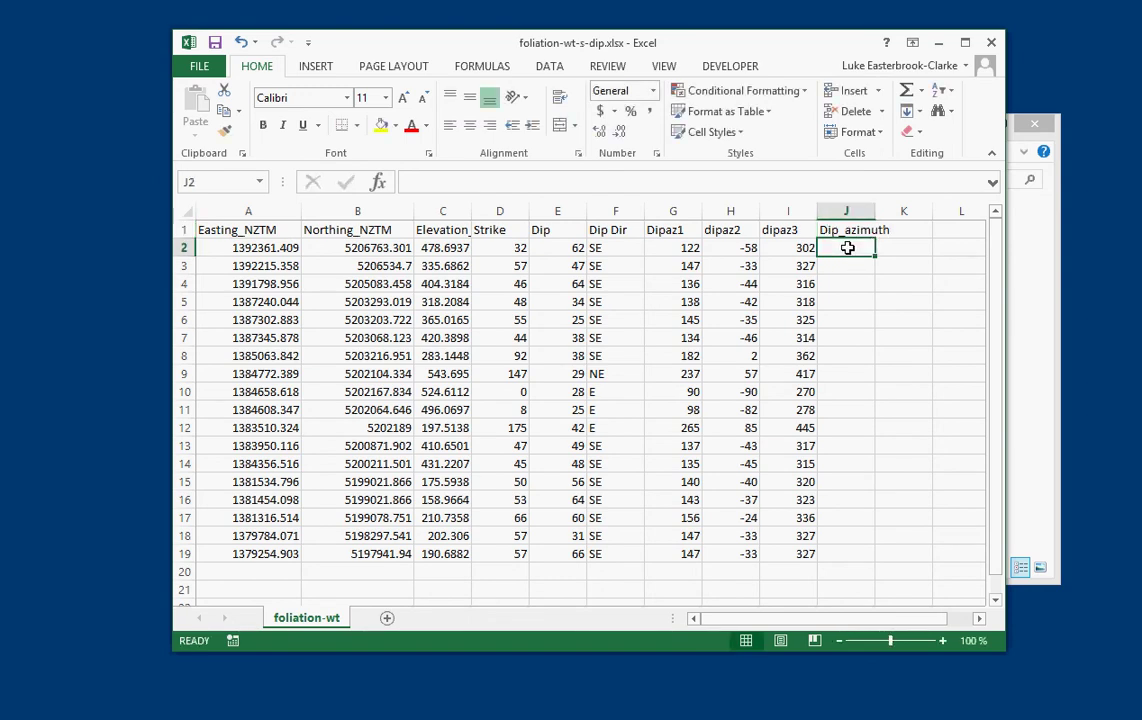
# - Change dipaz3 to =MOD(D2+270,360) and fill it down to row 19
pyautogui.click(779, 248)
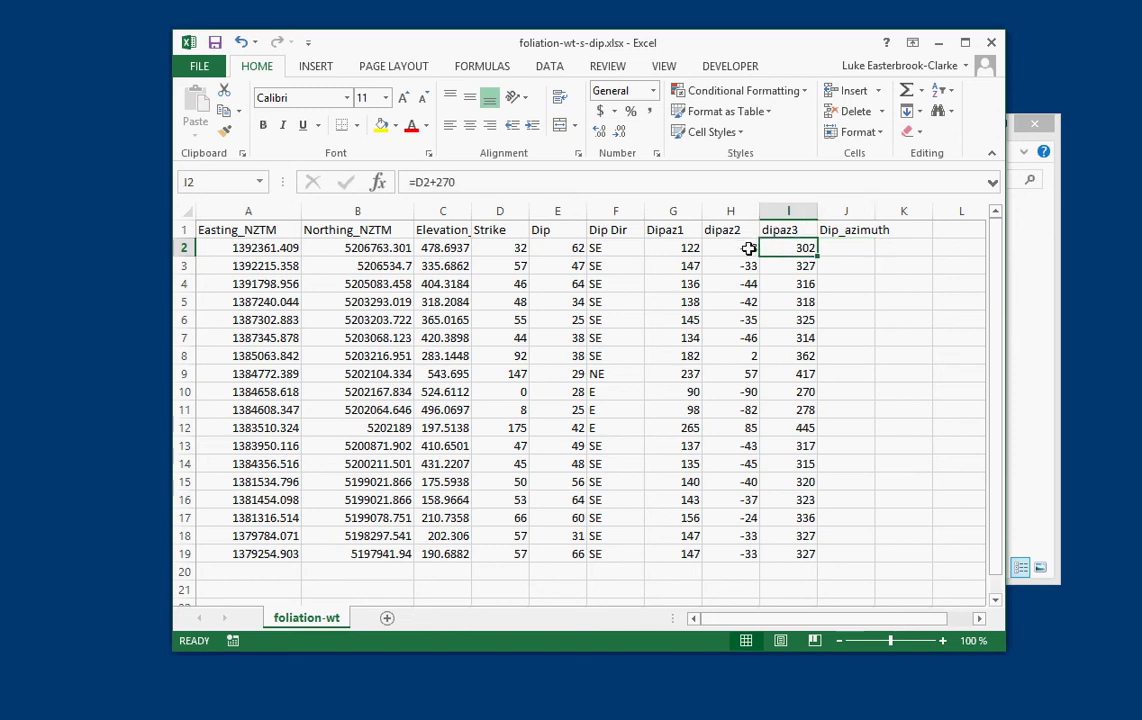
pyautogui.click(742, 248)
pyautogui.click(788, 248)
pyautogui.click(414, 183)
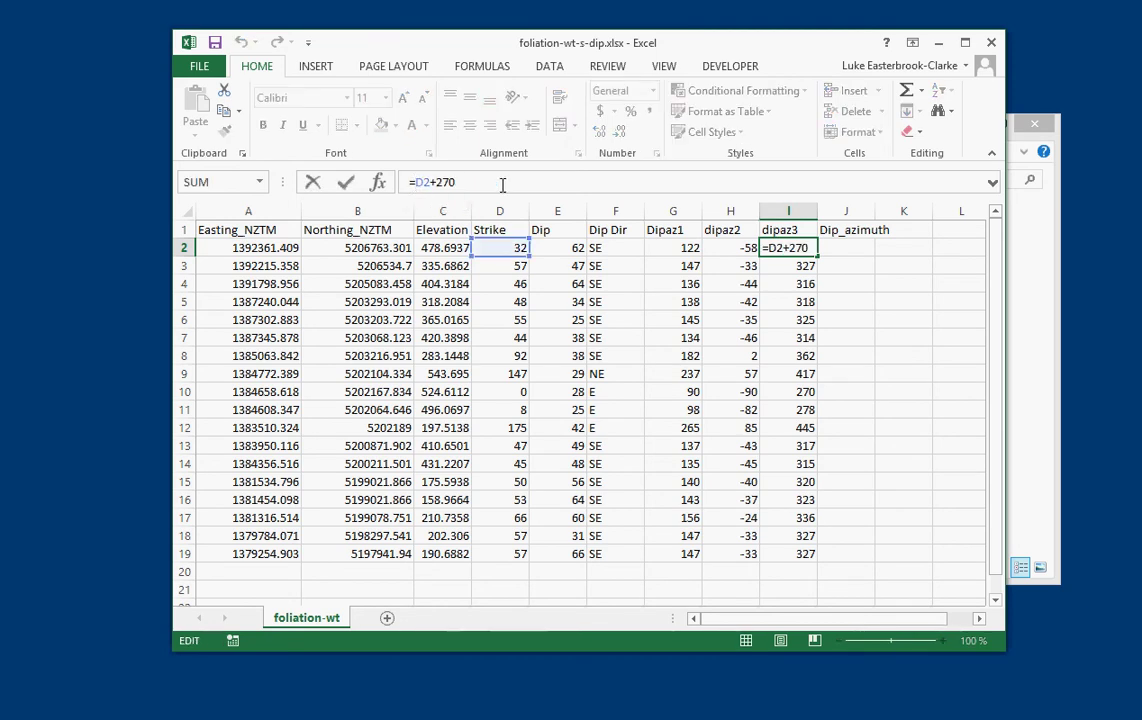
pyautogui.write('Mod')
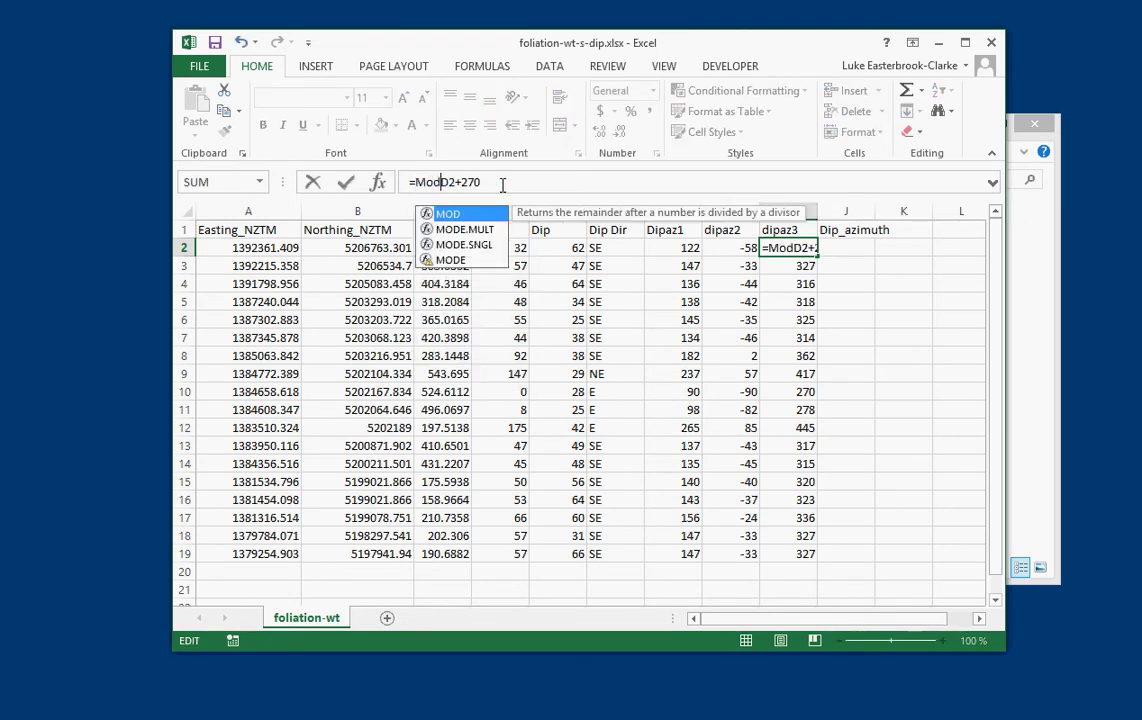
pyautogui.write('(')
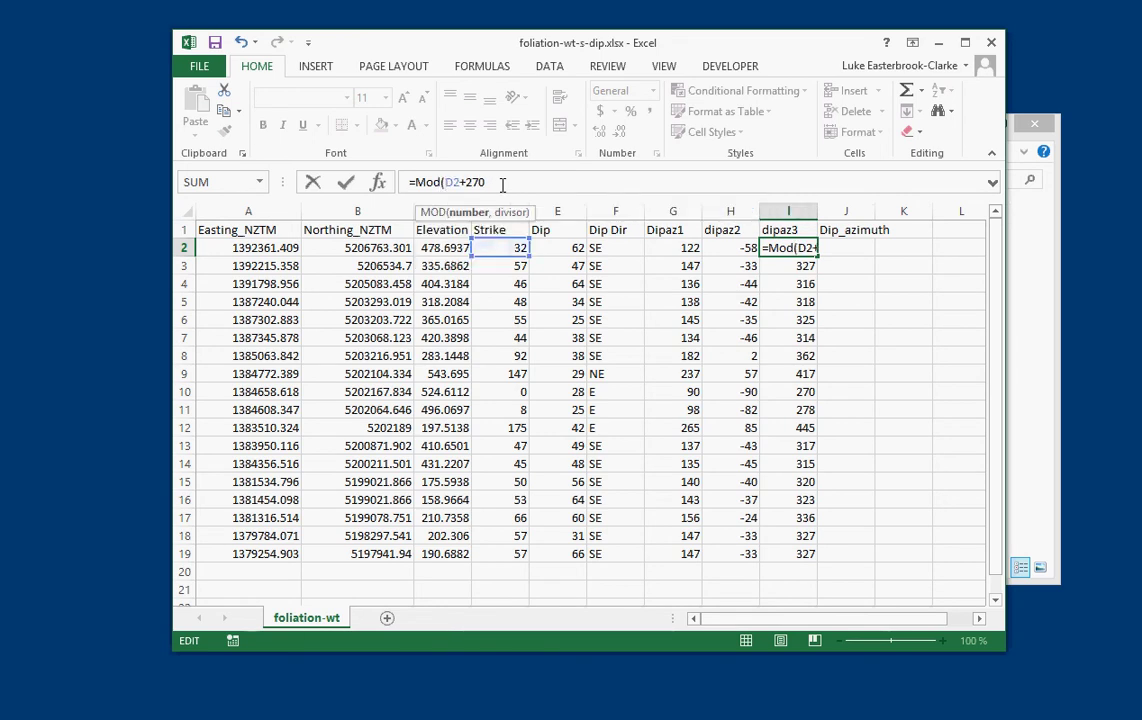
pyautogui.write(',')
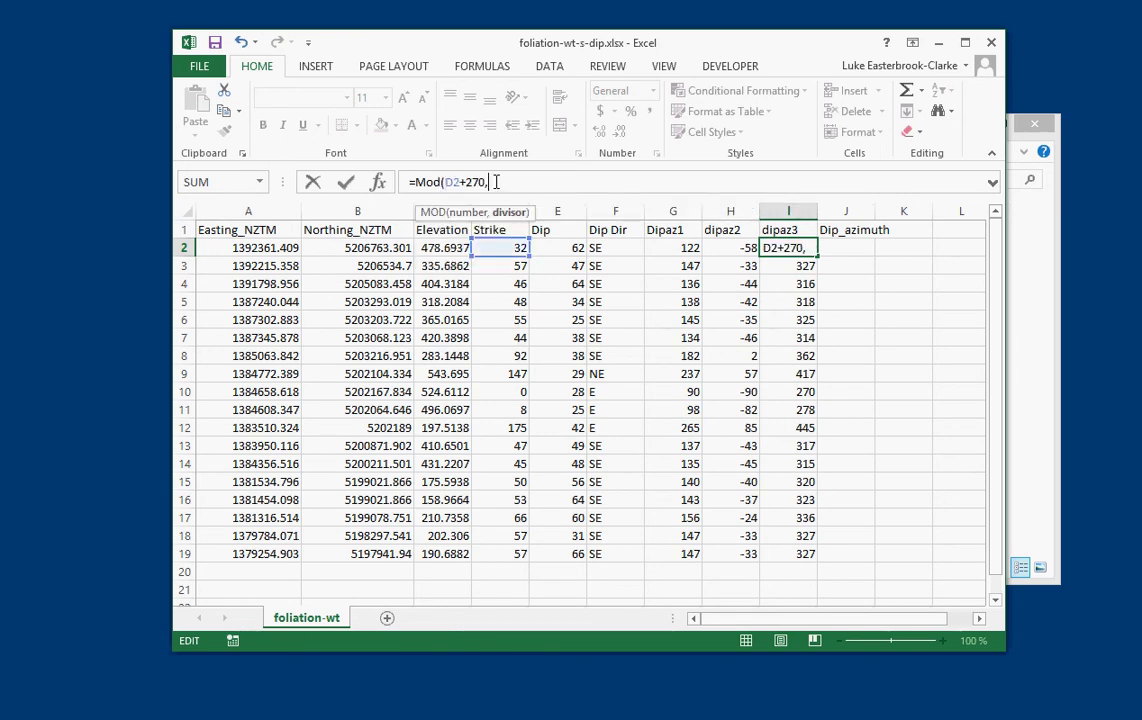
pyautogui.write('360)')
pyautogui.press('Return')
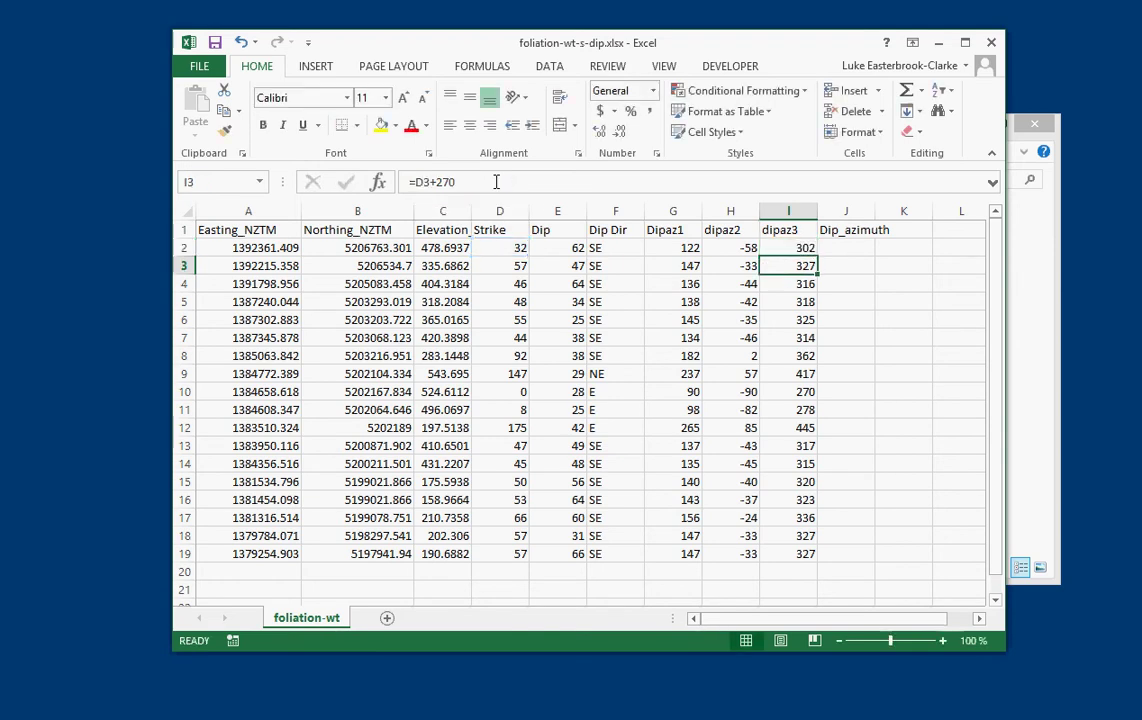
pyautogui.click(807, 248)
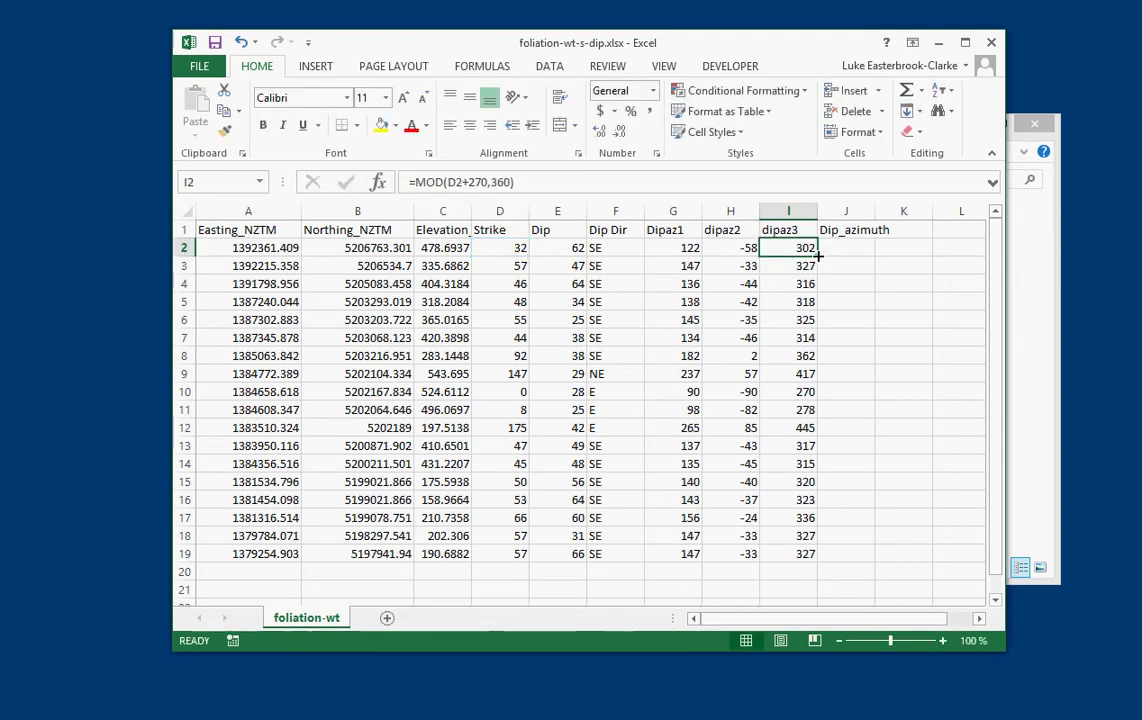
pyautogui.doubleClick(816, 256)
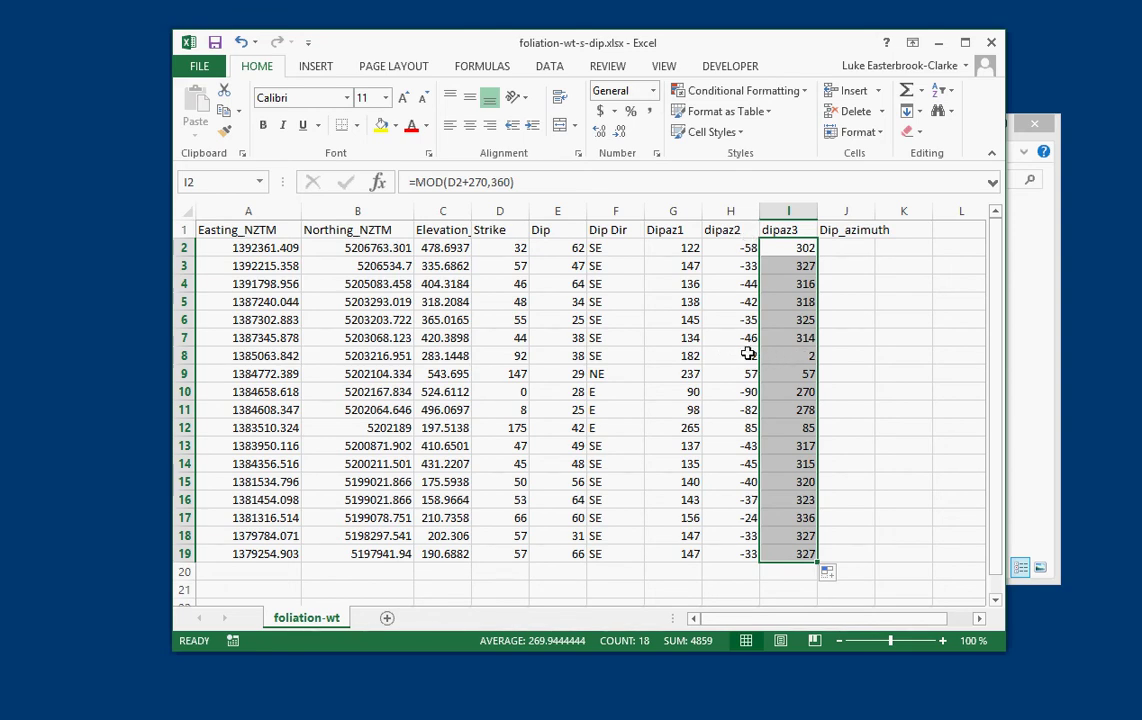
# - Delete column H (dipaz2), shifting dipaz3 into column H
pyautogui.click(735, 210)
pyautogui.rightClick(737, 211)
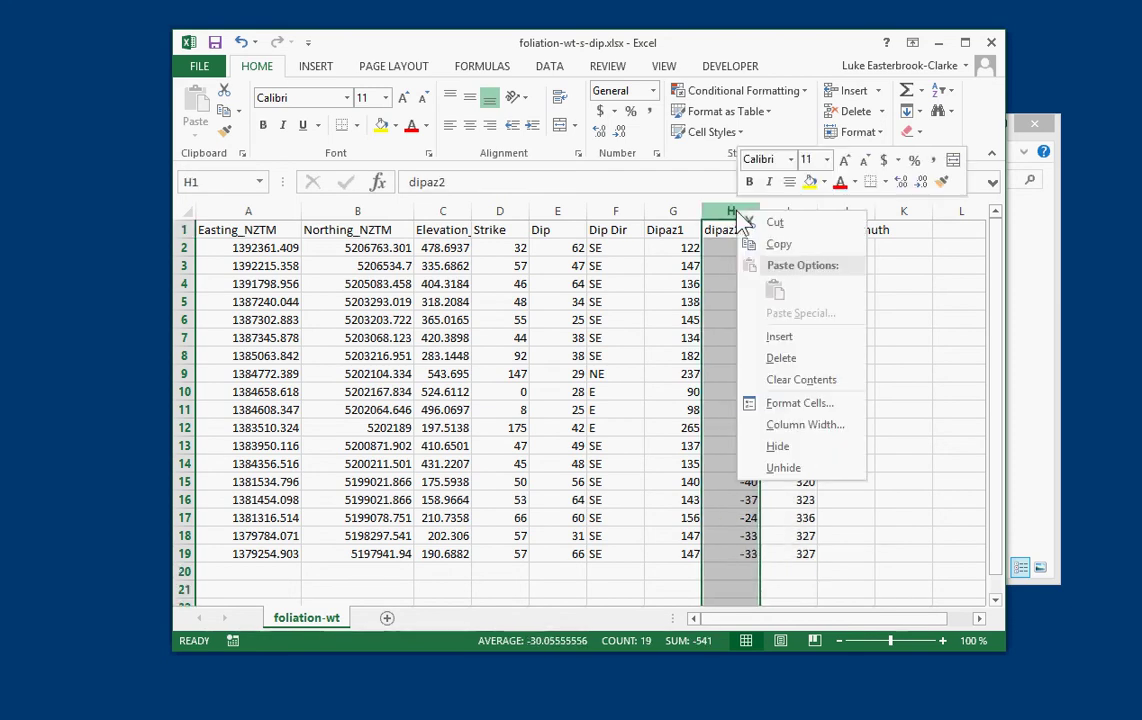
pyautogui.click(795, 359)
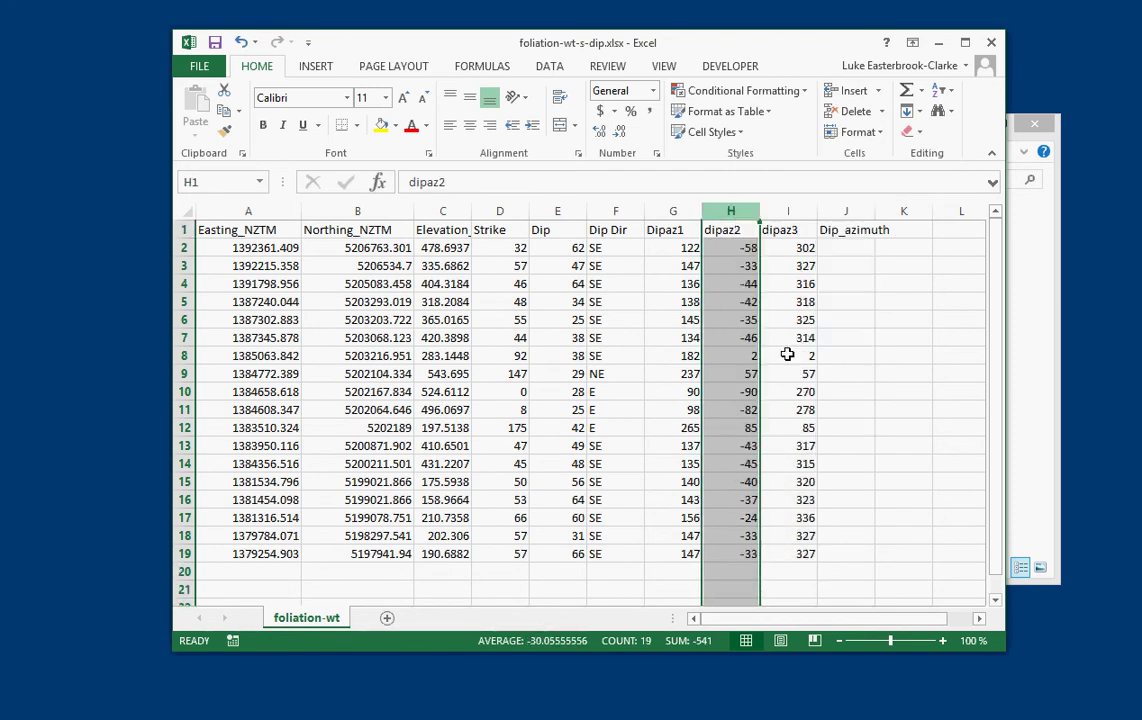
pyautogui.click(742, 266)
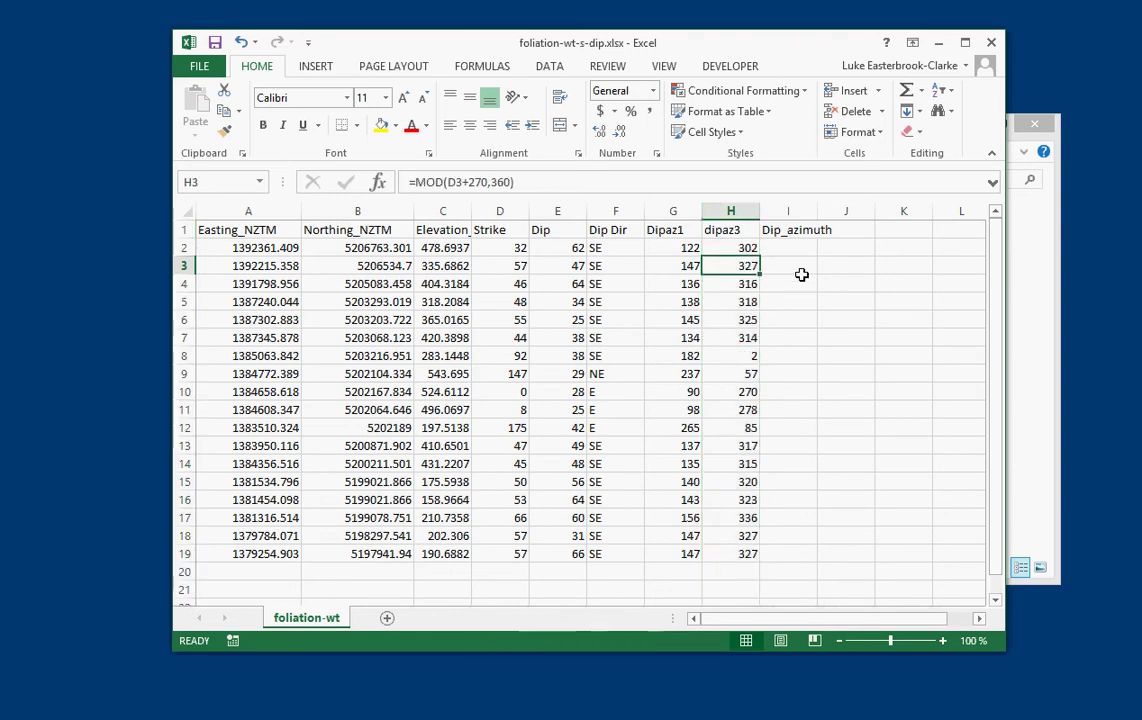
pyautogui.click(785, 248)
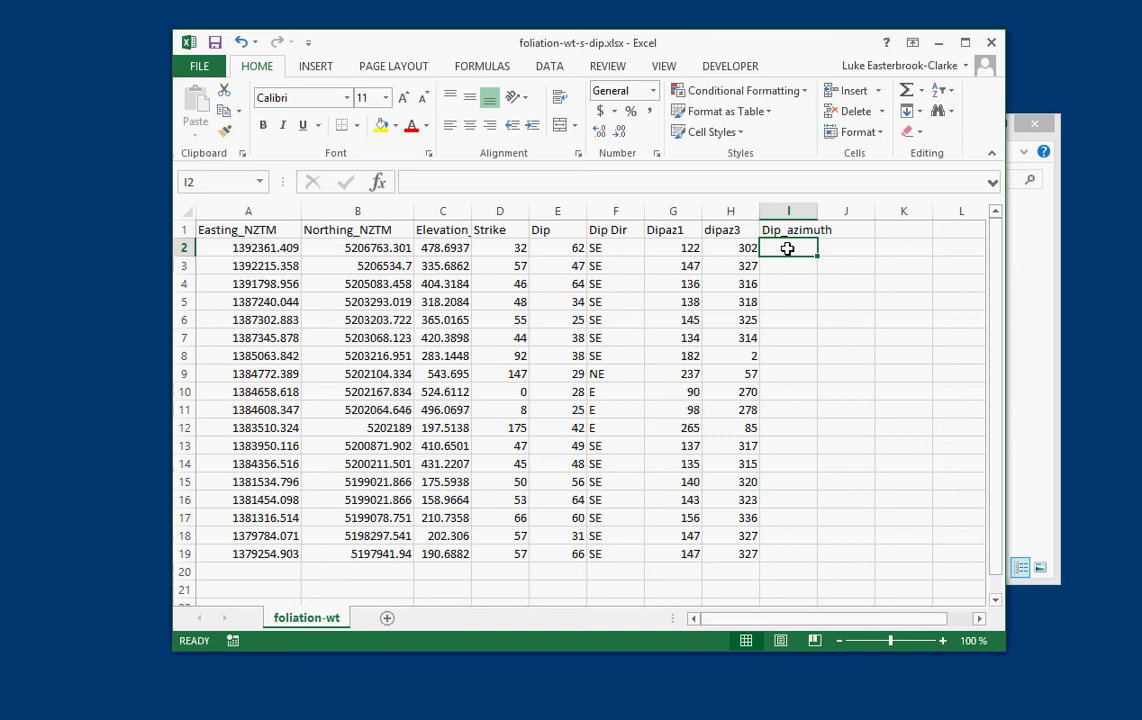
# - Enter =IF(G2=0,H2,G2) in I2, giving a Dip_azimuth of 122
pyautogui.click(538, 186)
pyautogui.write('=')
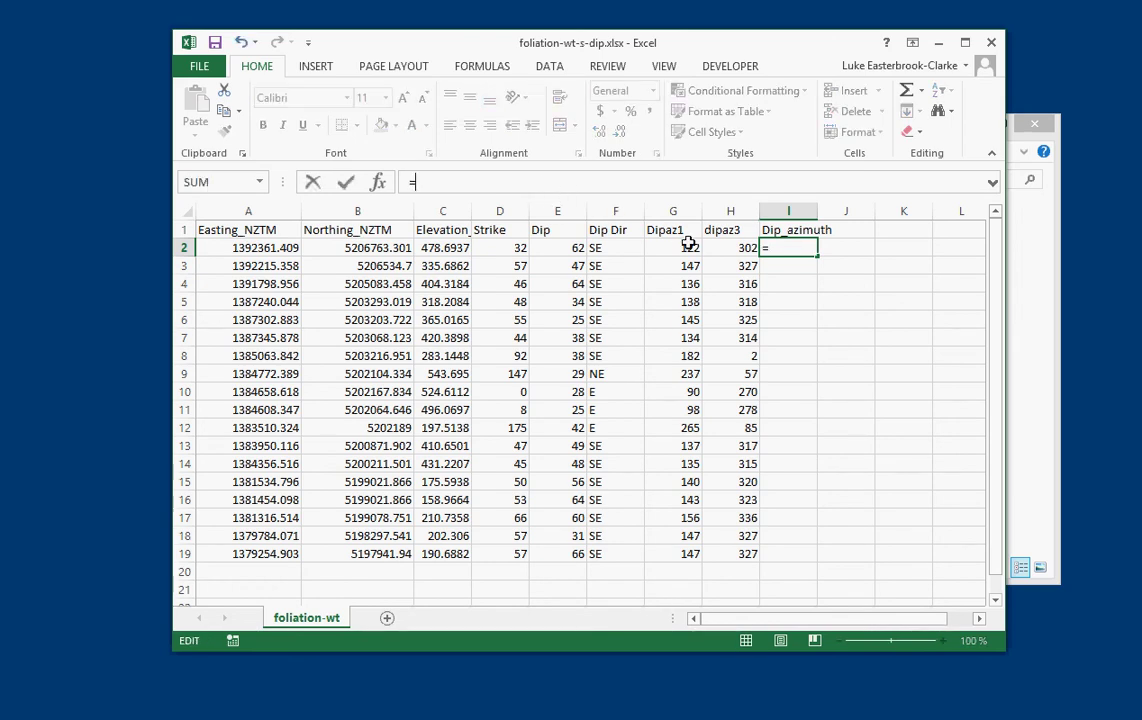
pyautogui.write('IF')
pyautogui.click(689, 248)
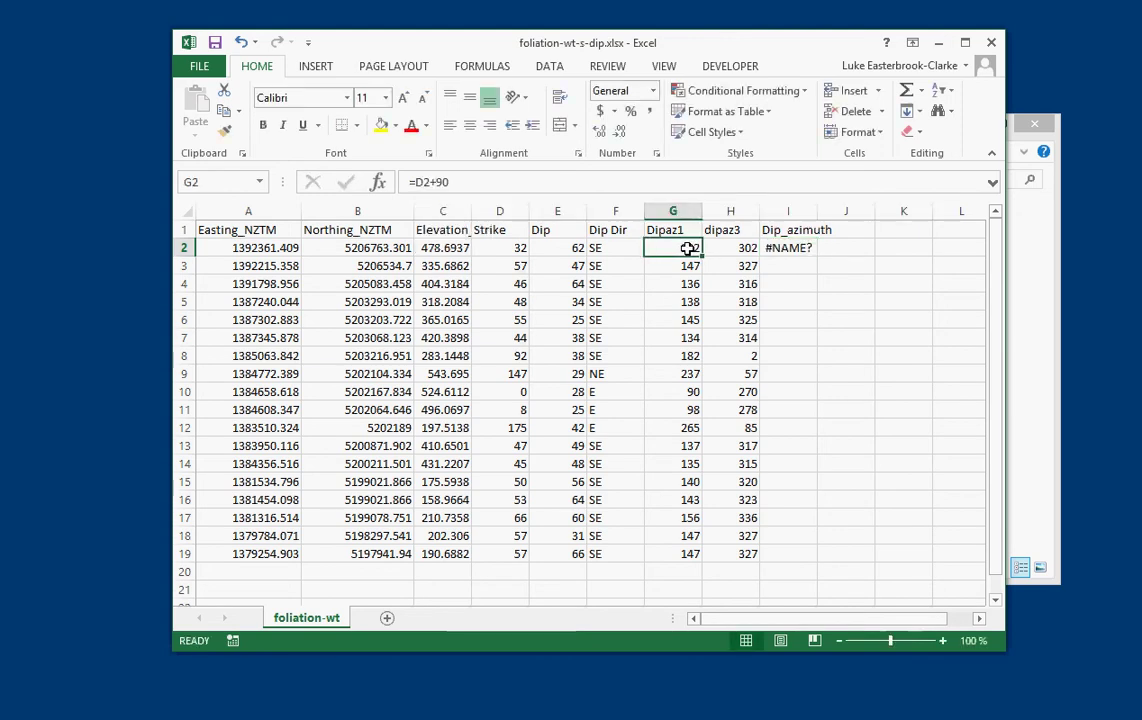
pyautogui.click(800, 248)
pyautogui.click(466, 181)
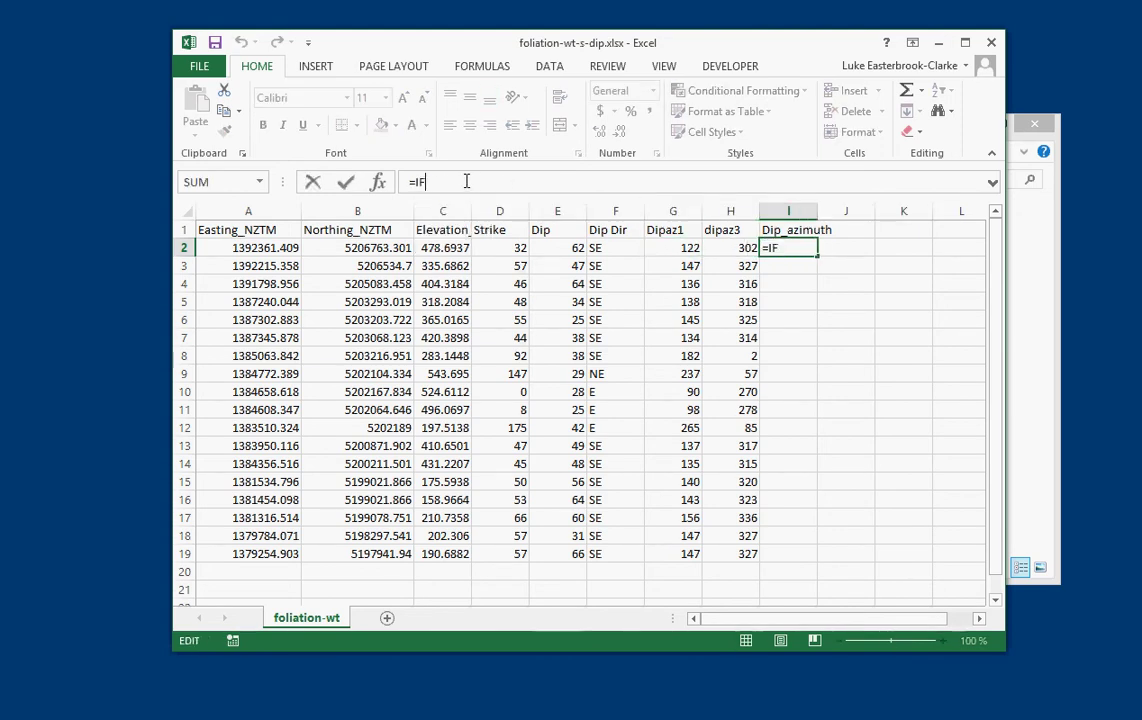
pyautogui.write('(')
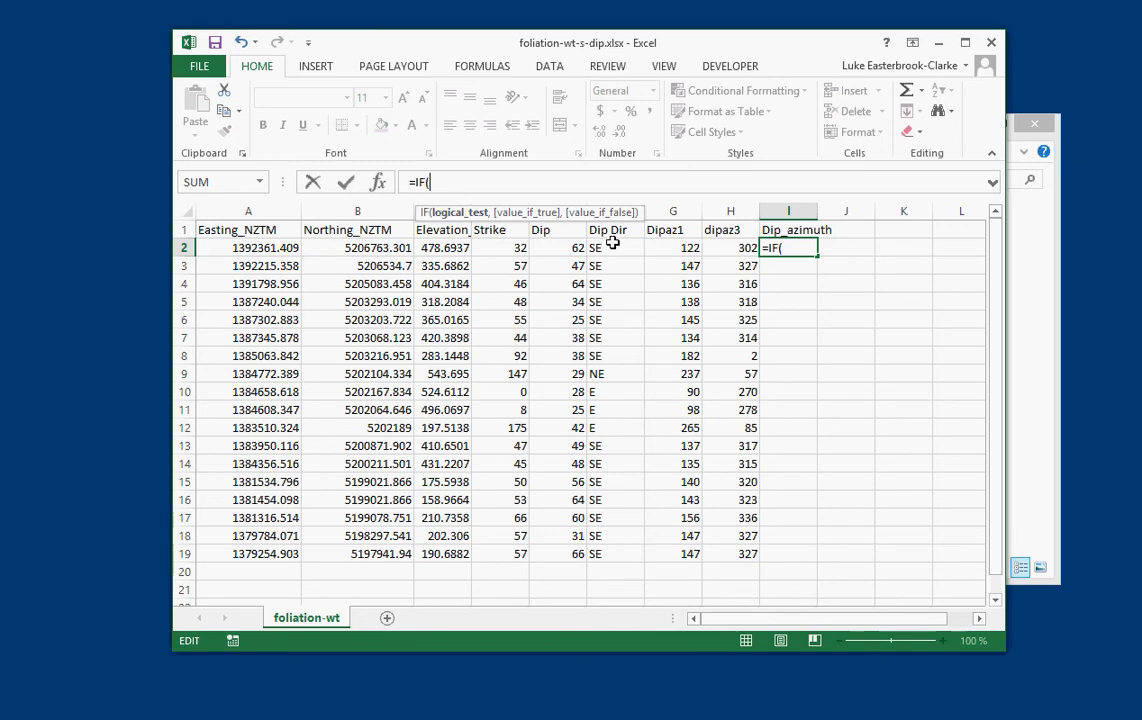
pyautogui.click(681, 247)
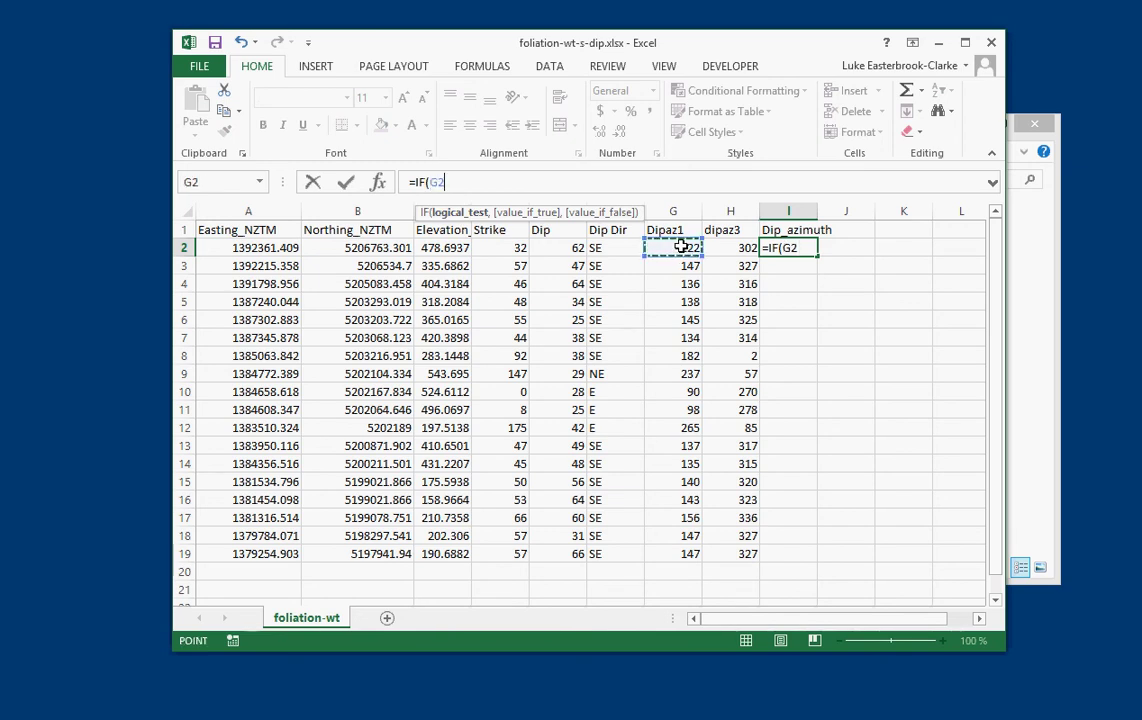
pyautogui.write('=0,')
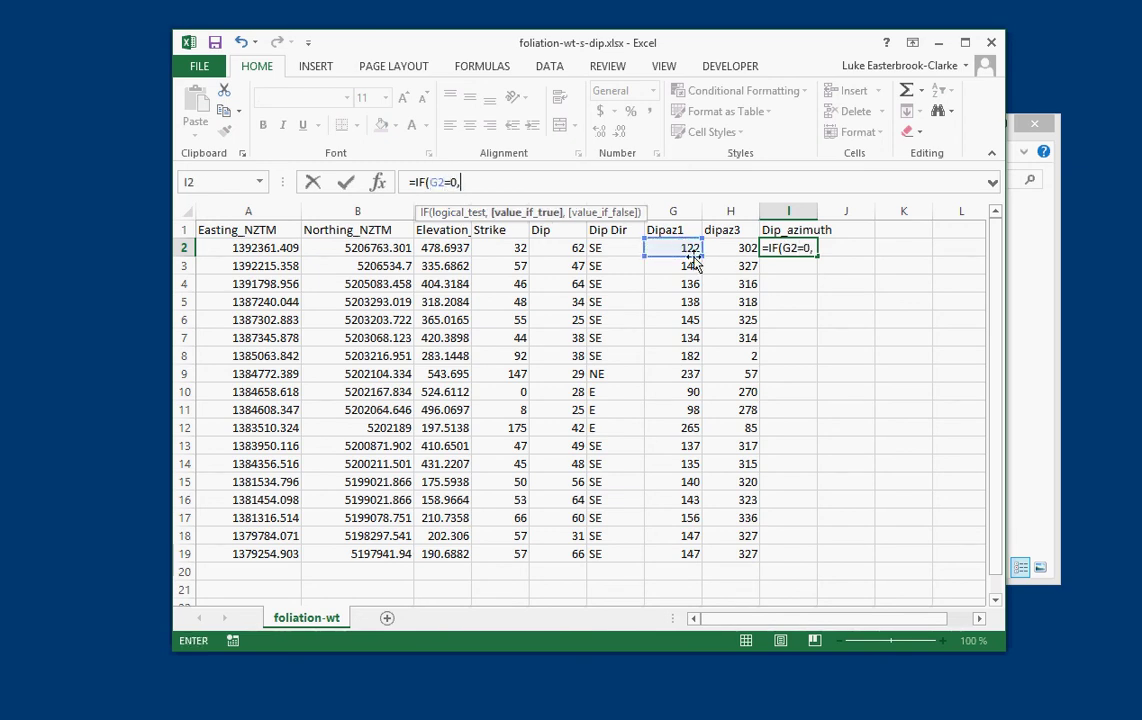
pyautogui.click(737, 249)
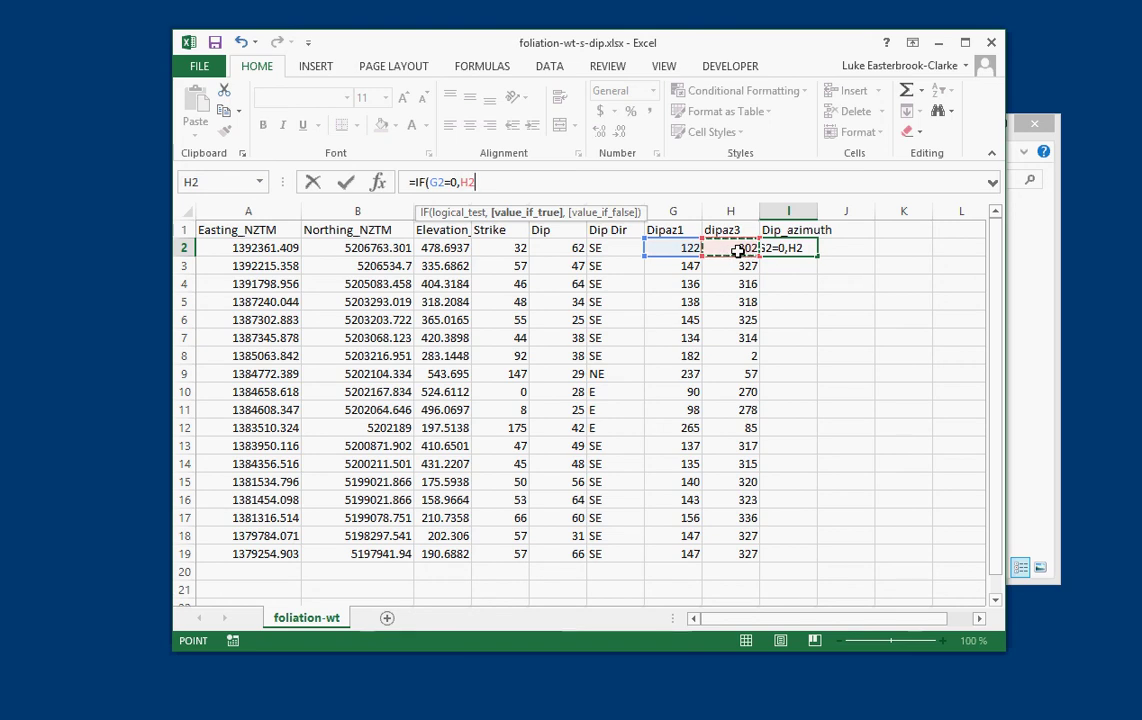
pyautogui.write(',')
pyautogui.click(670, 246)
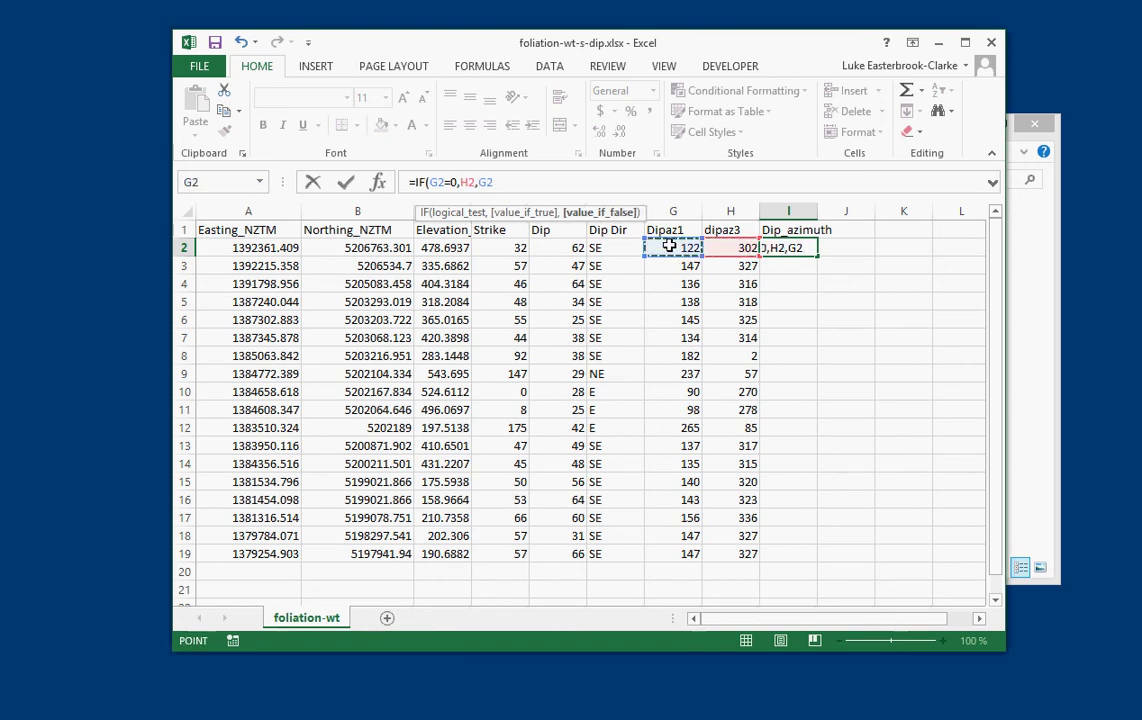
pyautogui.write(')')
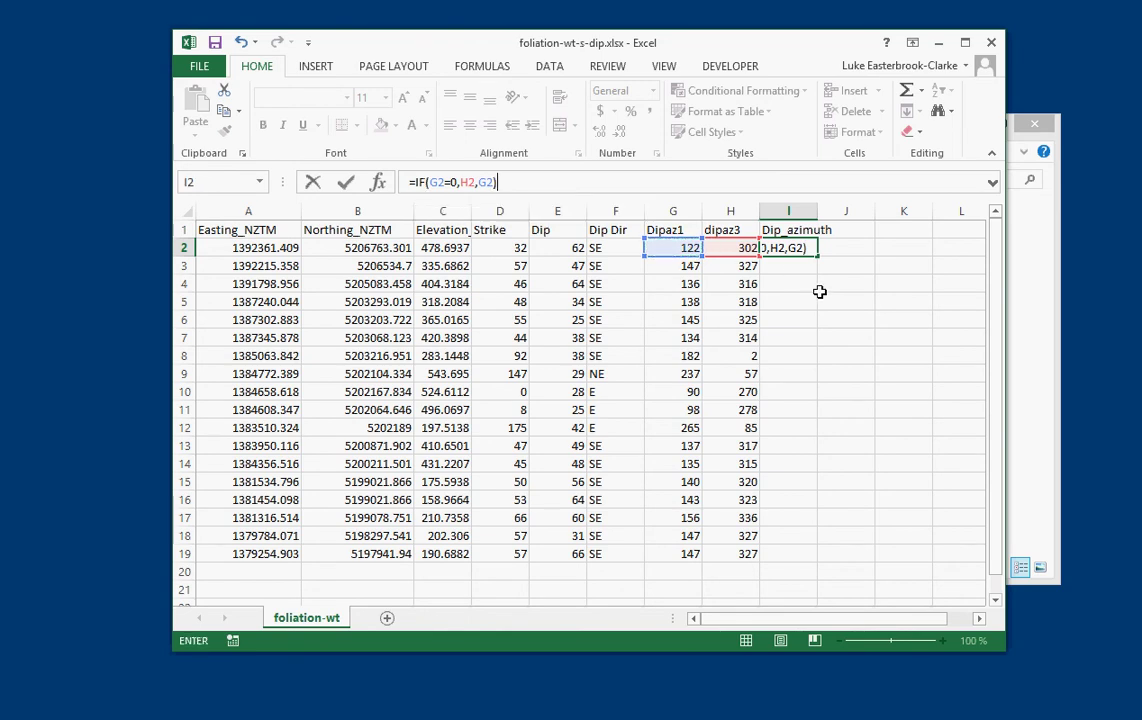
pyautogui.press('Return')
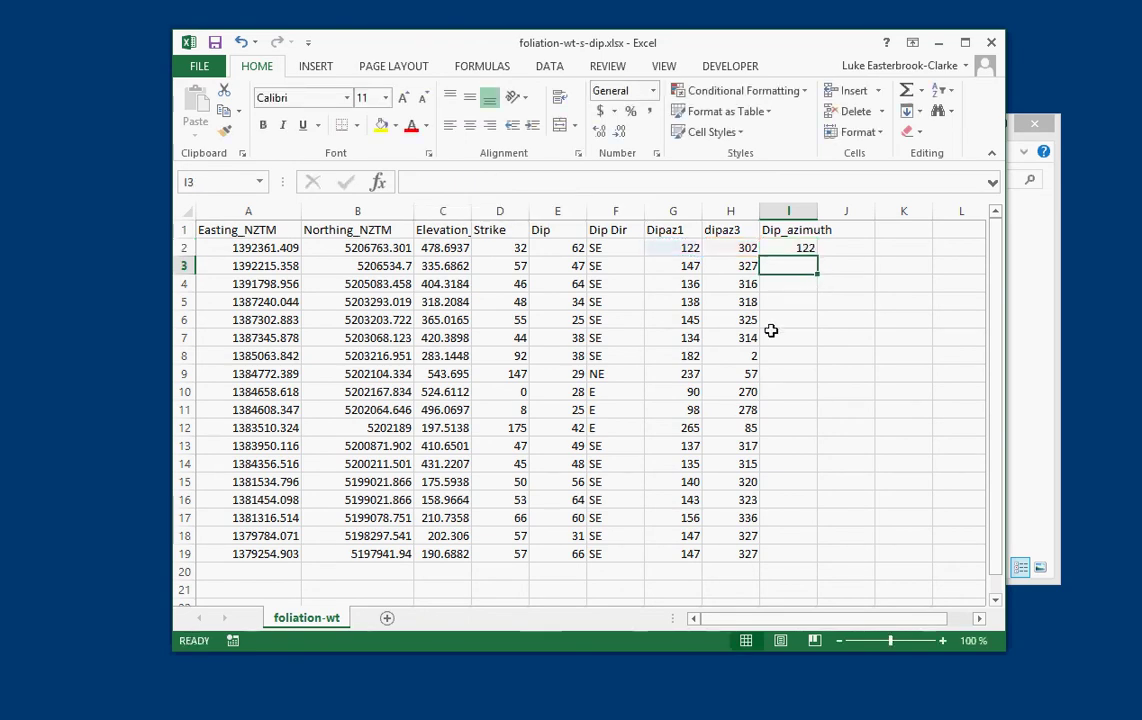
# - Fill the Dip_azimuth formula from I2 down to I19
pyautogui.click(809, 251)
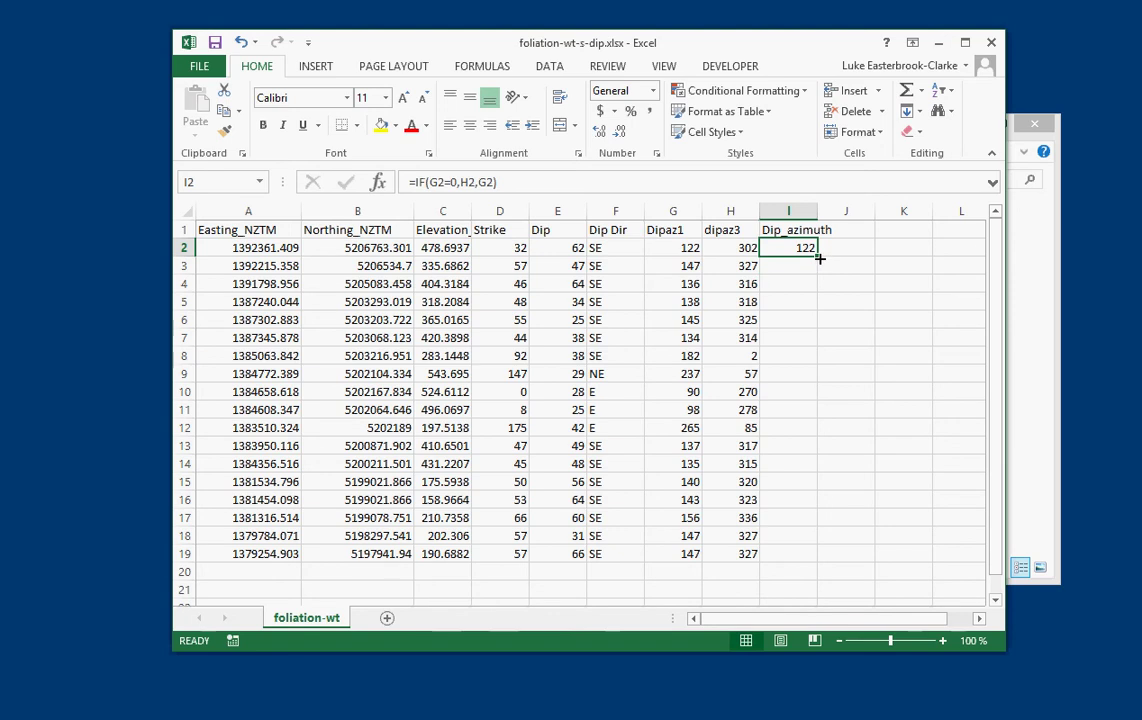
pyautogui.doubleClick(817, 257)
pyautogui.click(840, 371)
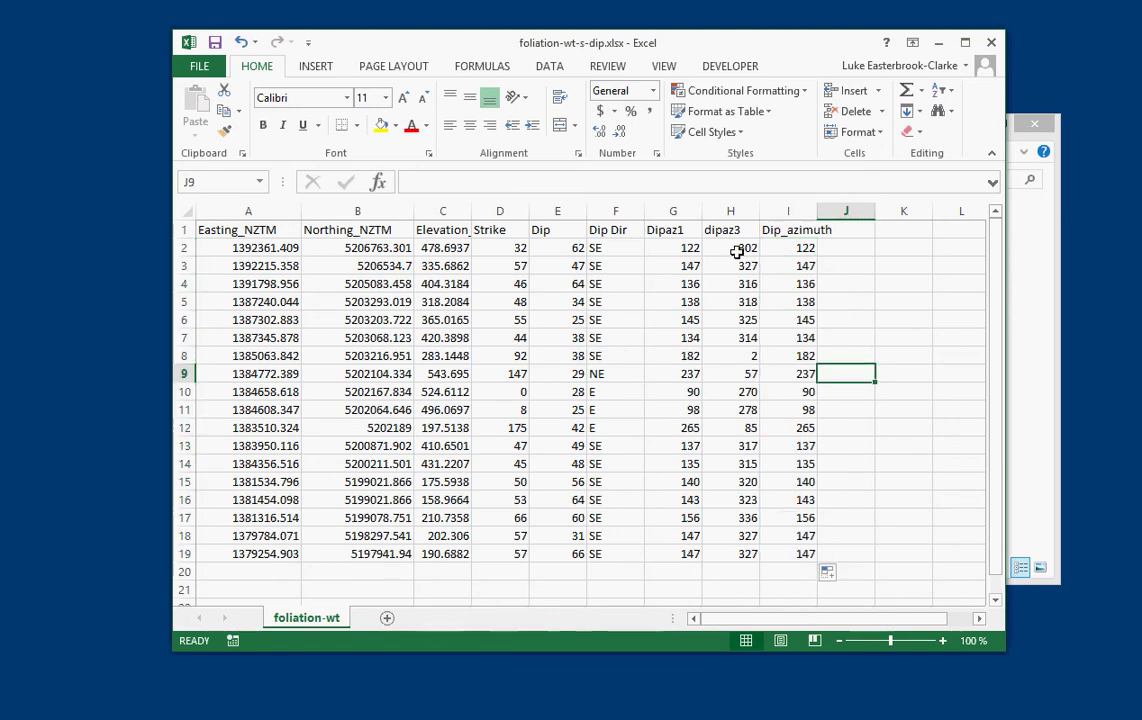
# - Clear the dipaz3 values in H2 through H7
pyautogui.click(738, 249)
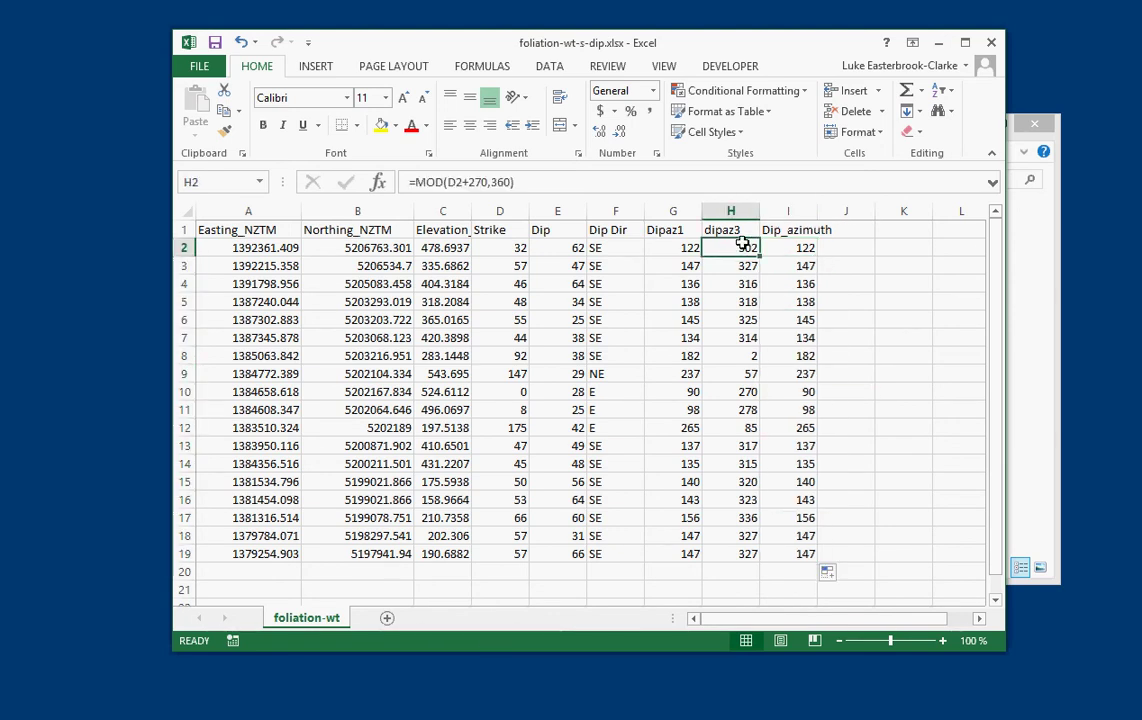
pyautogui.press('BackSpace')
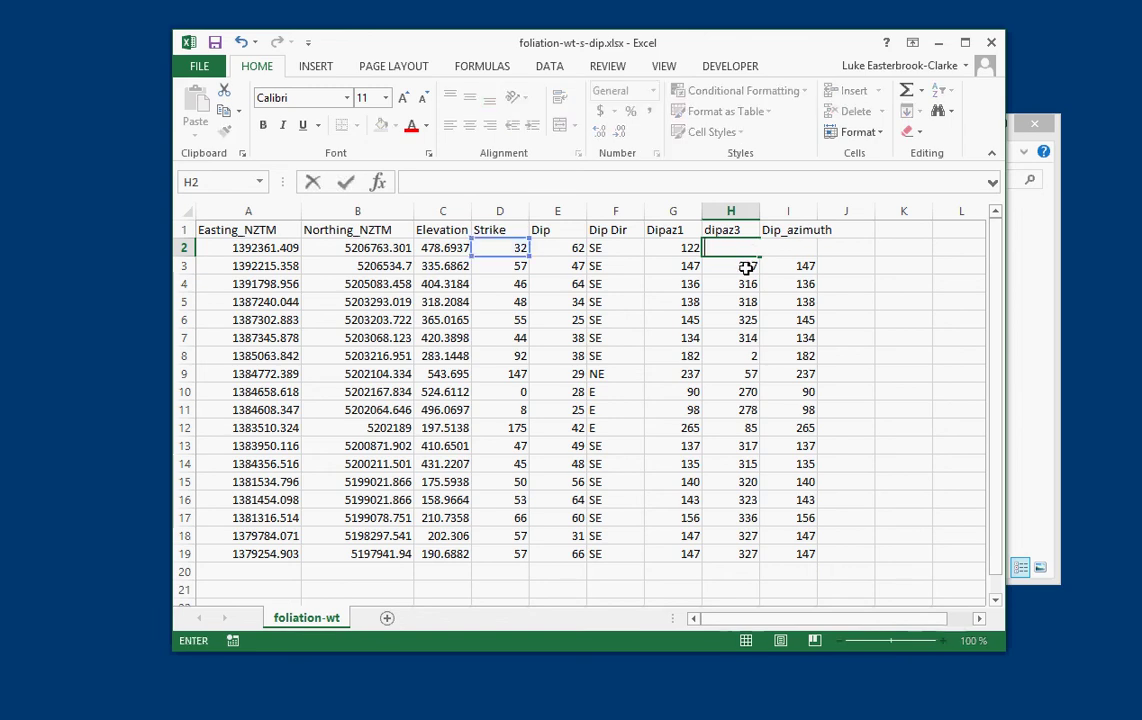
pyautogui.press('Return')
pyautogui.press('BackSpace')
pyautogui.press('Return')
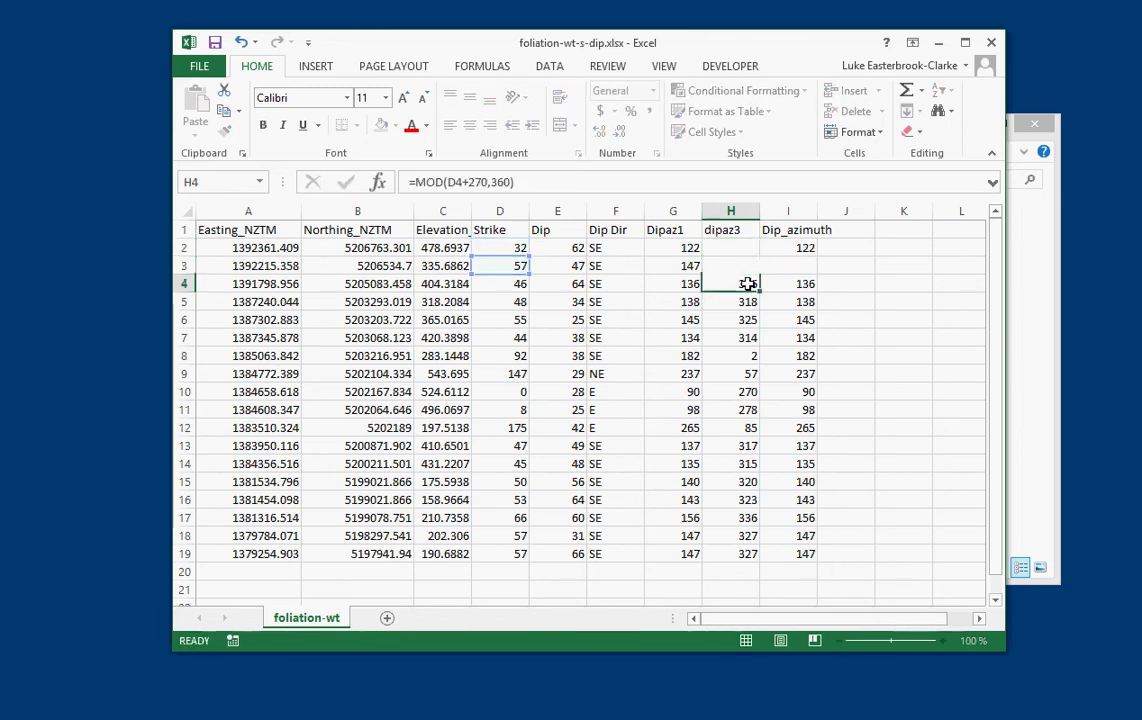
pyautogui.press('BackSpace')
pyautogui.press('Return')
pyautogui.press('BackSpace')
pyautogui.press('Return')
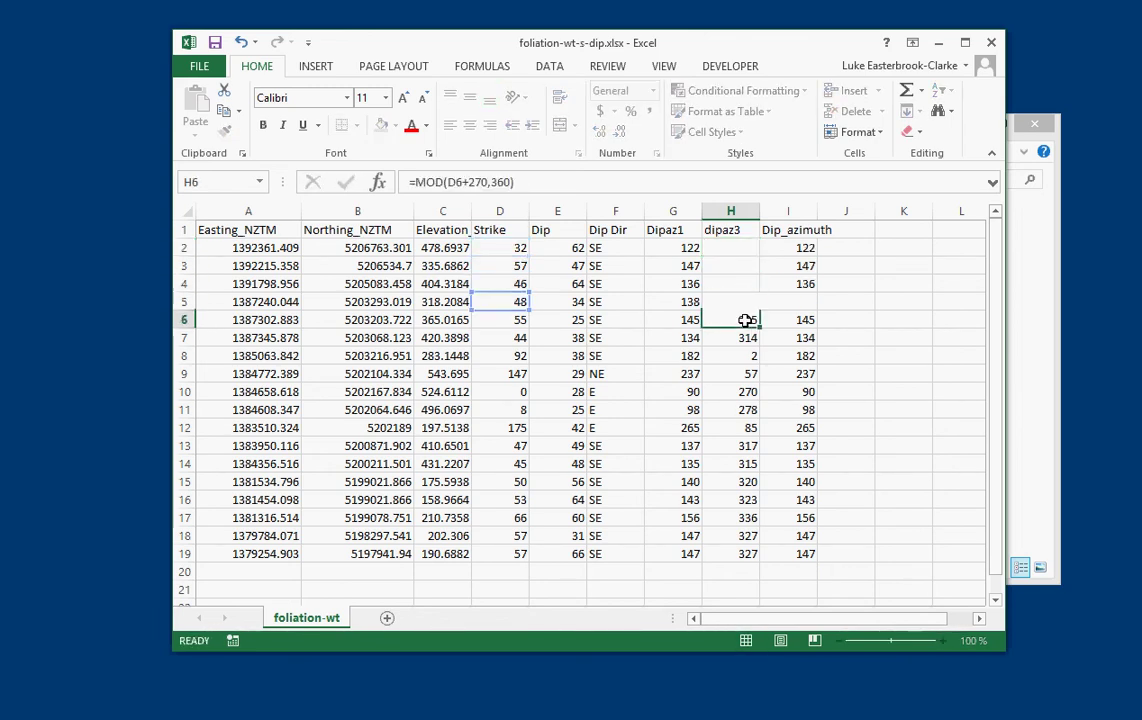
pyautogui.press('BackSpace')
pyautogui.press('Return')
pyautogui.press('BackSpace')
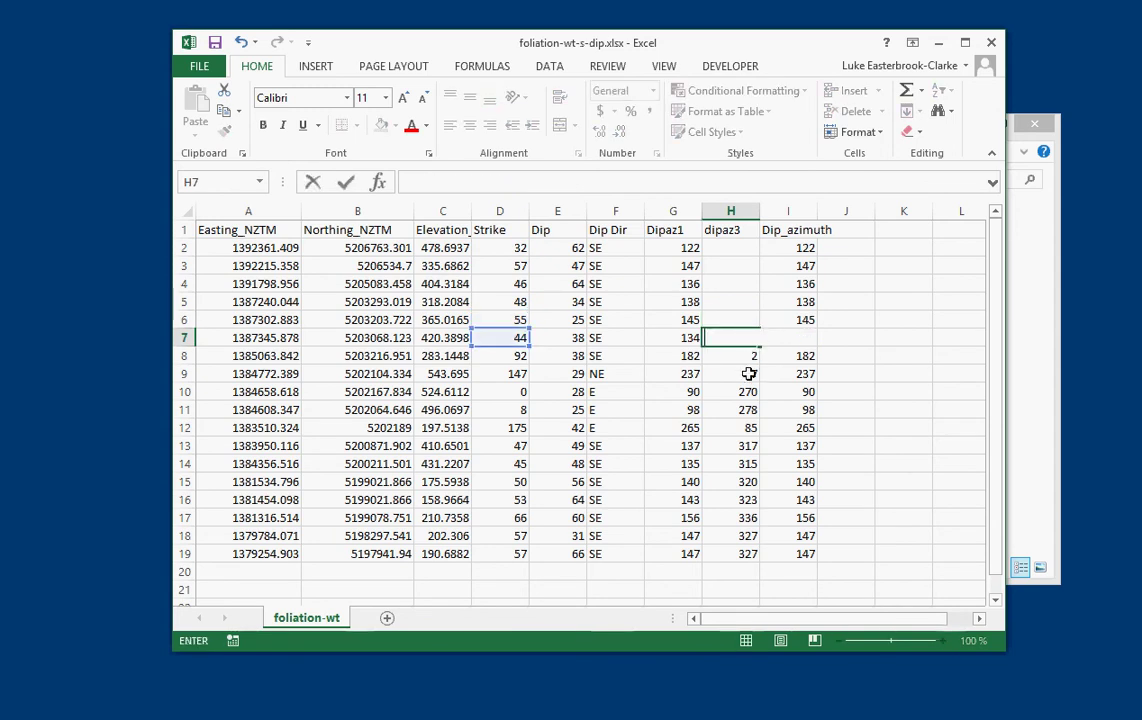
pyautogui.press('Return')
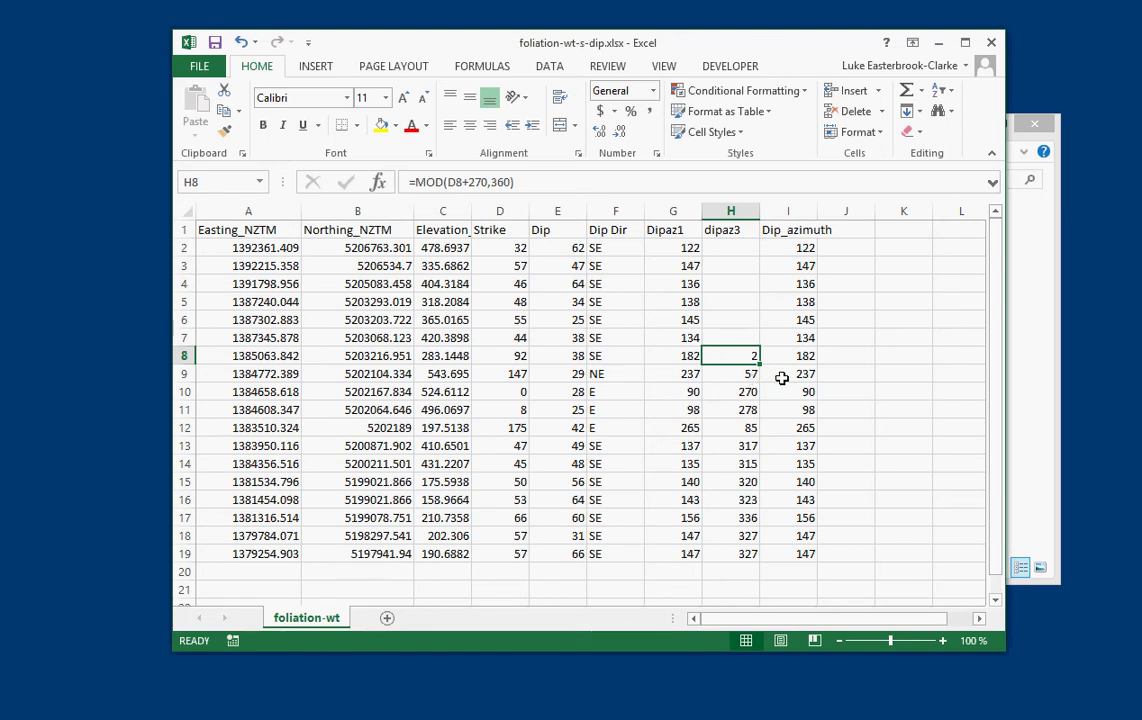
# - Clear dipaz3 in rows 8, 10 and 11, and Dipaz1 in rows 9 and 12
pyautogui.click(619, 354)
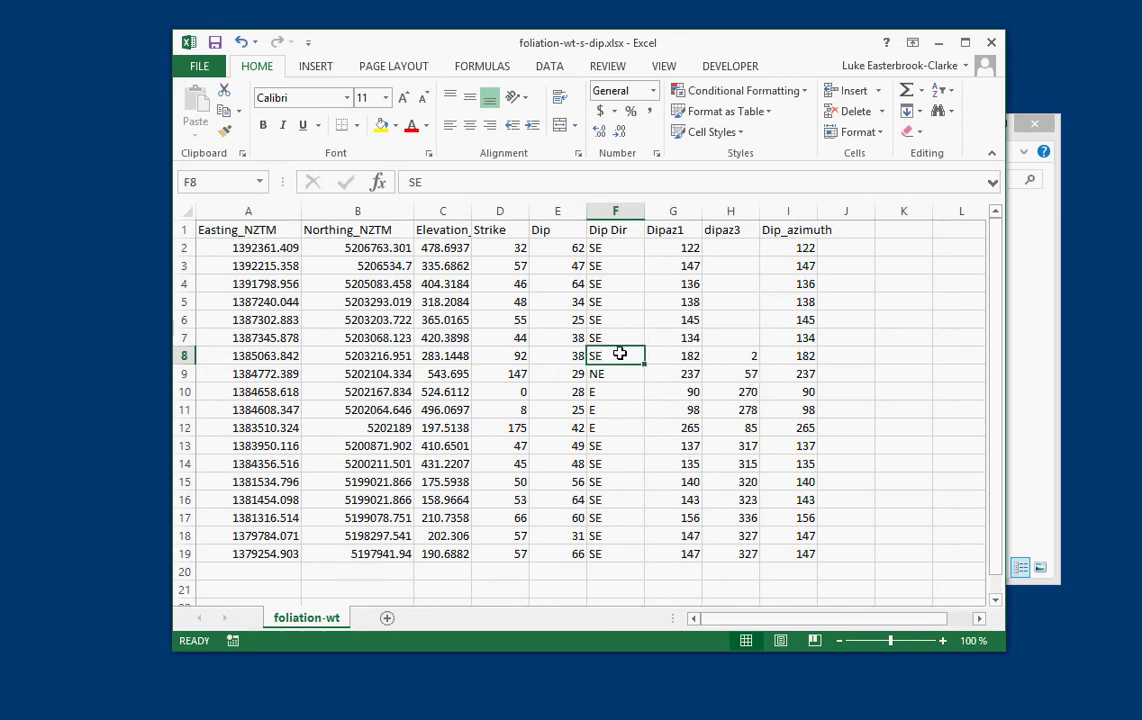
pyautogui.click(757, 357)
pyautogui.press('BackSpace')
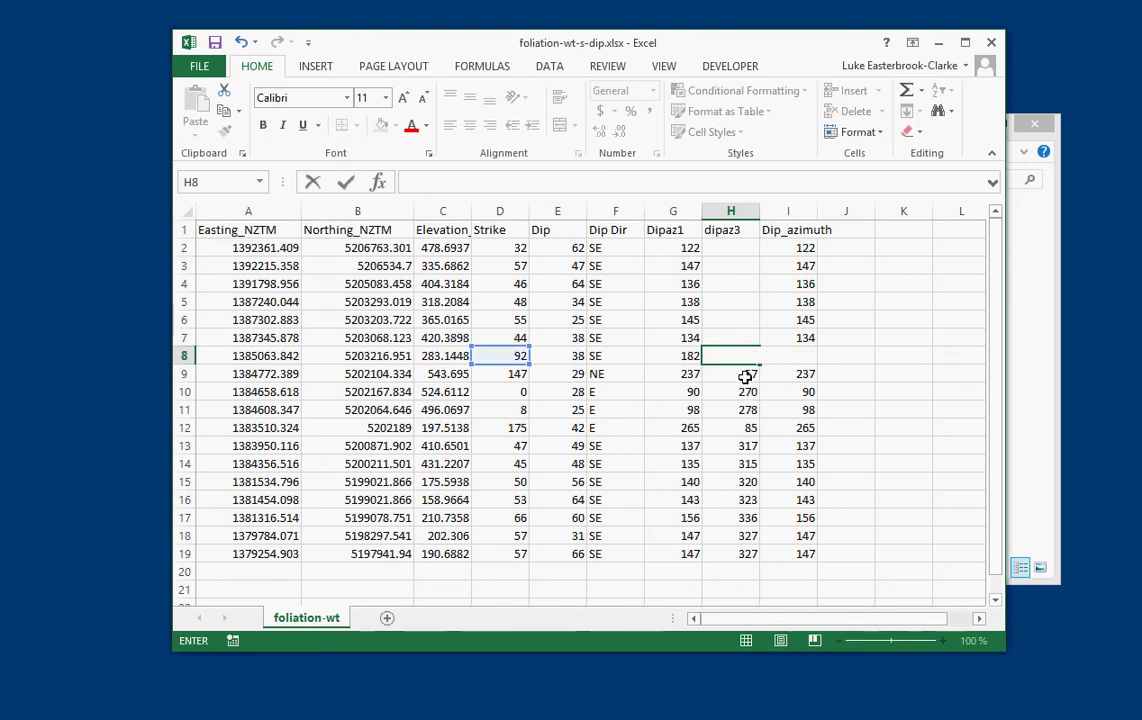
pyautogui.press('Return')
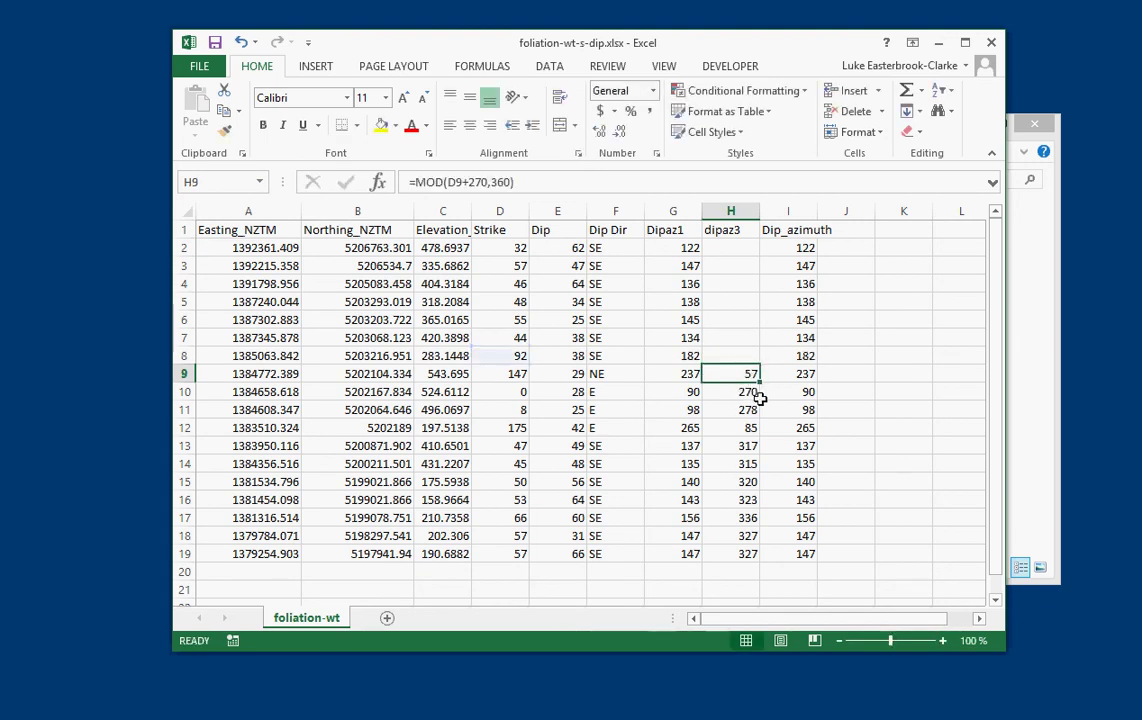
pyautogui.click(684, 374)
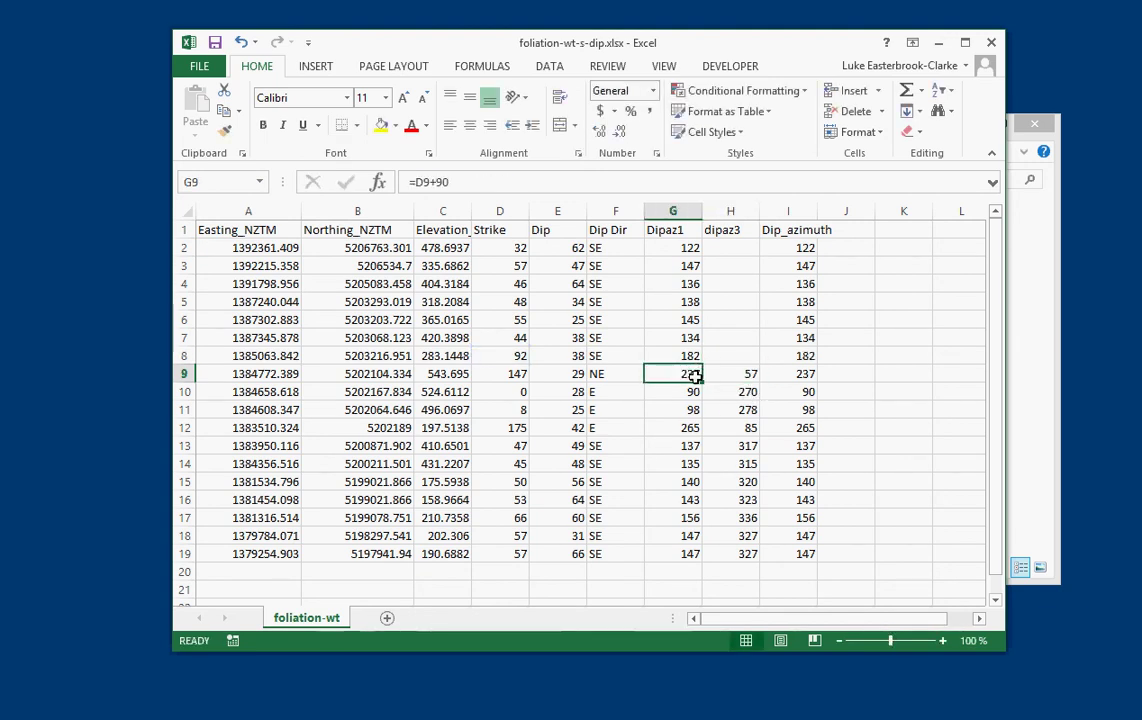
pyautogui.press('BackSpace')
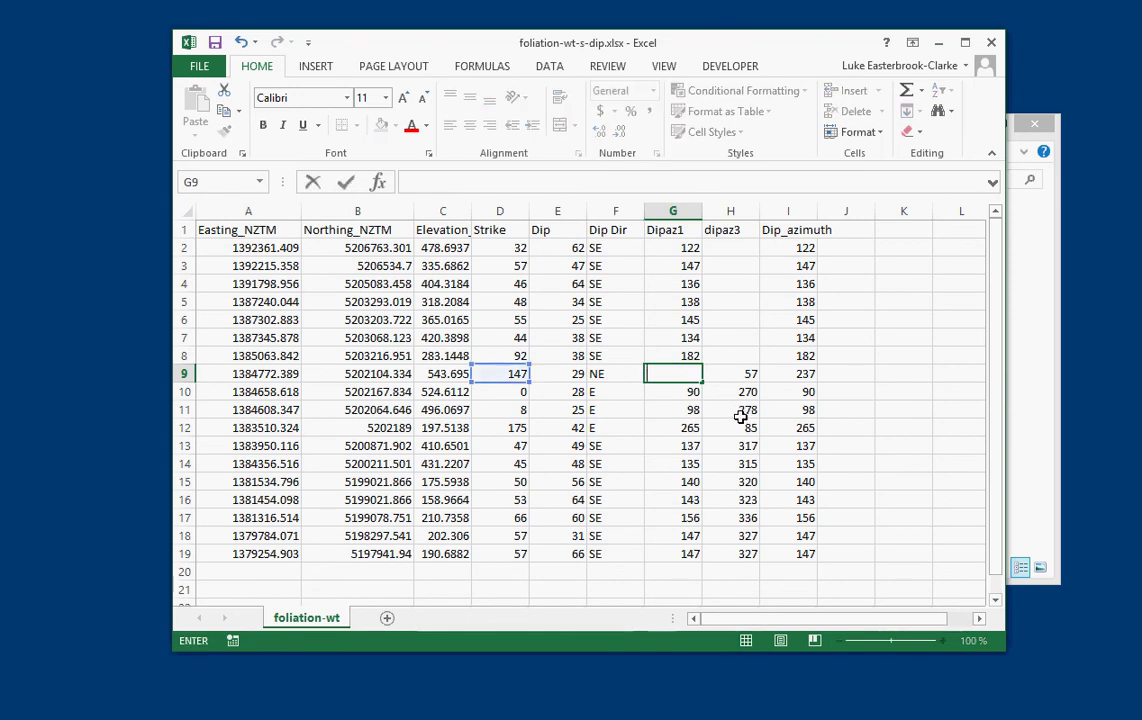
pyautogui.press('Return')
pyautogui.press('Right')
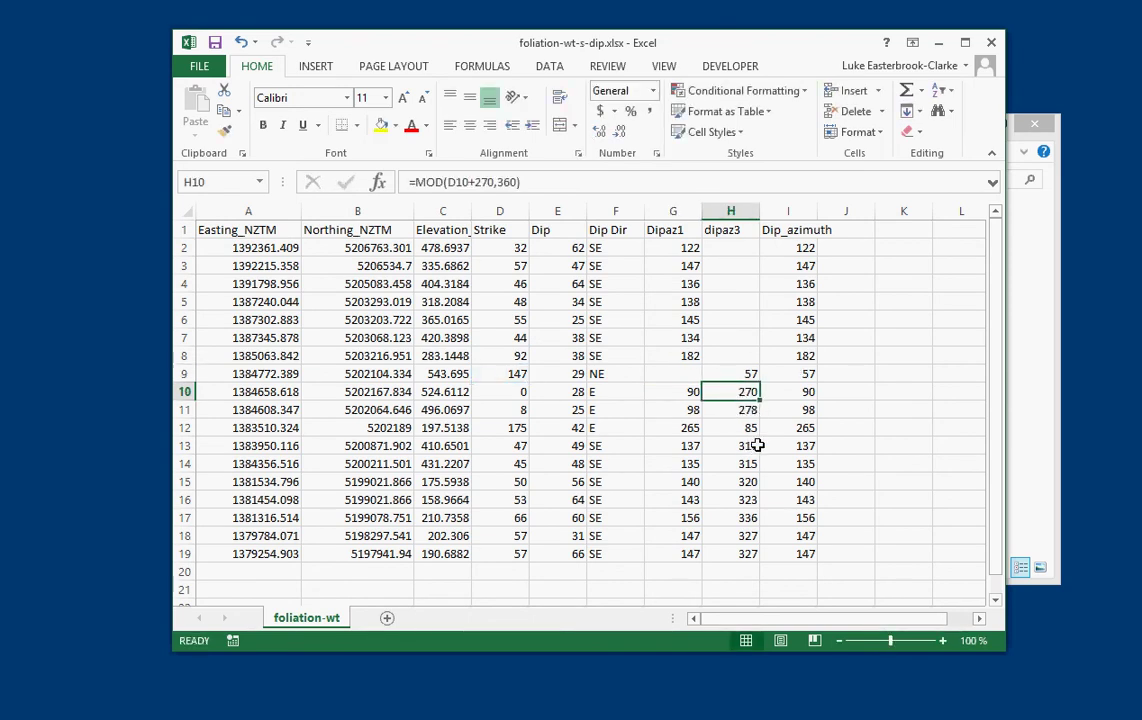
pyautogui.press('BackSpace')
pyautogui.press('Return')
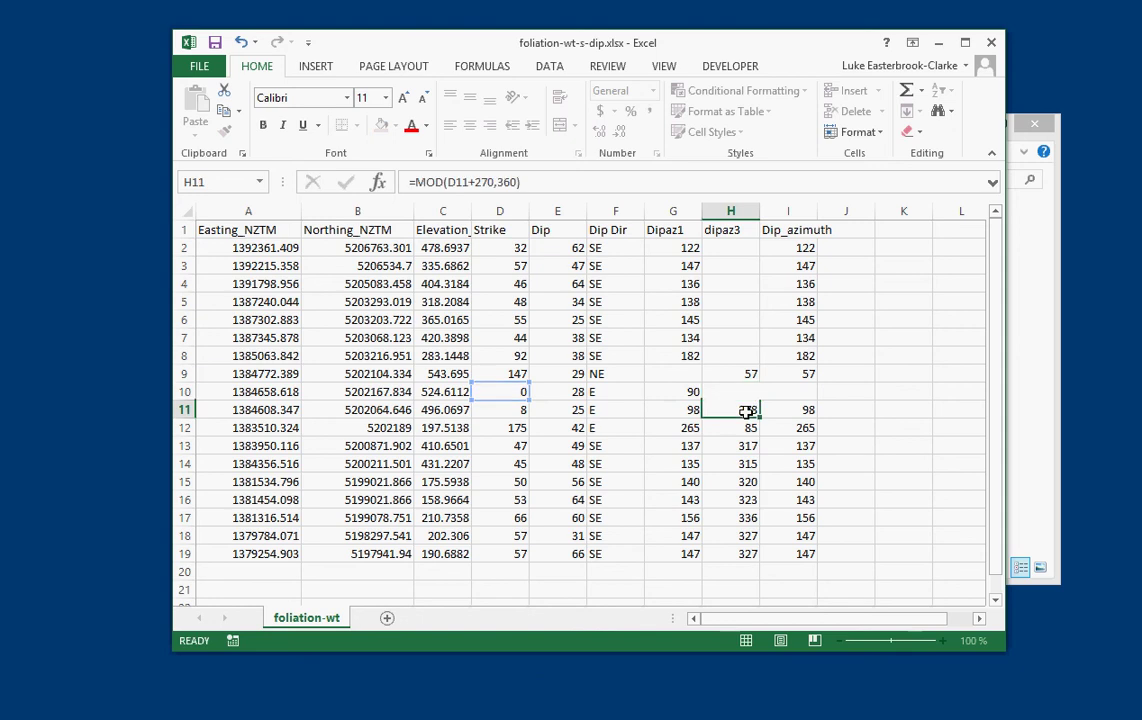
pyautogui.press('BackSpace')
pyautogui.press('Return')
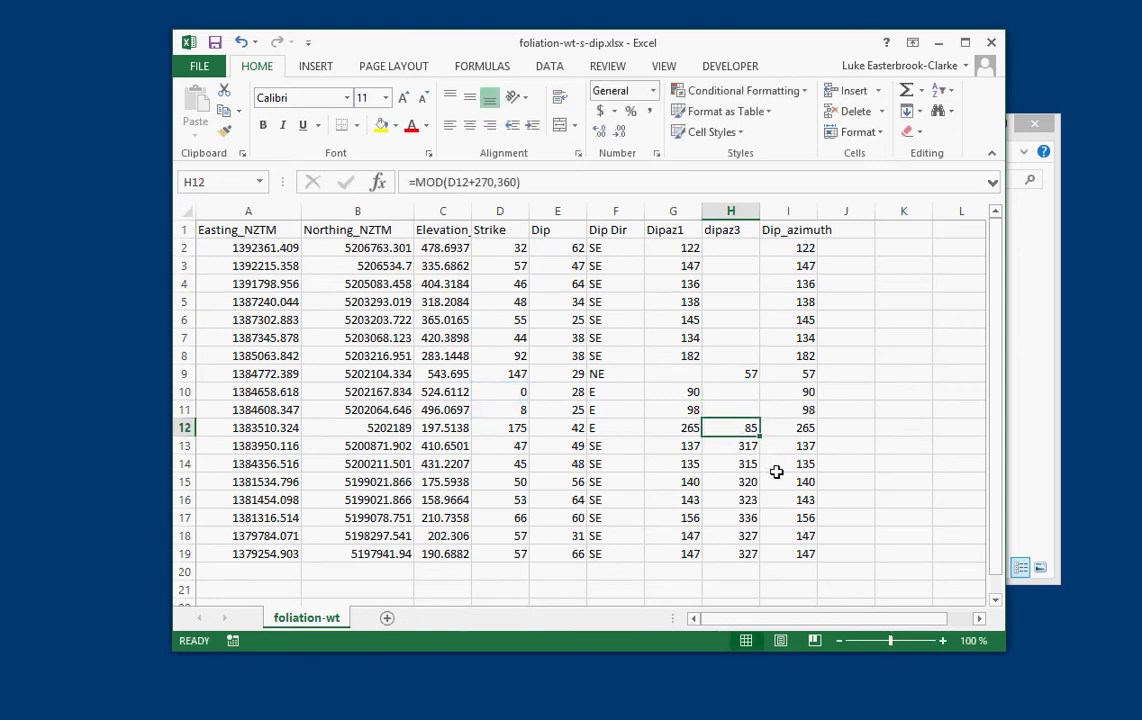
pyautogui.press('Left')
pyautogui.press('BackSpace')
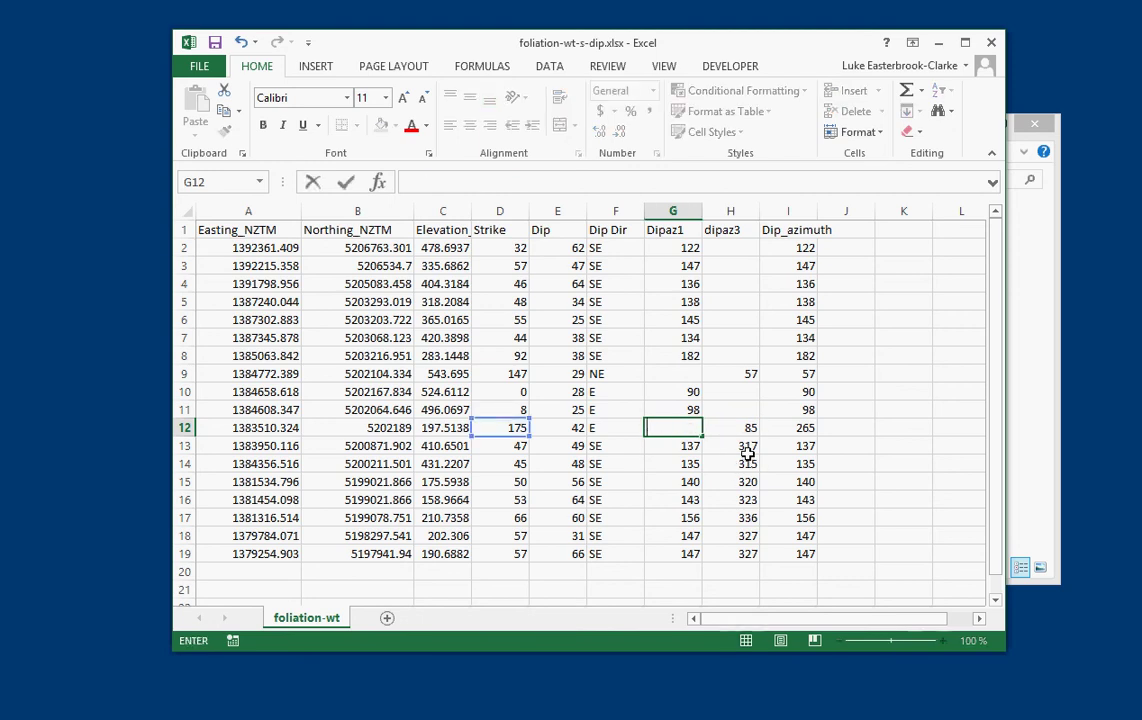
# - Clear the dipaz3 values in rows 13 through 19
pyautogui.click(746, 448)
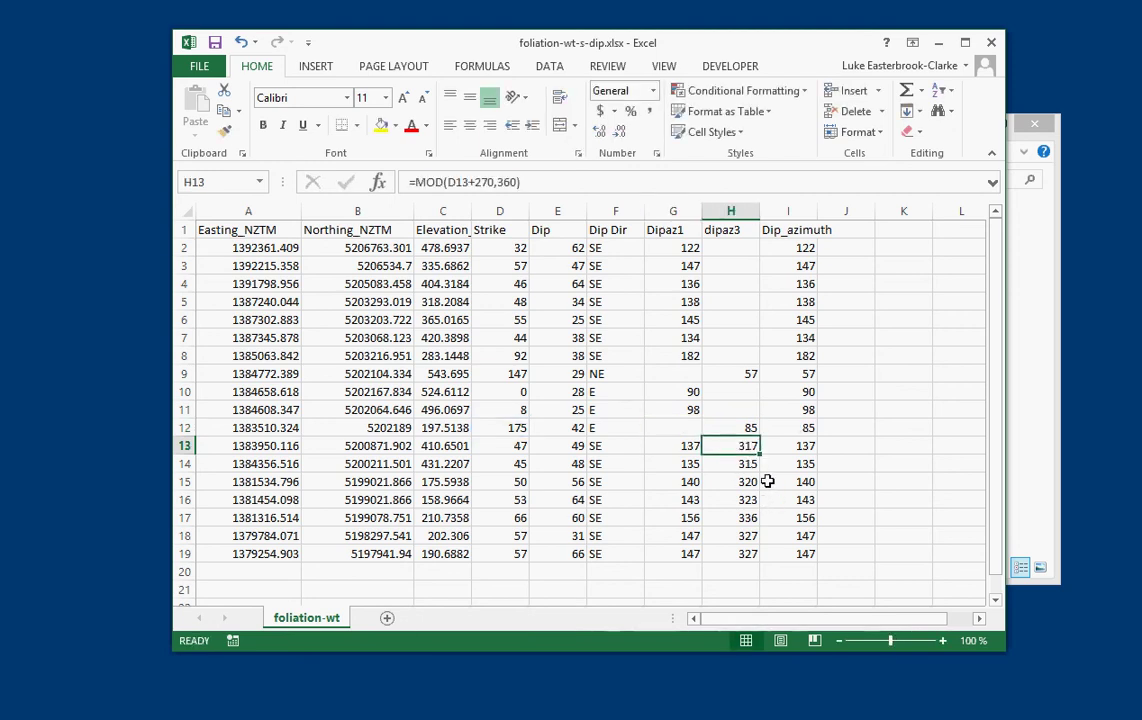
pyautogui.press('BackSpace')
pyautogui.press('Return')
pyautogui.press('BackSpace')
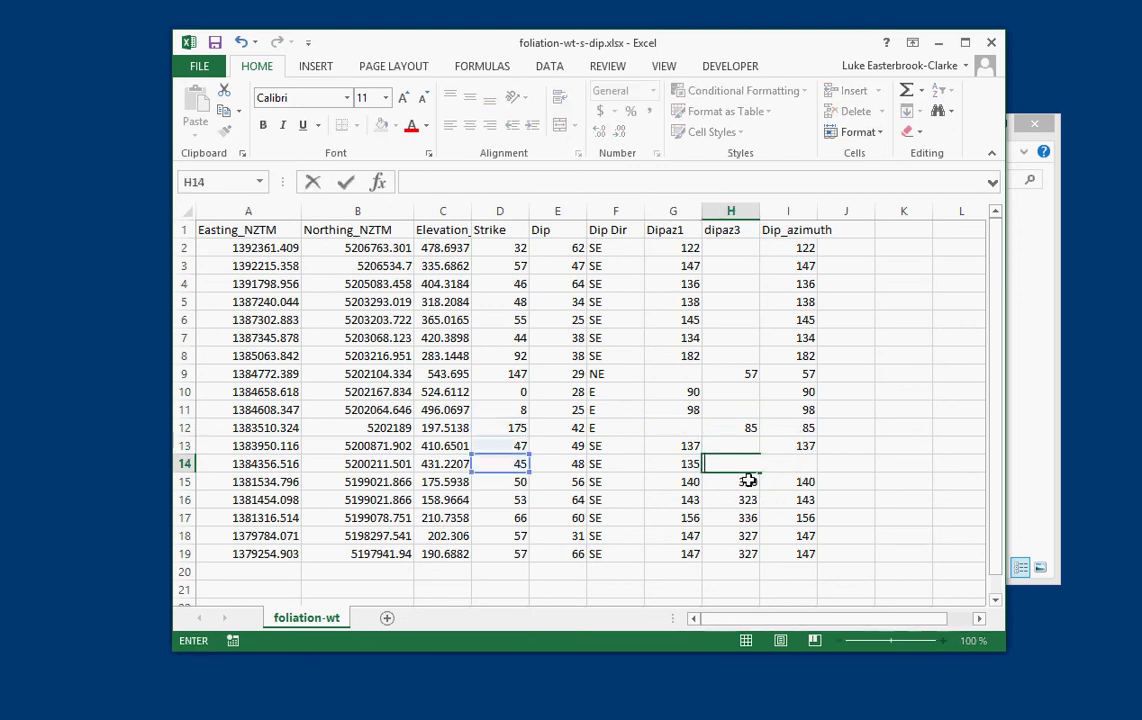
pyautogui.press('Return')
pyautogui.press('BackSpace')
pyautogui.press('Return')
pyautogui.press('BackSpace')
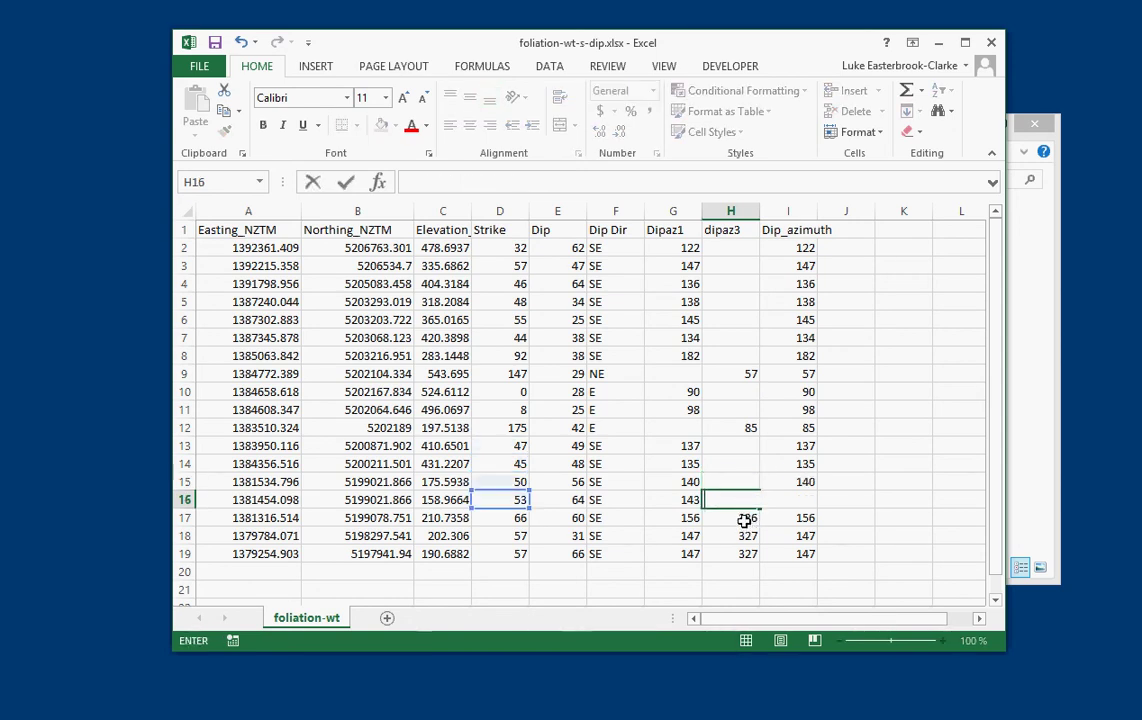
pyautogui.press('Return')
pyautogui.press('BackSpace')
pyautogui.press('Return')
pyautogui.press('BackSpace')
pyautogui.press('Return')
pyautogui.press('BackSpace')
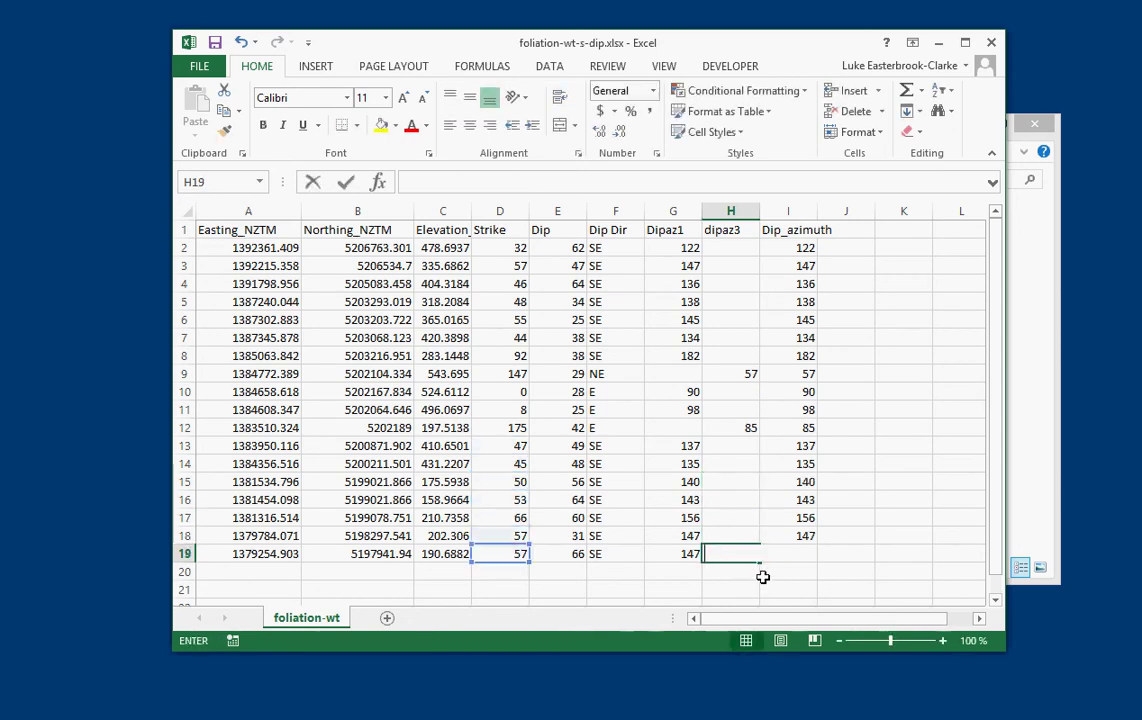
pyautogui.press('Return')
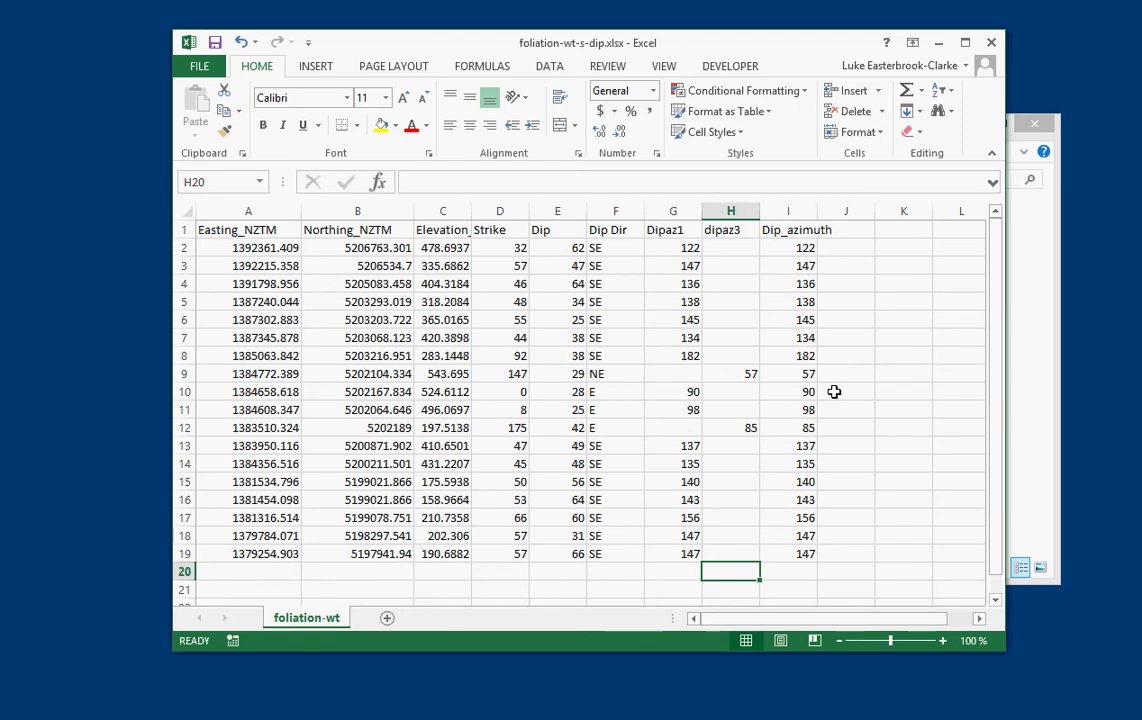
# - Paste the Dip_azimuth column I1:I19 as plain values into column J
pyautogui.moveTo(800, 228); pyautogui.dragTo(803, 555)
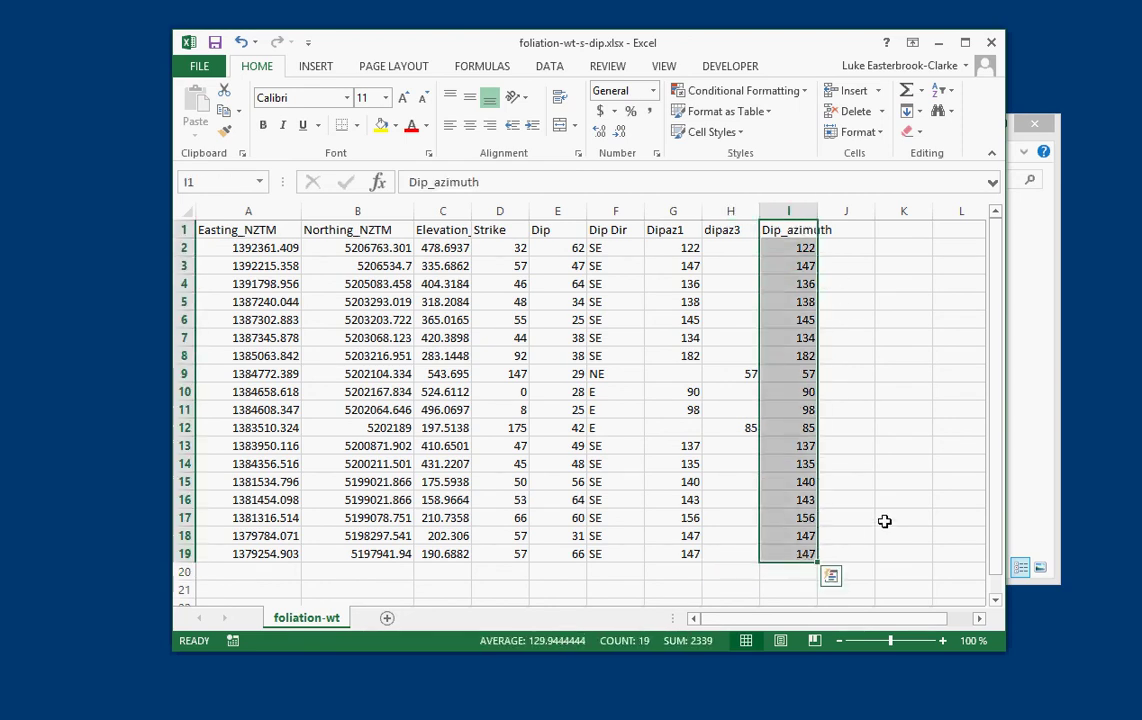
pyautogui.hotkey('ctrl', 'c')
pyautogui.click(853, 230)
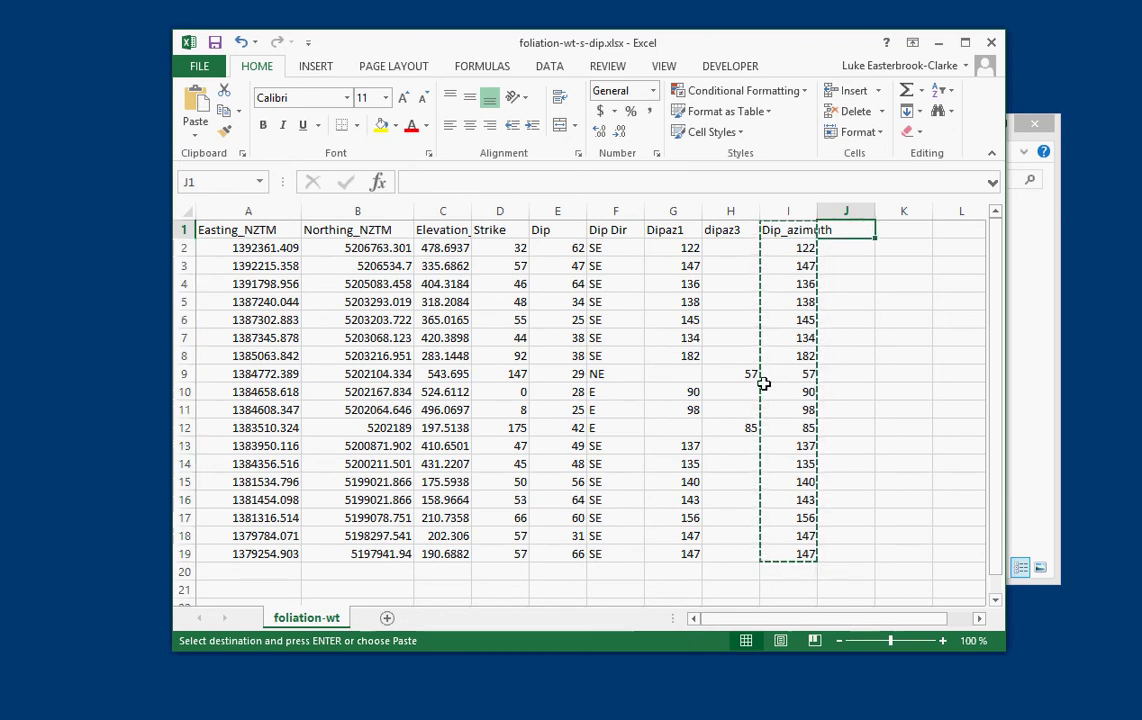
pyautogui.rightClick(855, 229)
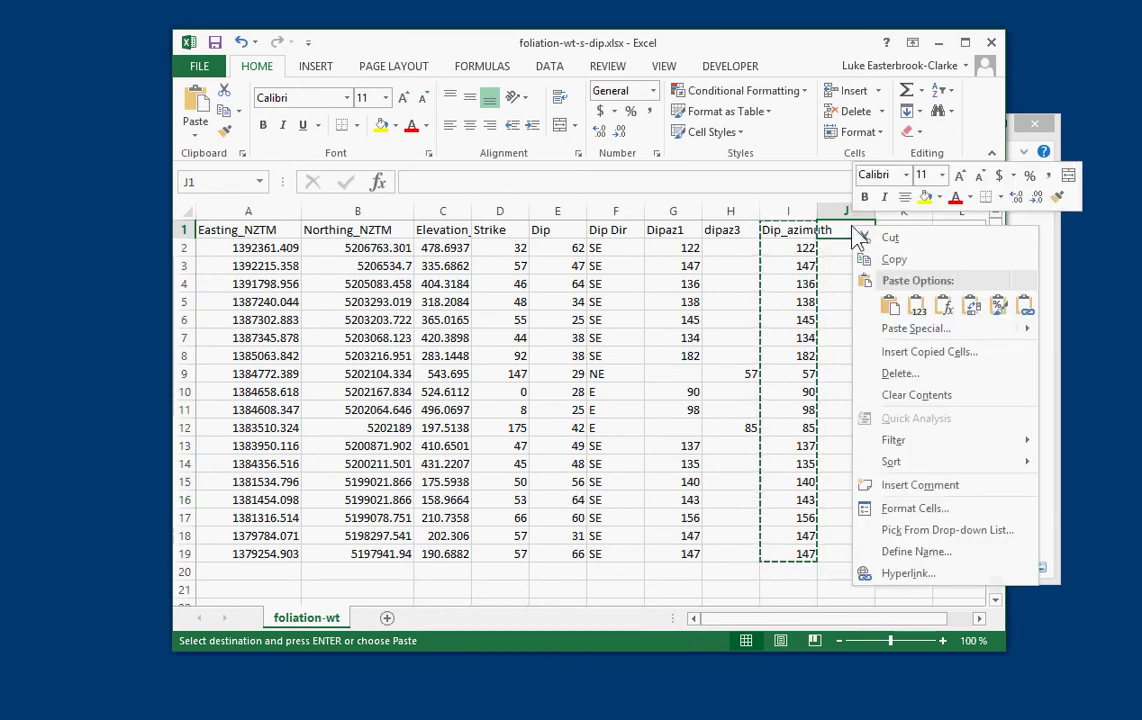
pyautogui.click(922, 310)
pyautogui.click(910, 446)
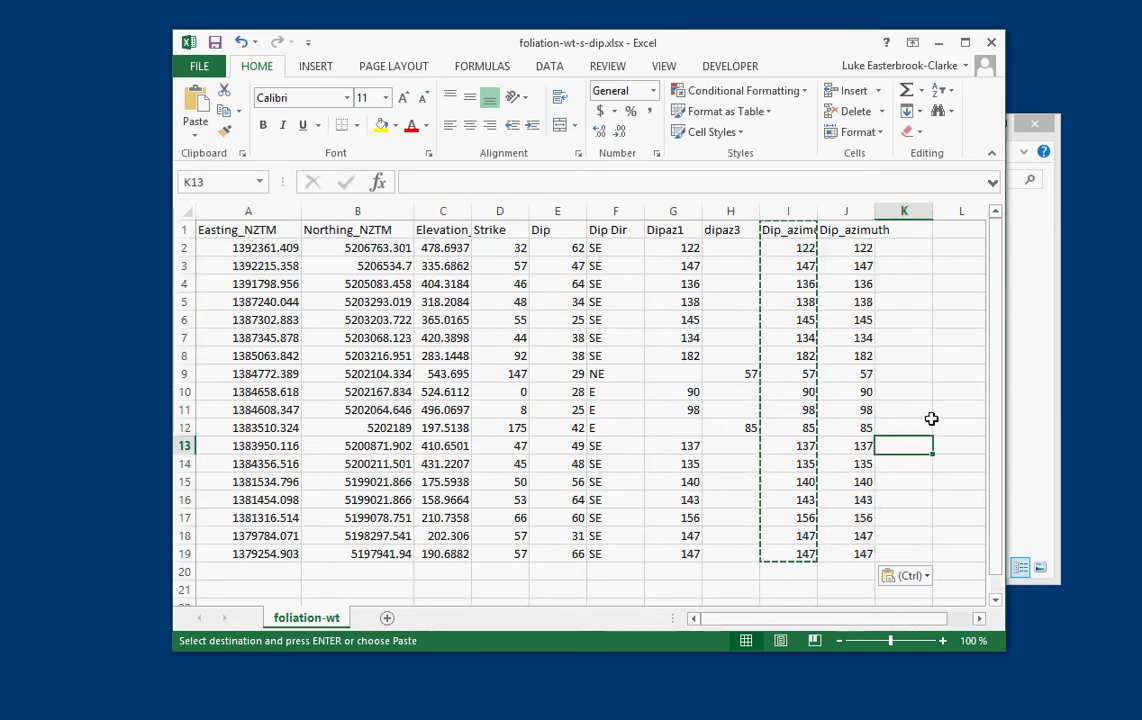
# - Delete the Dip Dir, Dipaz1, dipaz3 and formula columns F to I
pyautogui.click(614, 211)
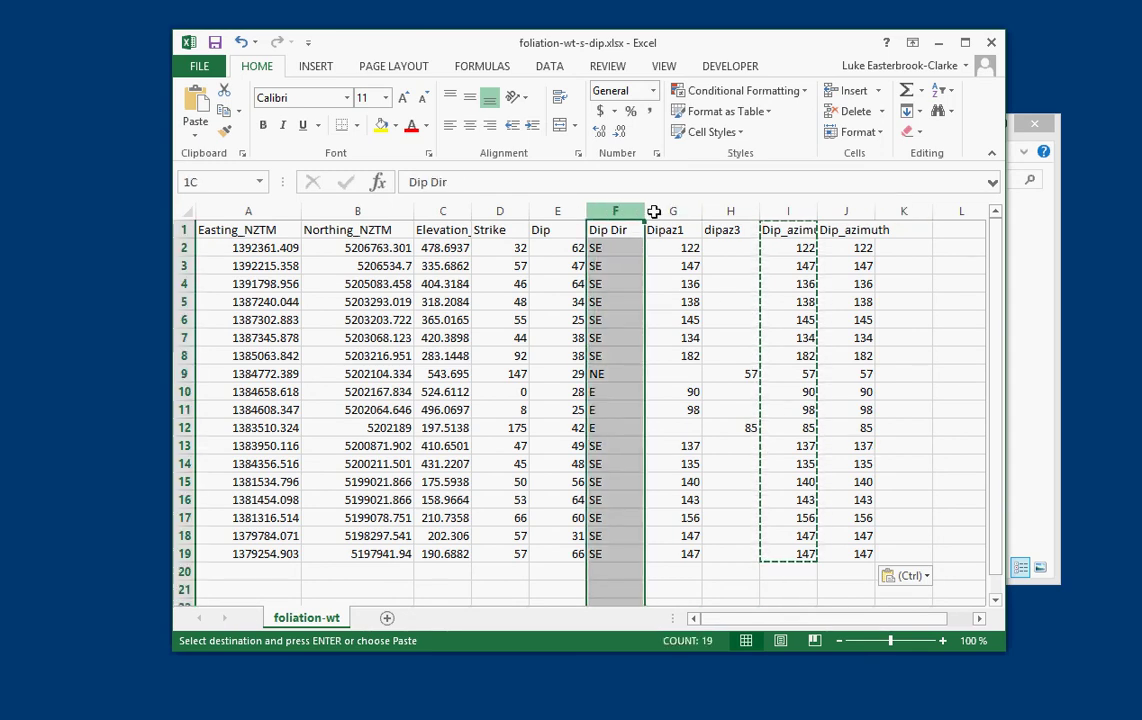
pyautogui.moveTo(645, 211); pyautogui.dragTo(785, 212)
pyautogui.rightClick(727, 215)
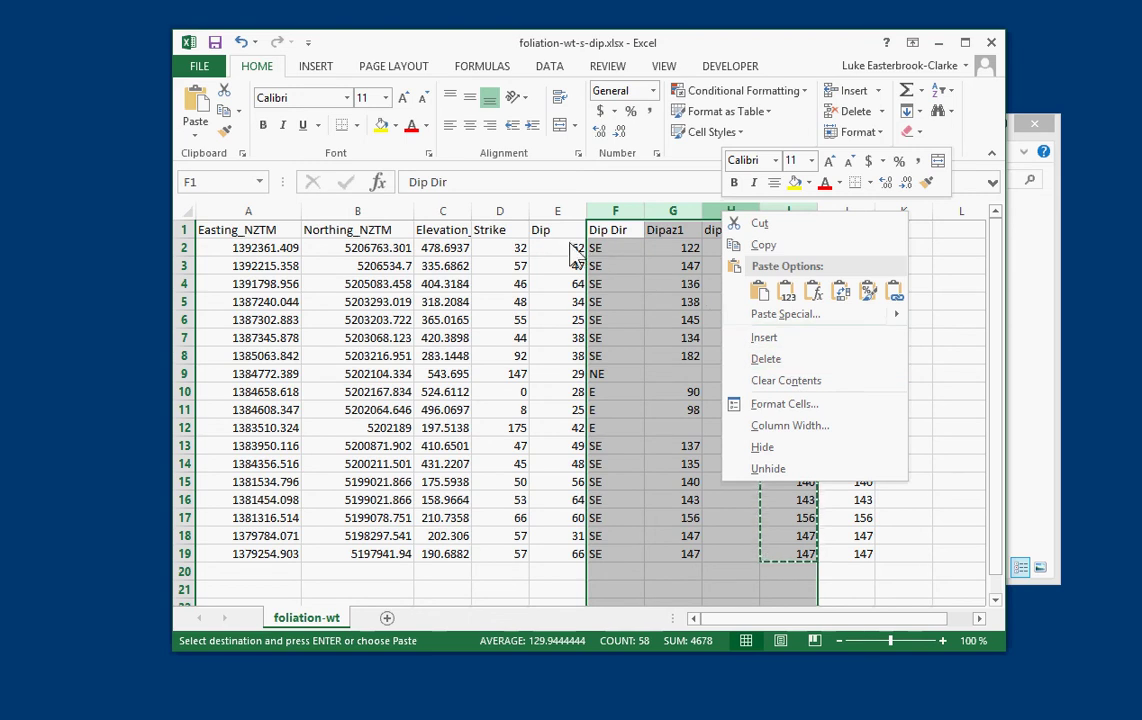
pyautogui.click(774, 361)
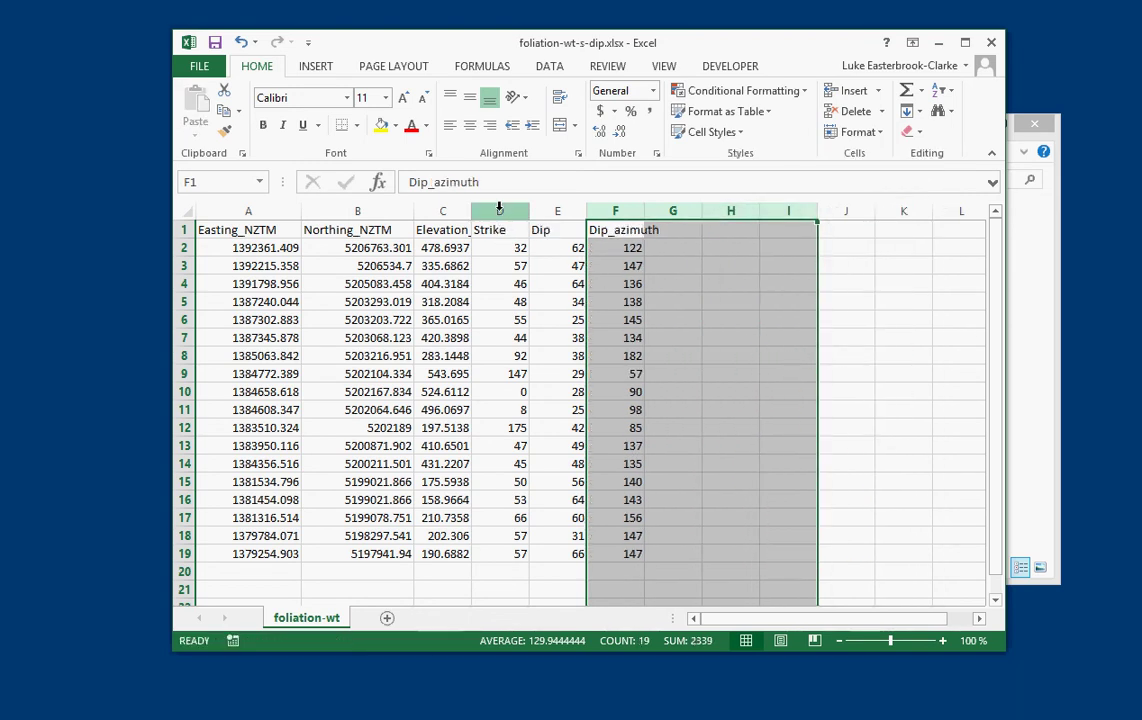
# - Paste the Dip_azimuth values F1:F19 over the Strike column D
pyautogui.click(625, 553)
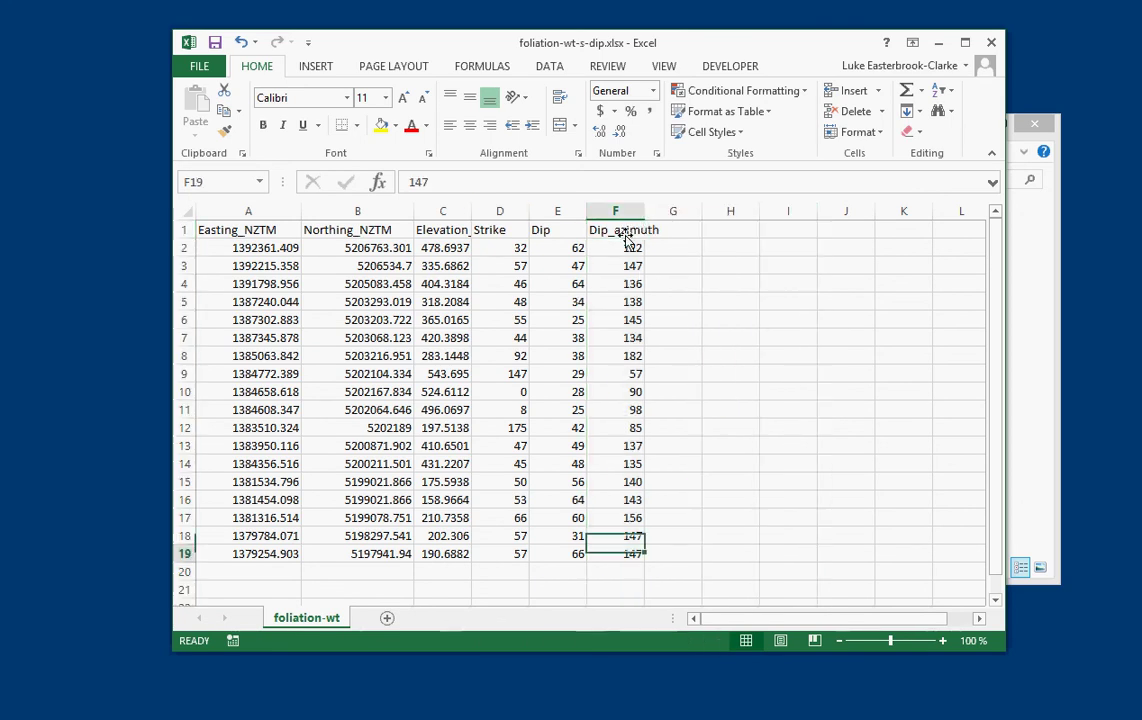
pyautogui.click(692, 398)
pyautogui.moveTo(620, 233); pyautogui.dragTo(630, 553)
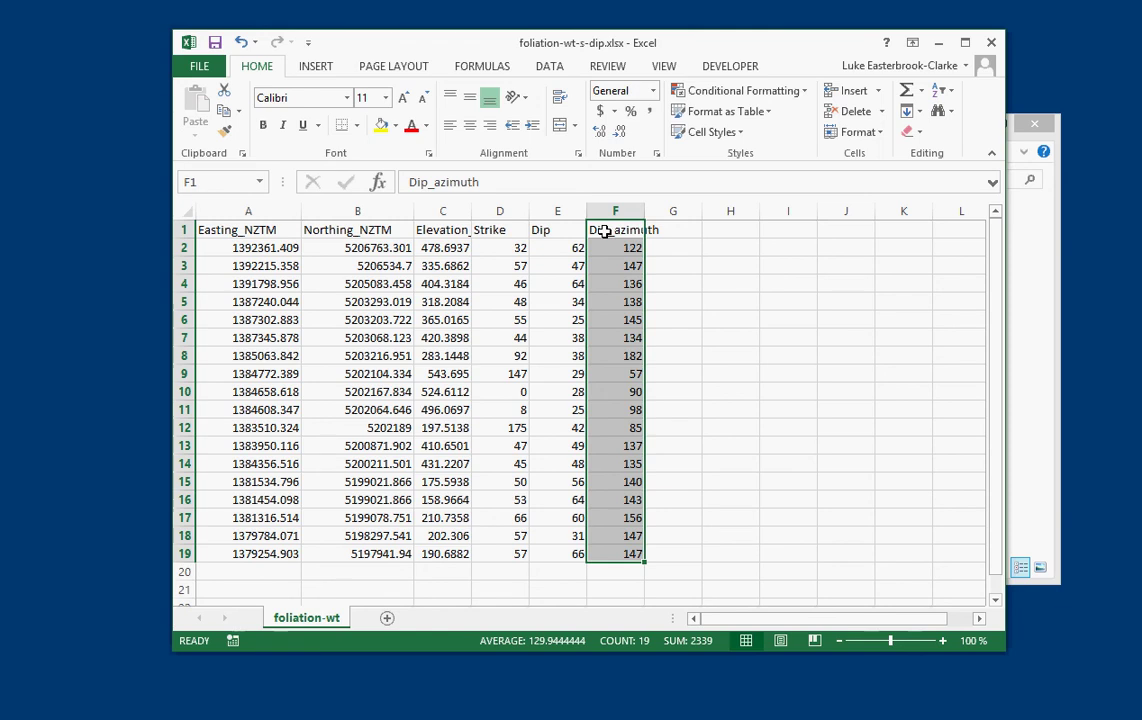
pyautogui.hotkey('ctrl', 'c')
pyautogui.click(510, 232)
pyautogui.hotkey('ctrl', 'v')
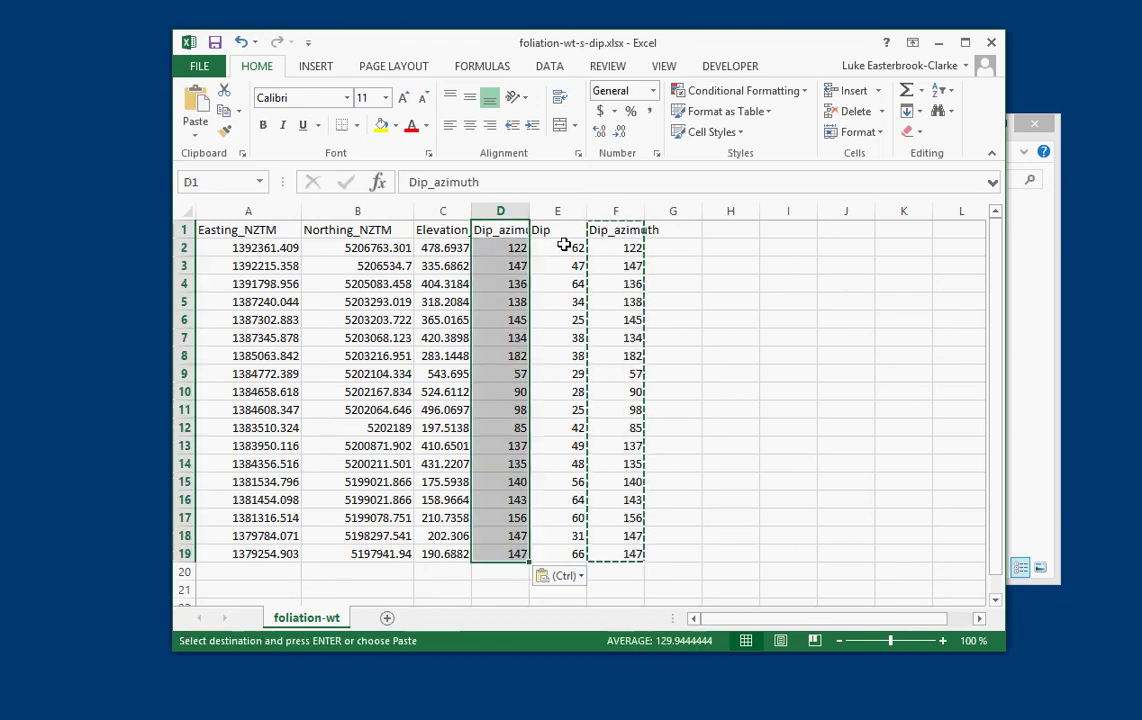
# - Delete the duplicate Dip_azimuth column F
pyautogui.click(625, 213)
pyautogui.rightClick(625, 213)
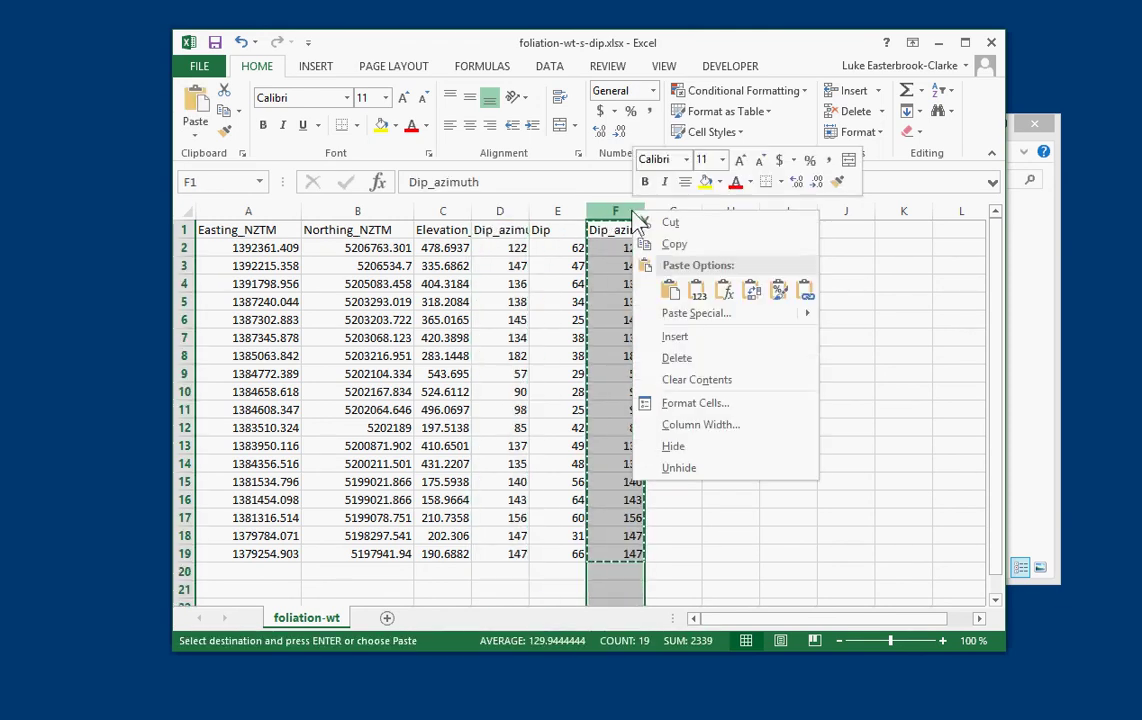
pyautogui.click(688, 359)
pyautogui.click(720, 395)
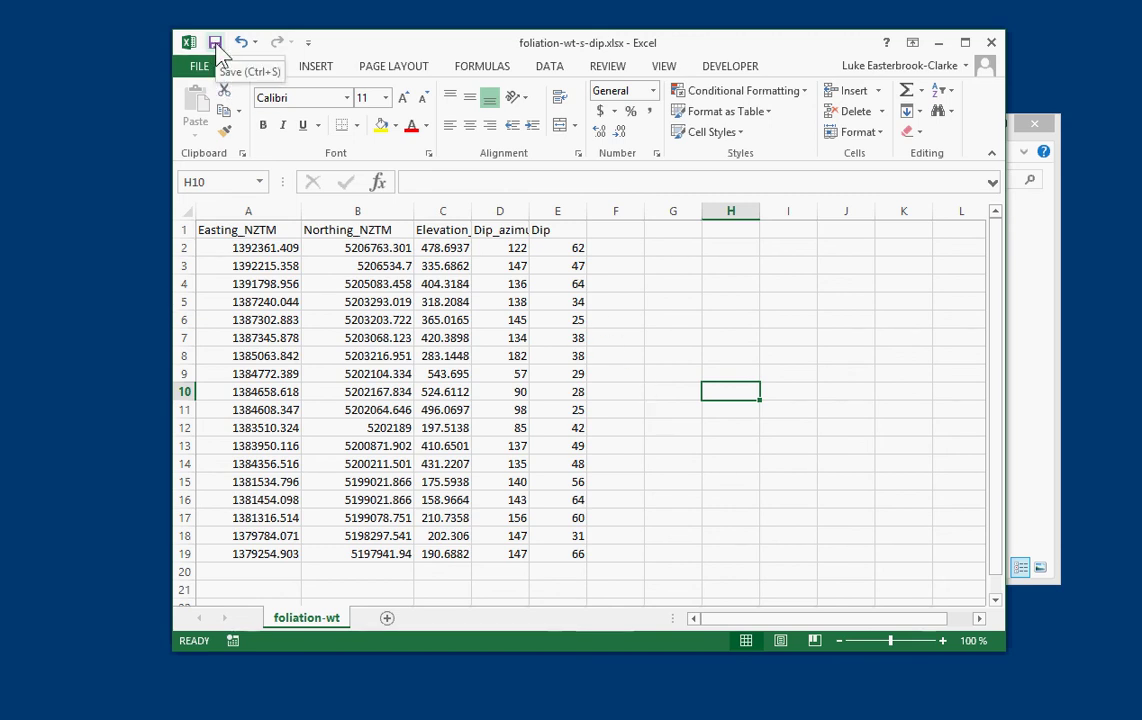
# - Save the sheet as foliation-wt-s-dip.csv, CSV (Comma delimited), in the data folder, then close Excel
pyautogui.click(212, 70)
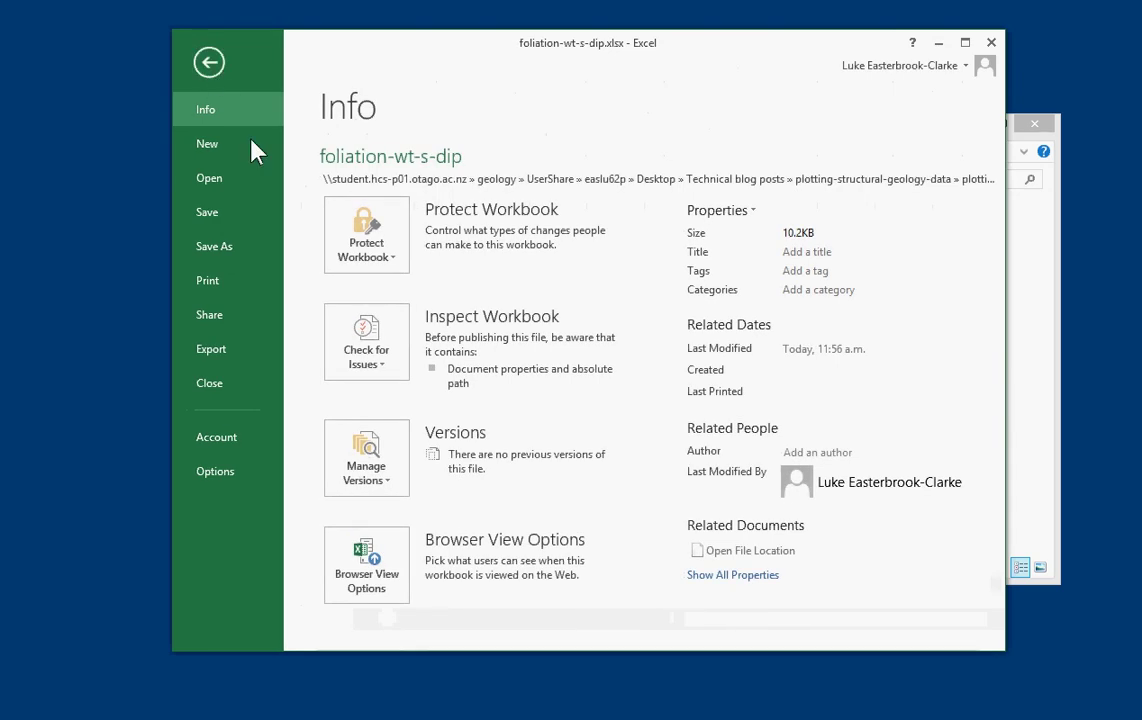
pyautogui.click(236, 254)
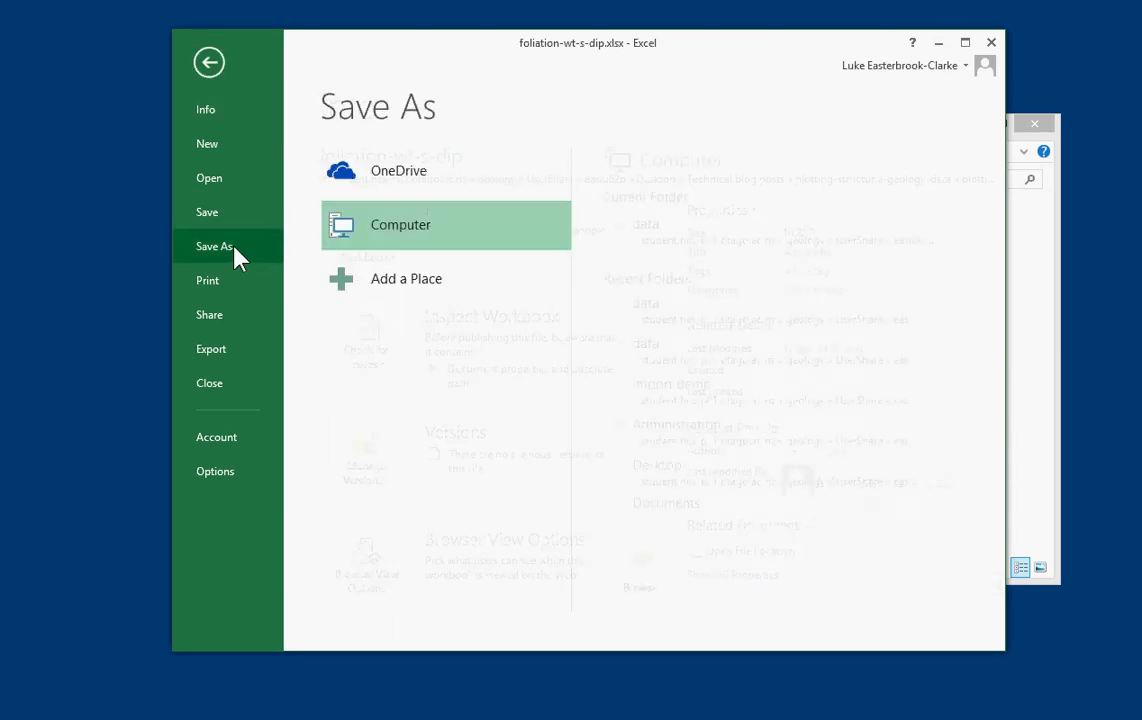
pyautogui.click(676, 240)
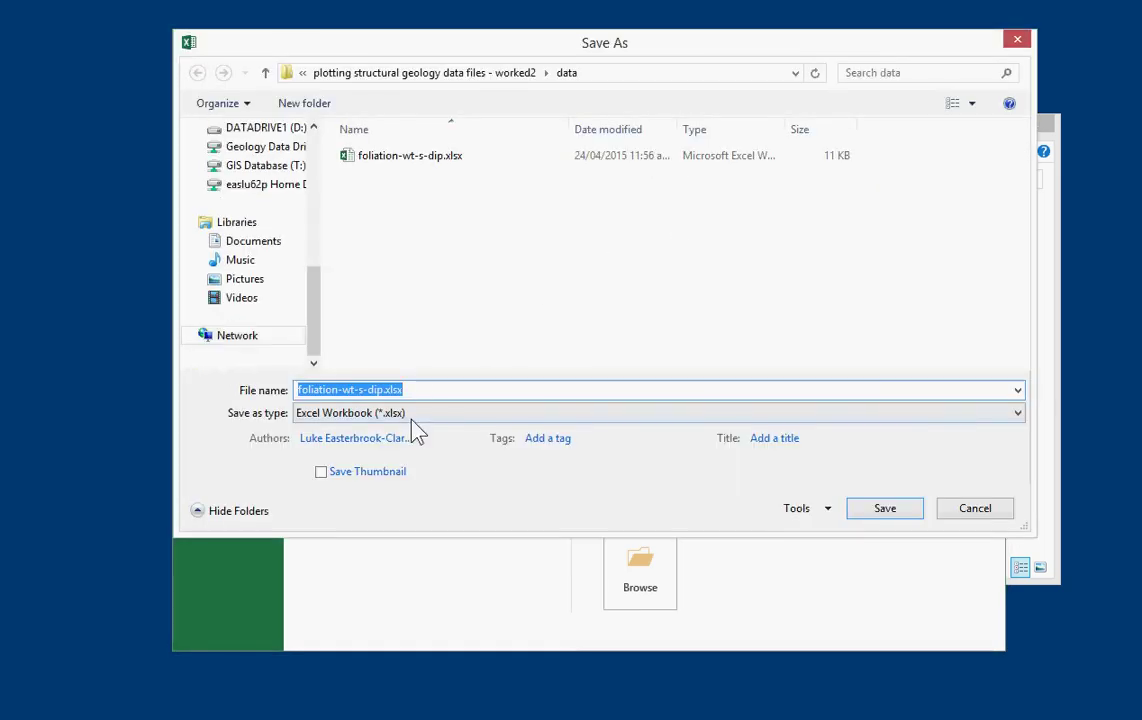
pyautogui.click(410, 416)
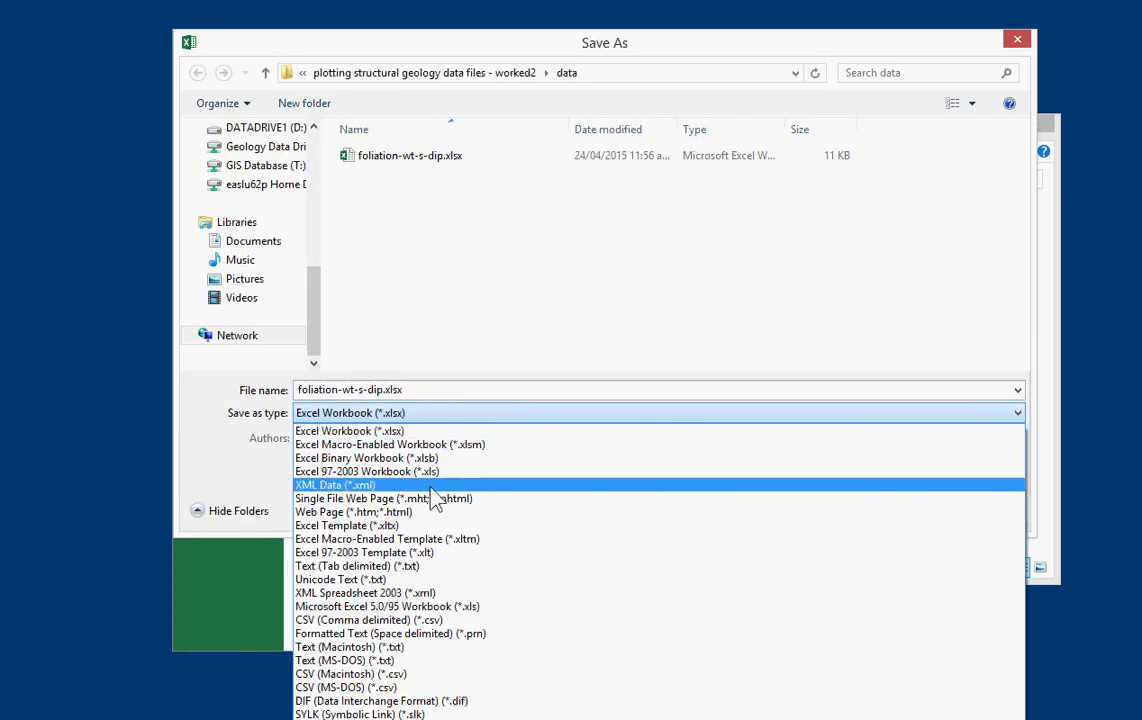
pyautogui.click(395, 621)
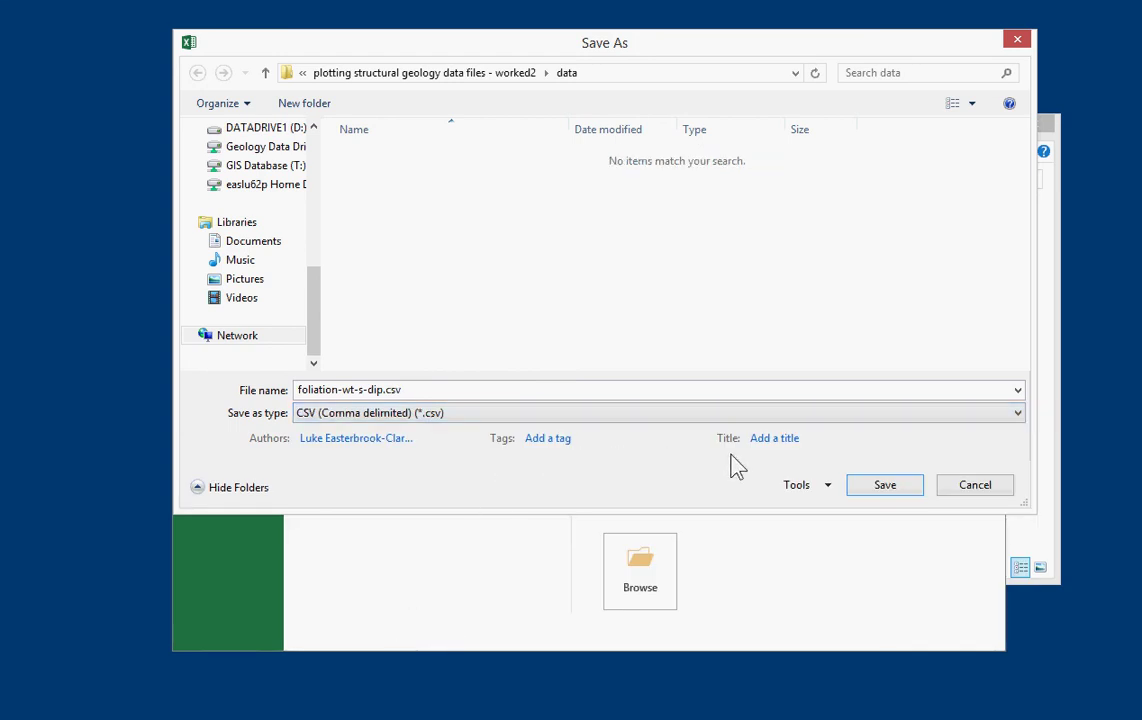
pyautogui.click(884, 485)
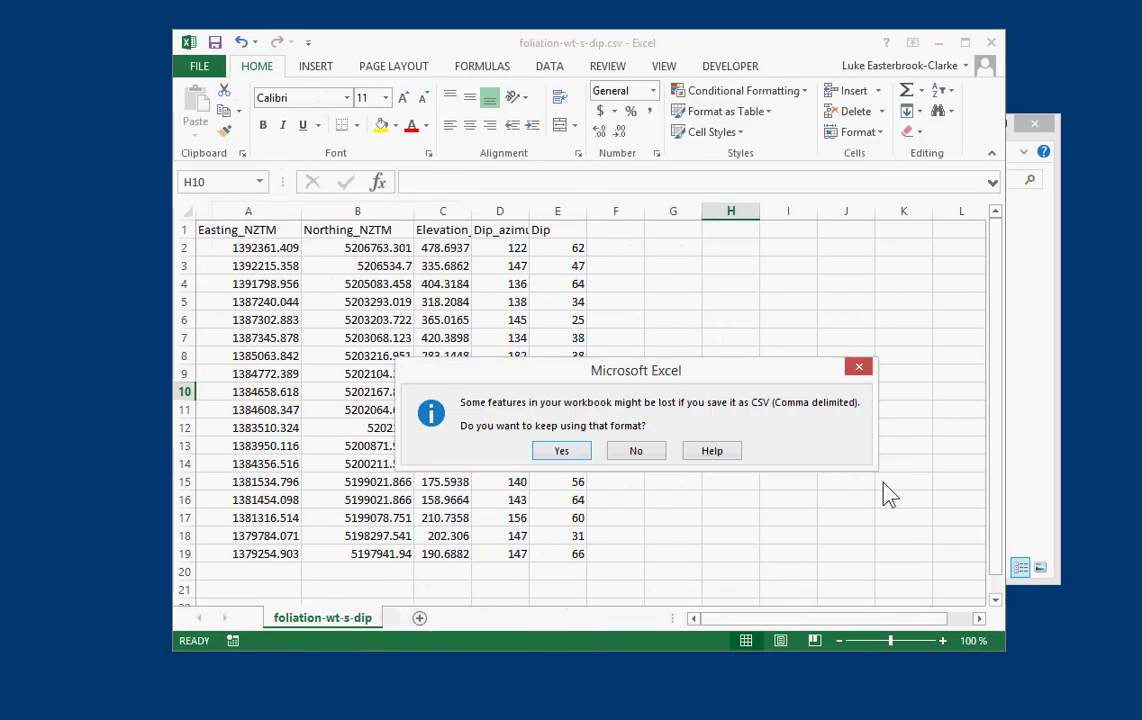
pyautogui.click(576, 458)
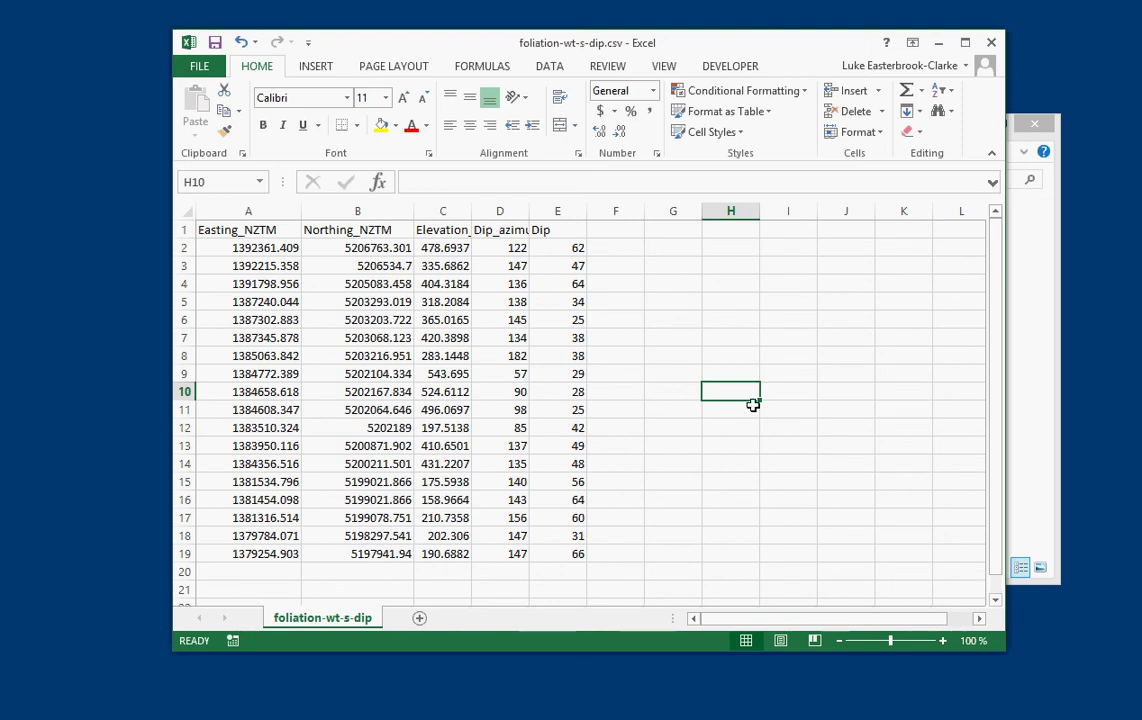
pyautogui.click(990, 42)
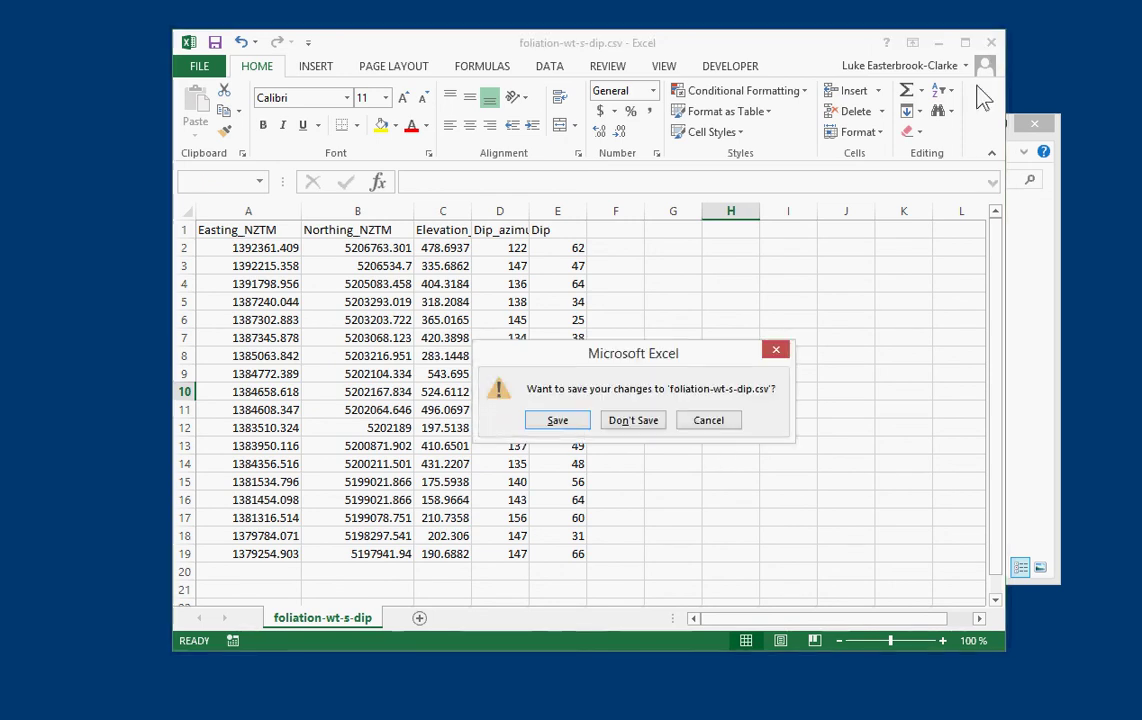
# - Close Excel without saving, then open plot-structure-data.mxd from the worked2 folder in ArcMap
pyautogui.click(640, 424)
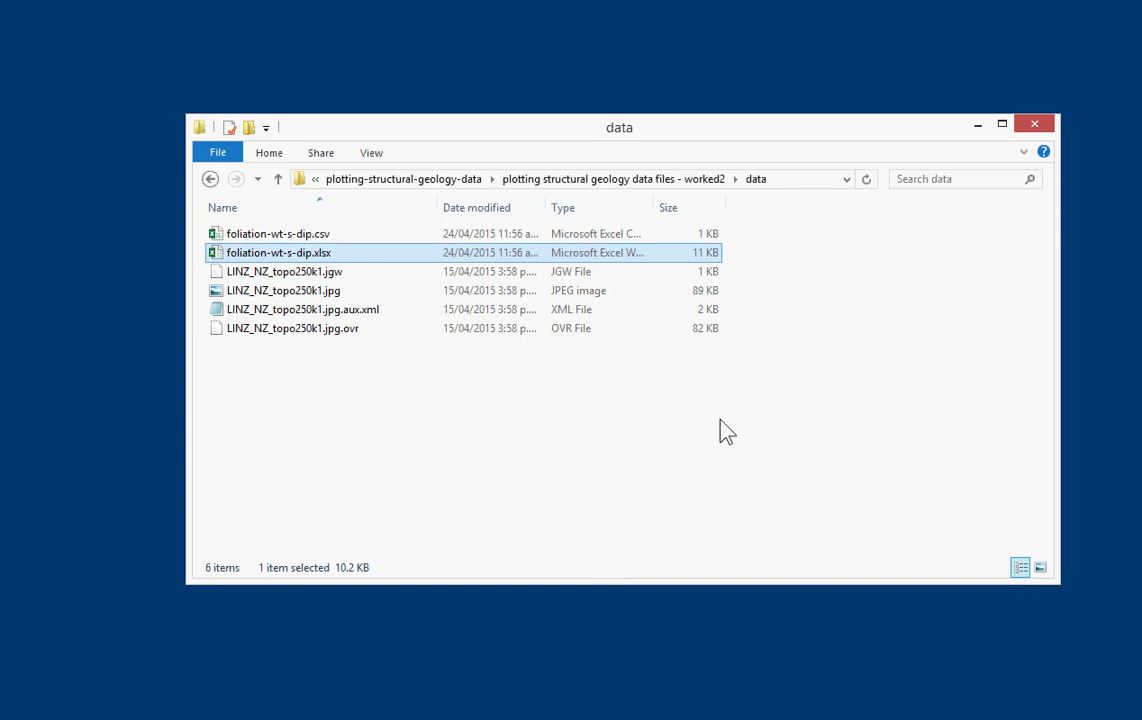
pyautogui.click(636, 185)
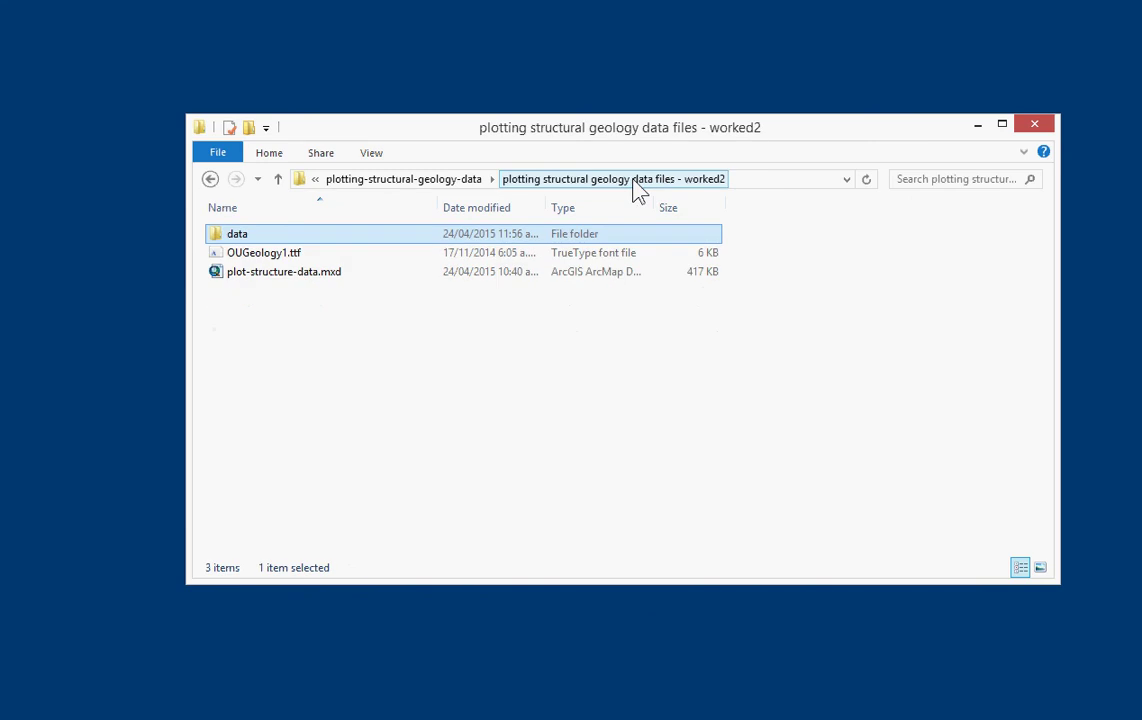
pyautogui.click(292, 276)
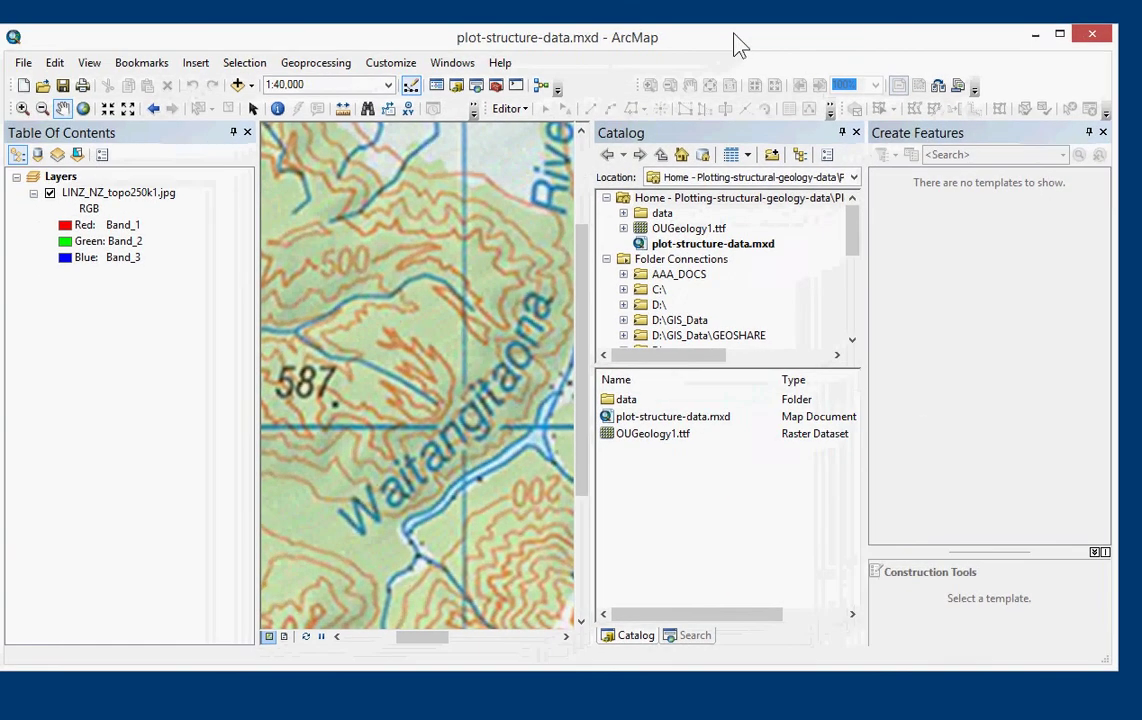
# - Close the Create Features panel, enlarge the ArcMap window, then close the map document with Alt+F4
pyautogui.moveTo(738, 45); pyautogui.dragTo(745, 38)
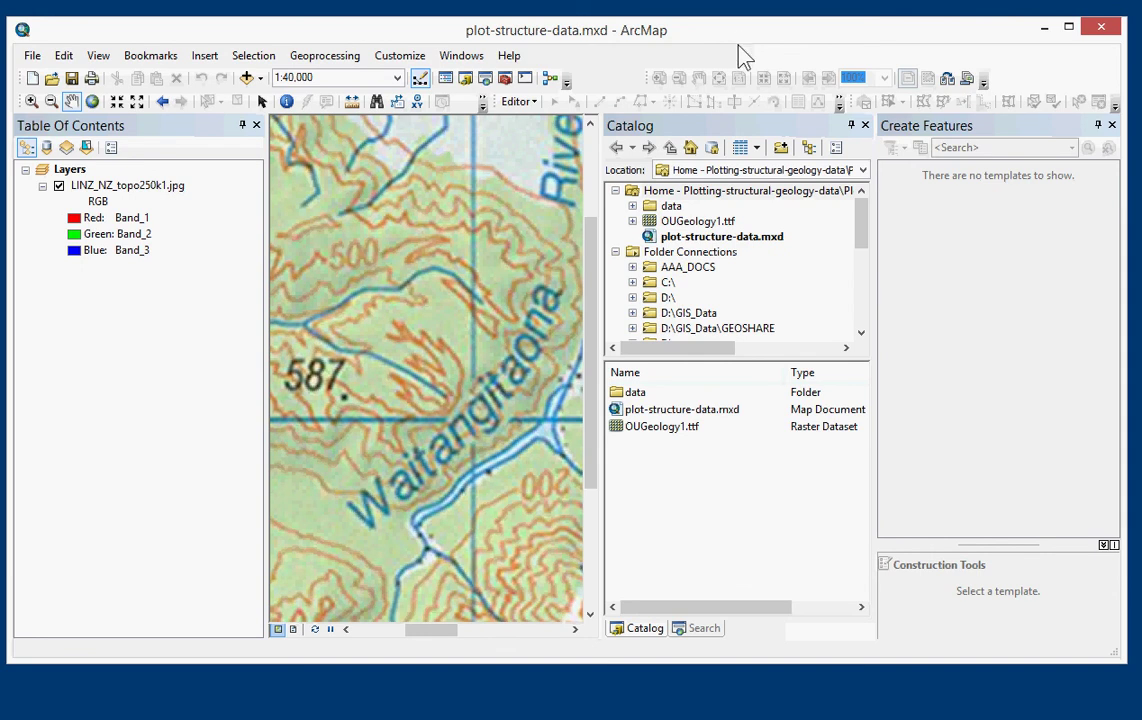
pyautogui.click(1111, 125)
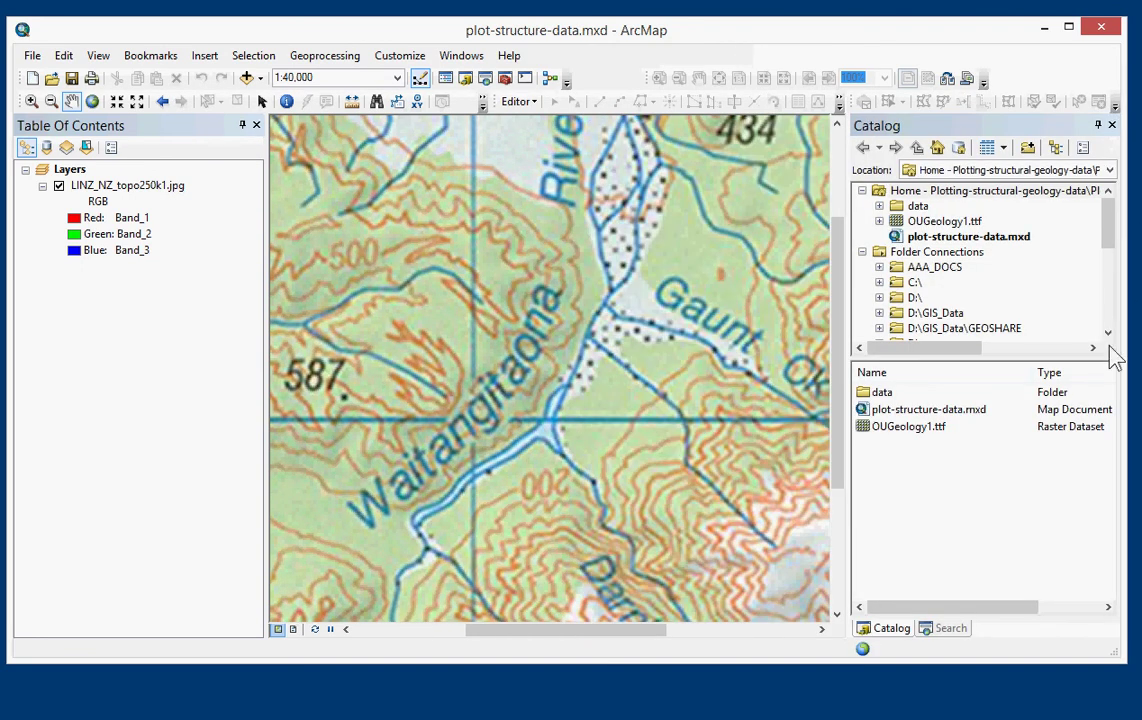
pyautogui.moveTo(1122, 656); pyautogui.dragTo(1136, 709)
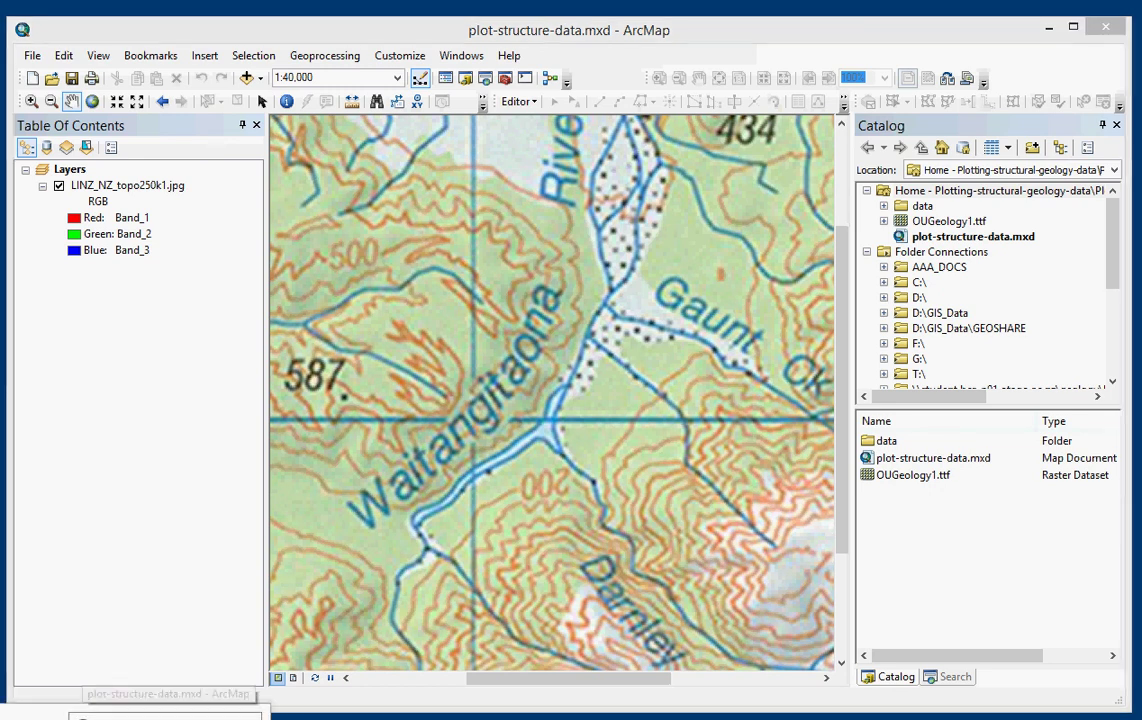
pyautogui.hotkey('alt', 'F4')
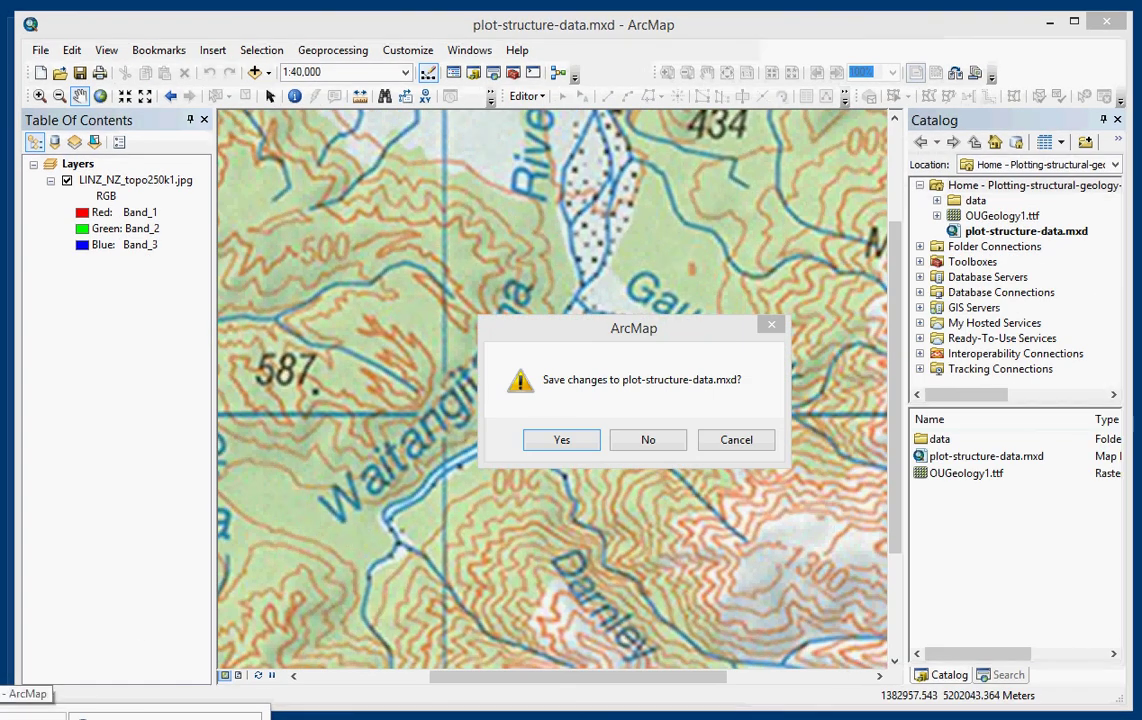
# - Decline saving changes, skip sending the crash report, and dismiss the unable-to-save errors
pyautogui.click(648, 440)
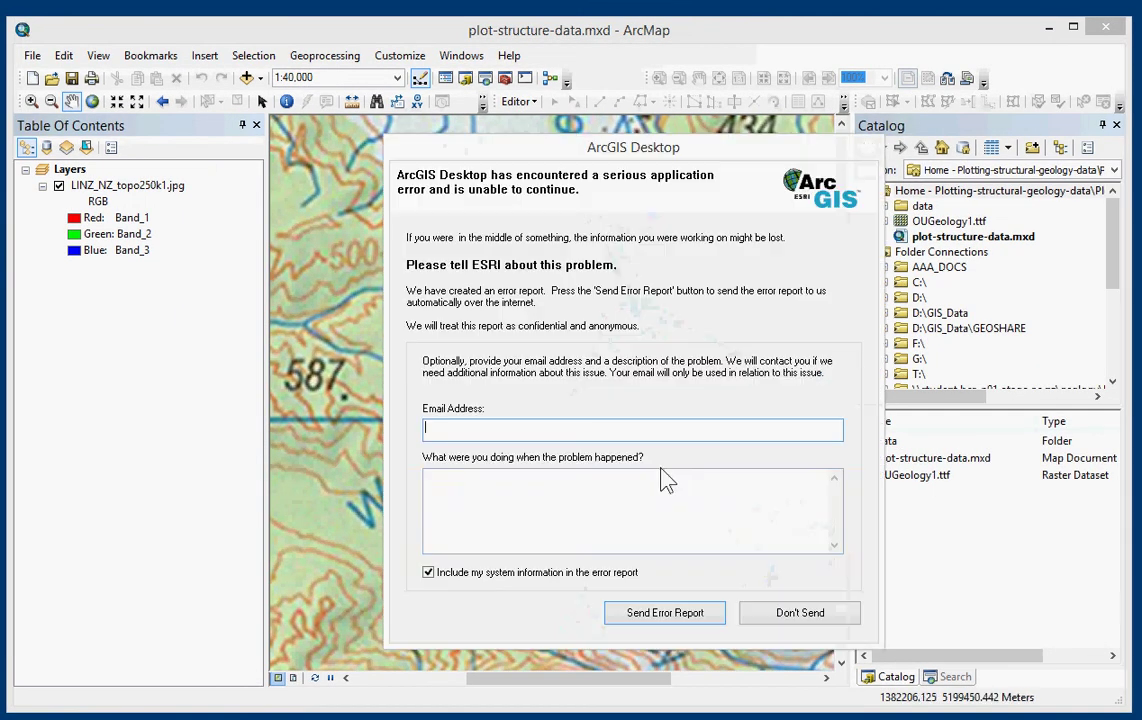
pyautogui.click(800, 612)
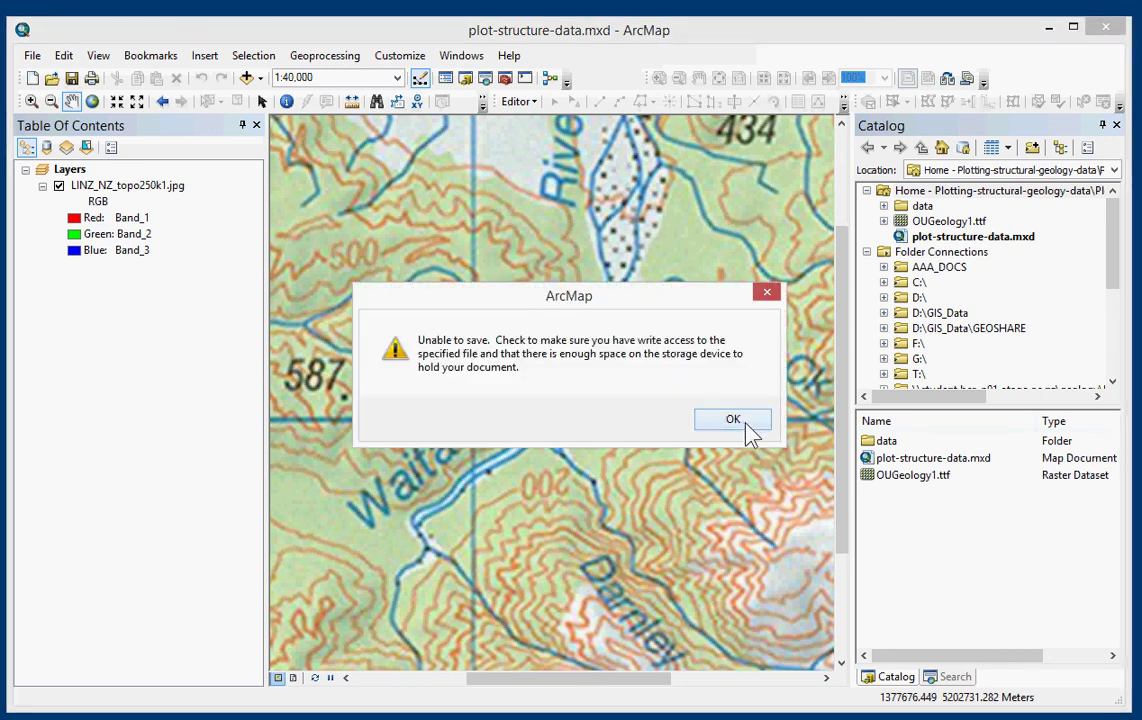
pyautogui.click(745, 422)
pyautogui.click(740, 428)
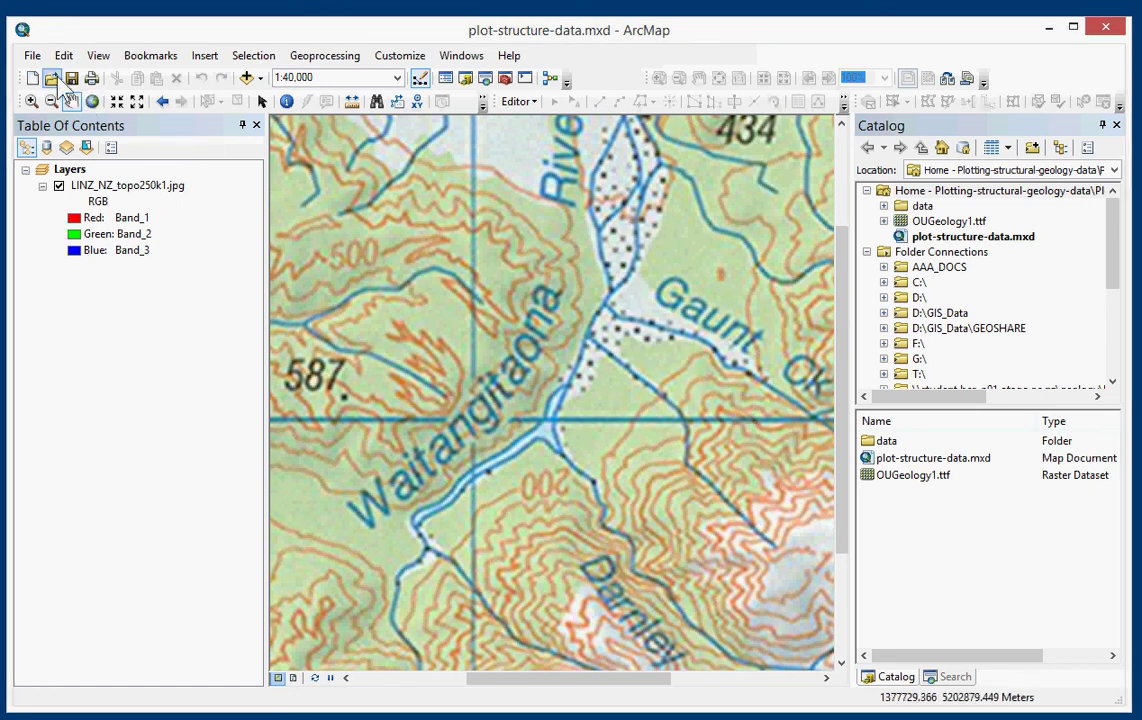
# - Save the project under the new name plot-structure-data2.mxd
pyautogui.click(33, 56)
pyautogui.click(69, 135)
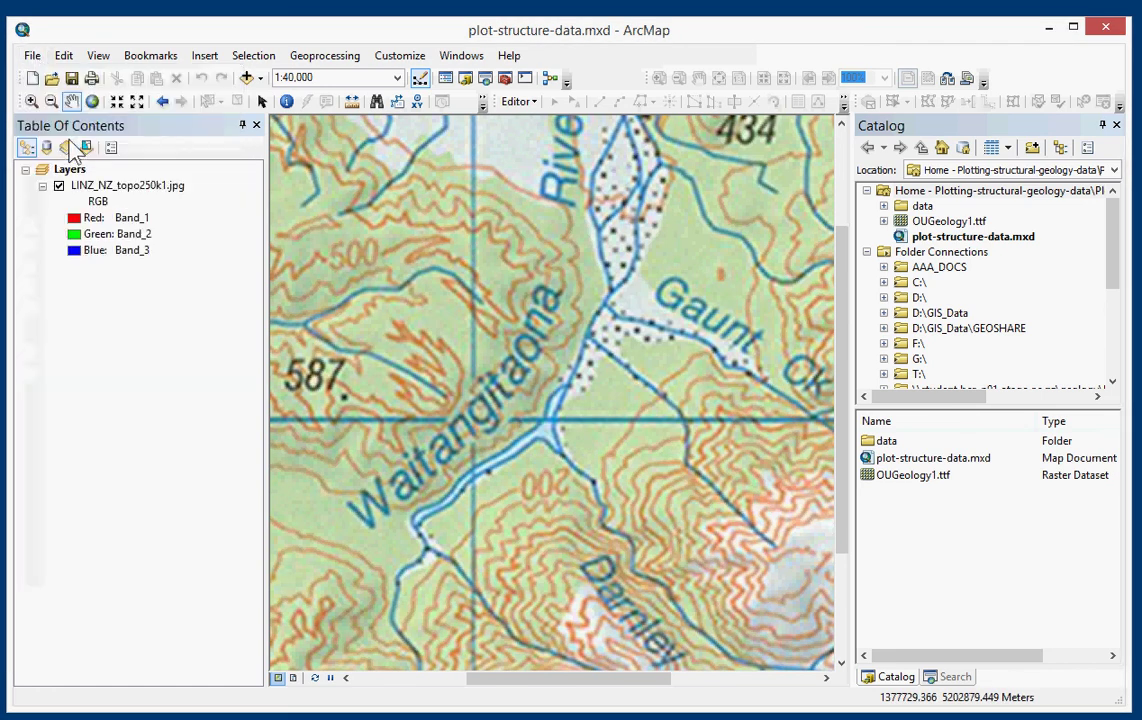
pyautogui.click(574, 508)
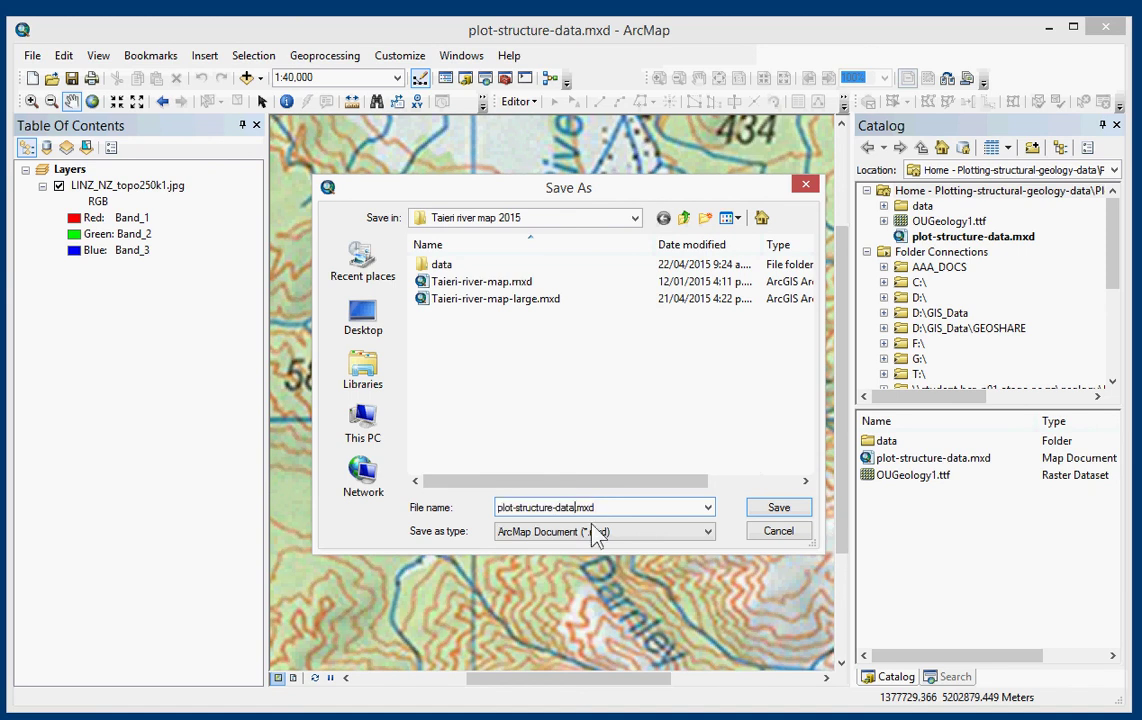
pyautogui.write('2')
pyautogui.click(779, 509)
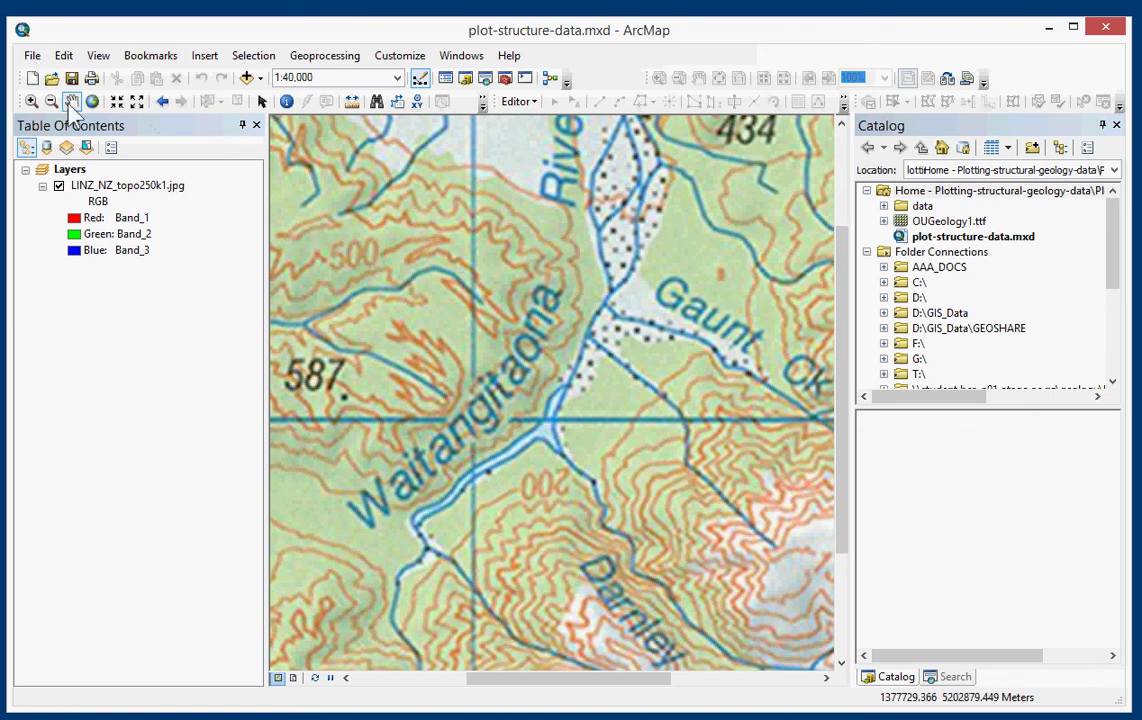
pyautogui.click(32, 56)
pyautogui.moveTo(203, 62)
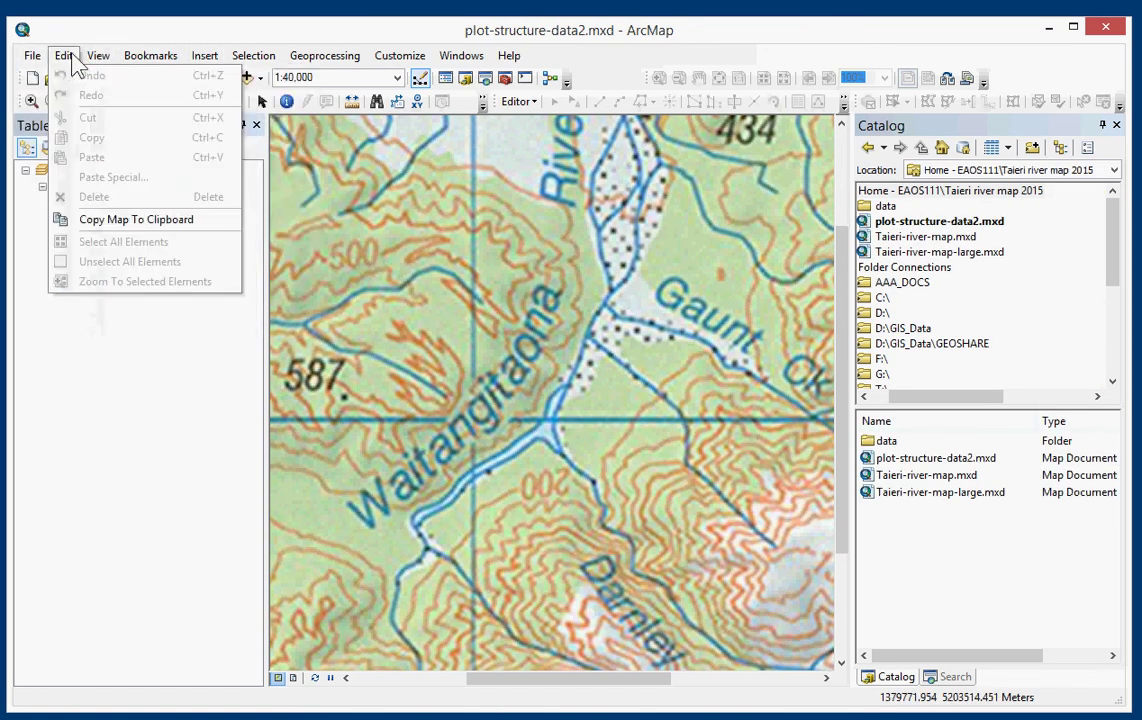
pyautogui.moveTo(33, 58)
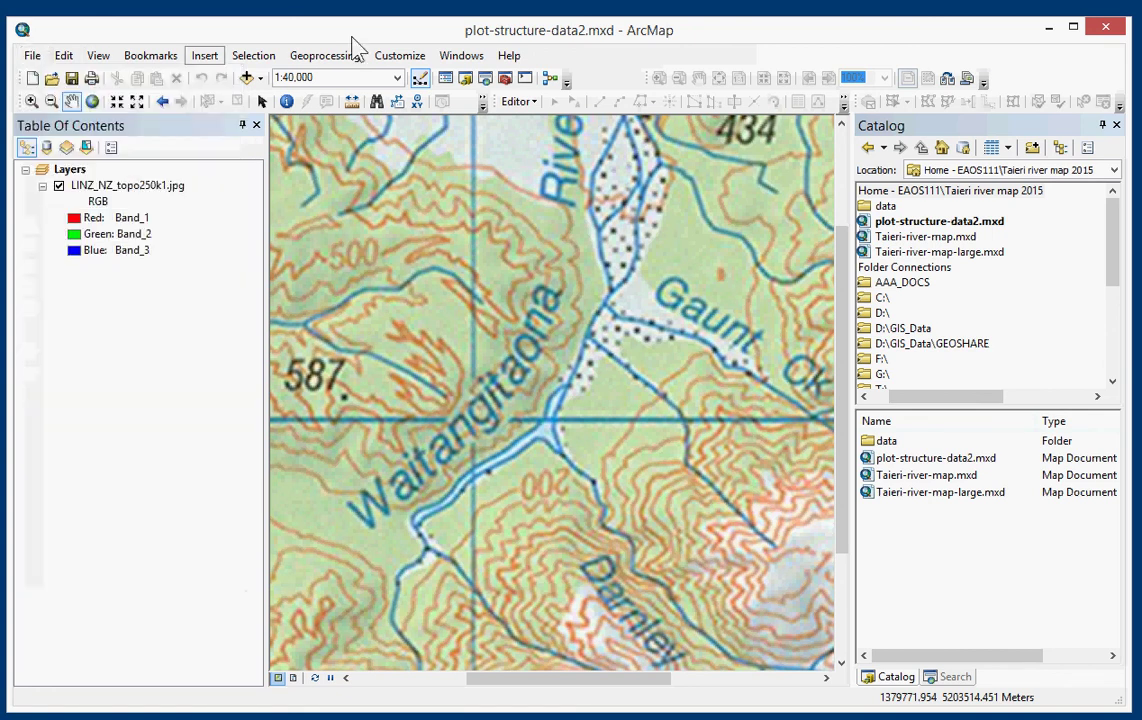
pyautogui.click(449, 137)
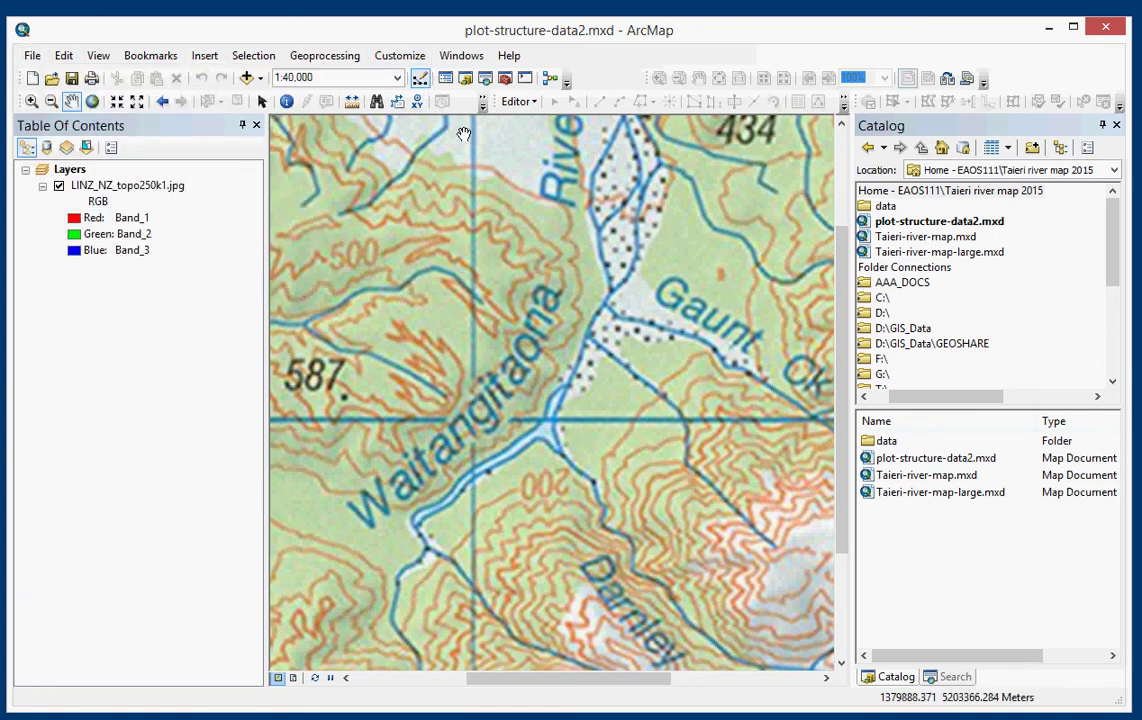